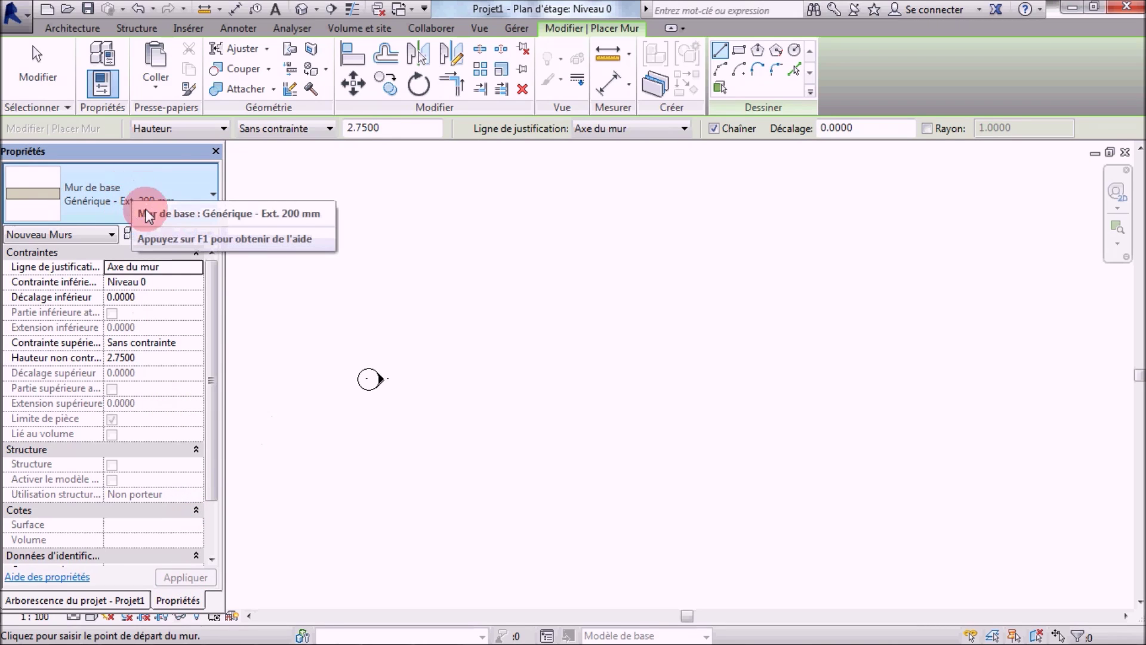
# Draw a closed rectangle of Générique - Ext. 200 mm walls, setting the left wall to 8.2 m and the lower wall to 13.4 m
pyautogui.click(428, 258)
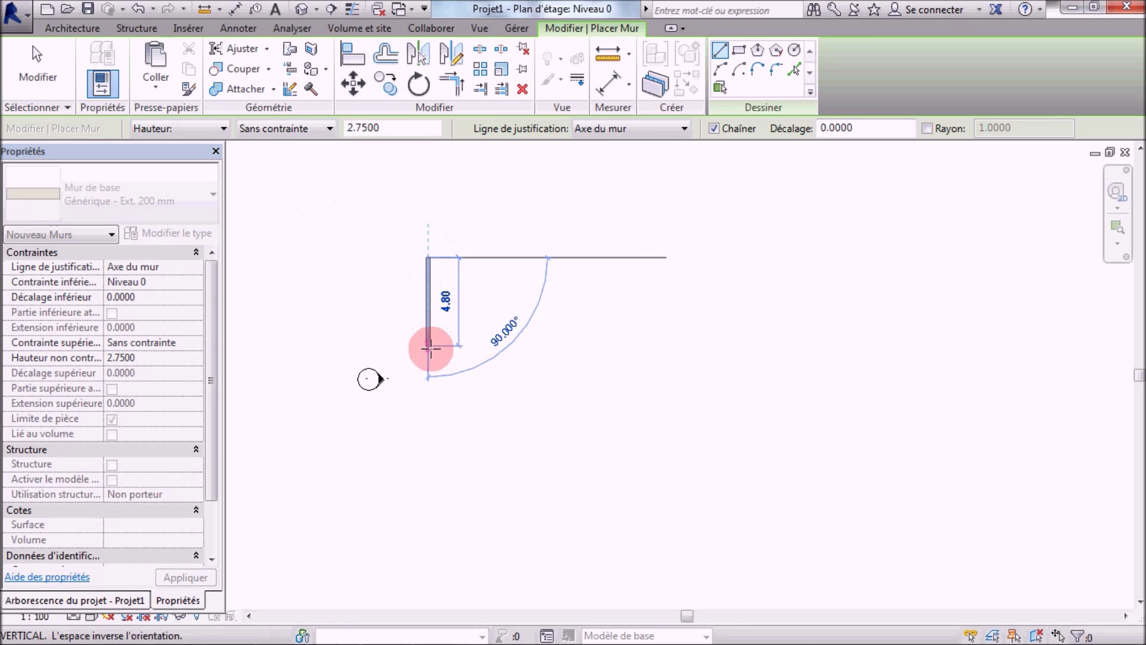
pyautogui.write('8.2')
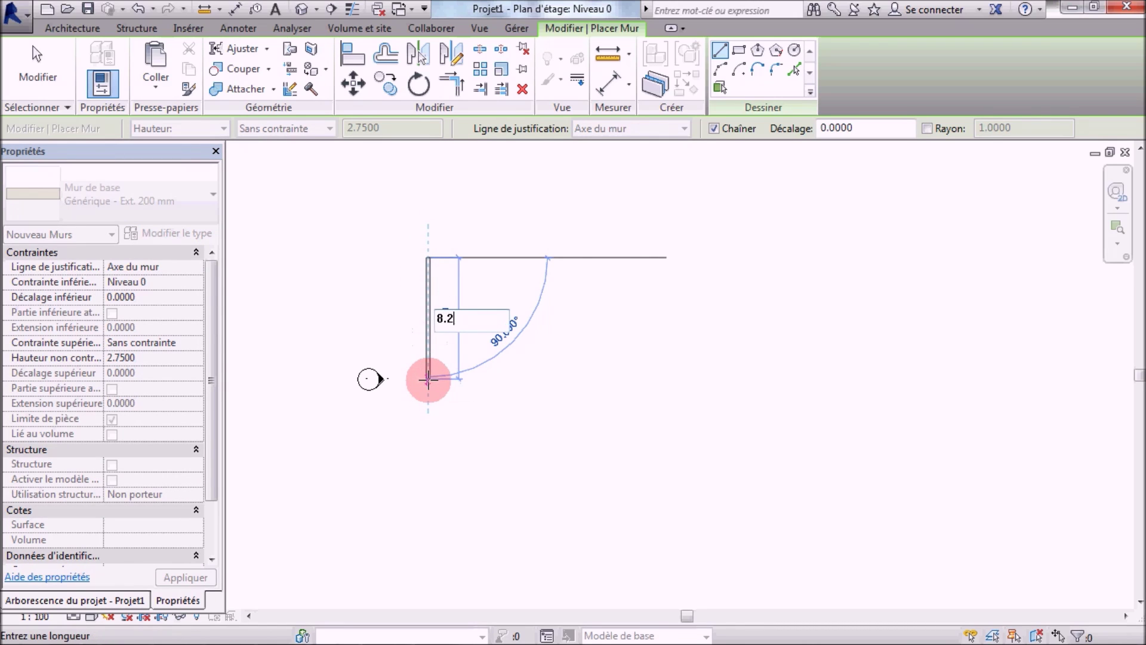
pyautogui.press('Return')
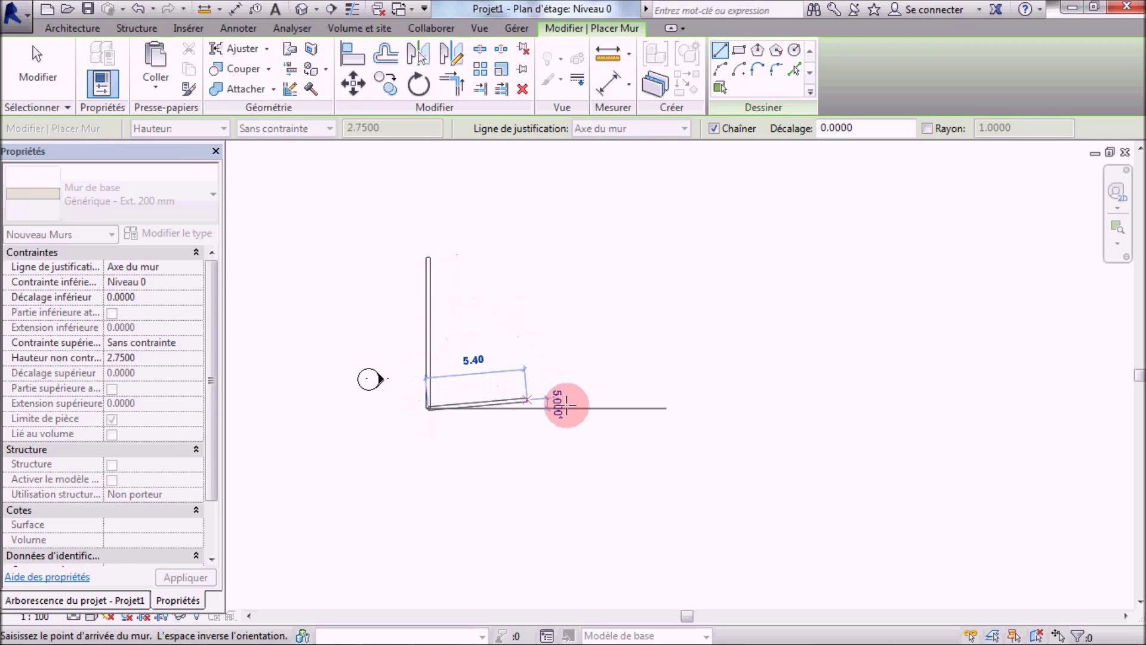
pyautogui.write('1')
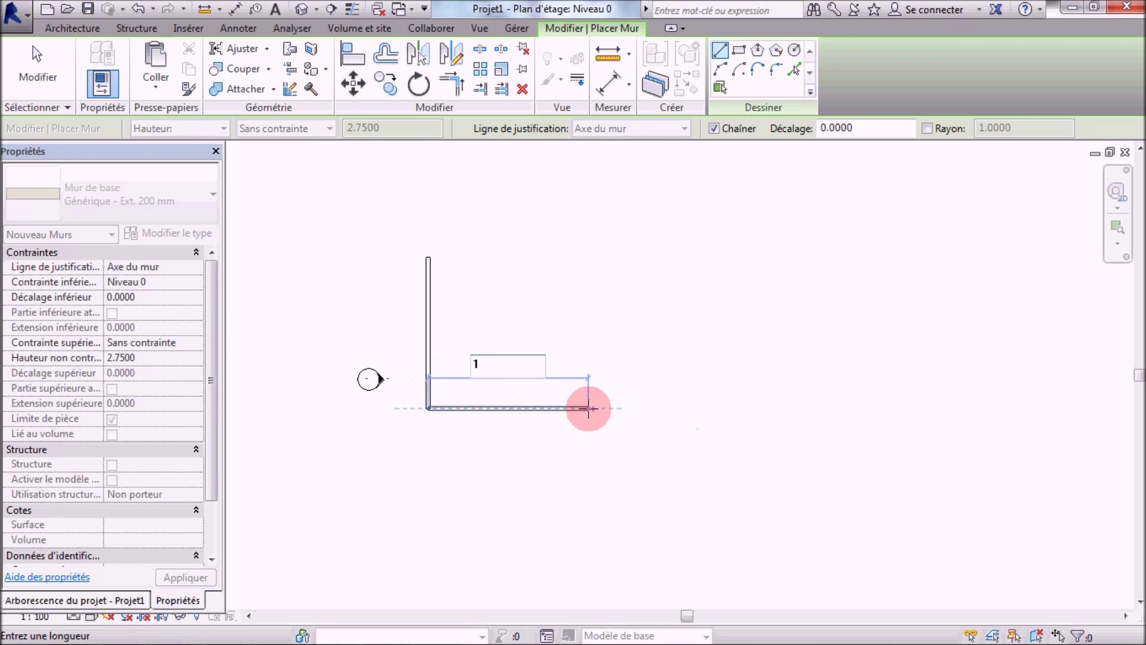
pyautogui.write('3.4')
pyautogui.press('Return')
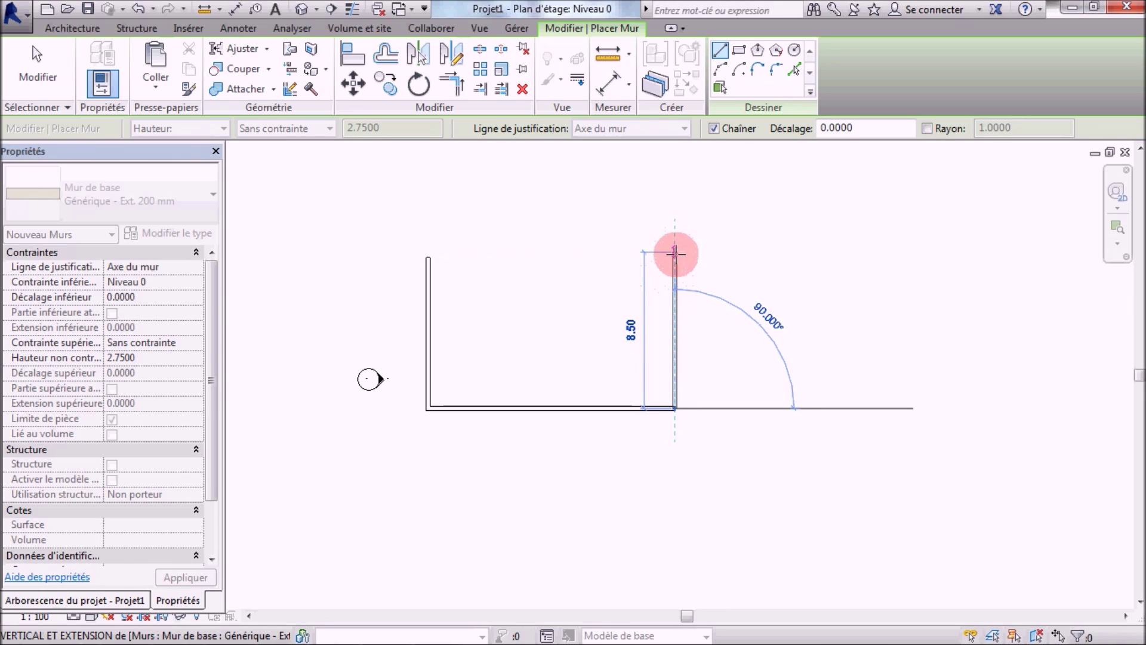
pyautogui.click(675, 255)
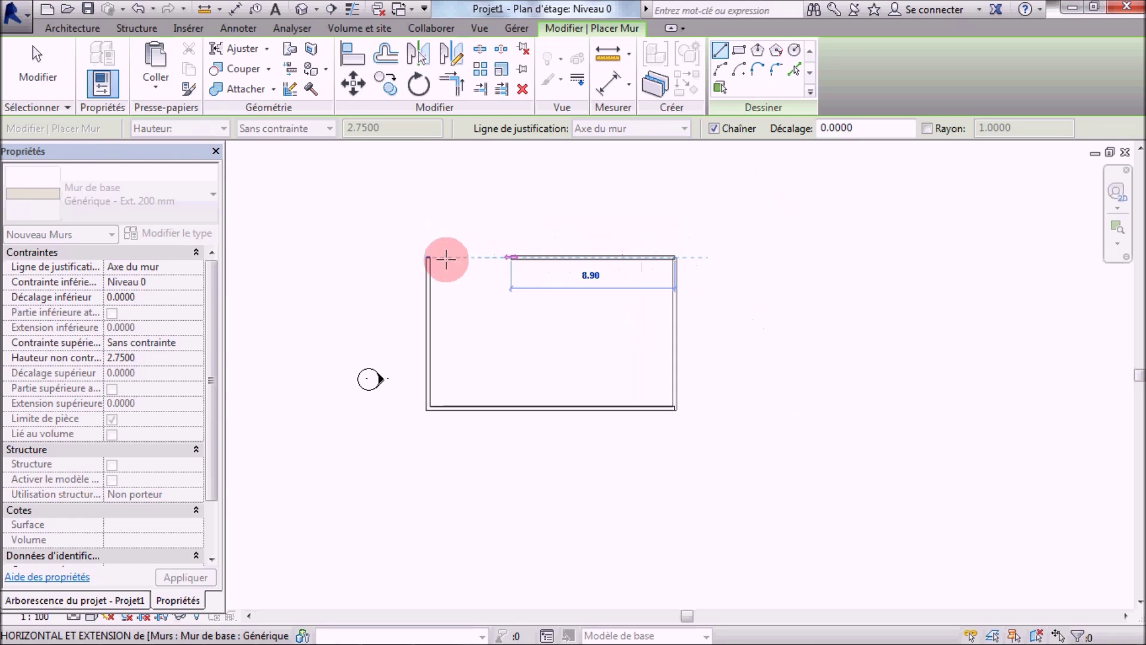
pyautogui.click(428, 257)
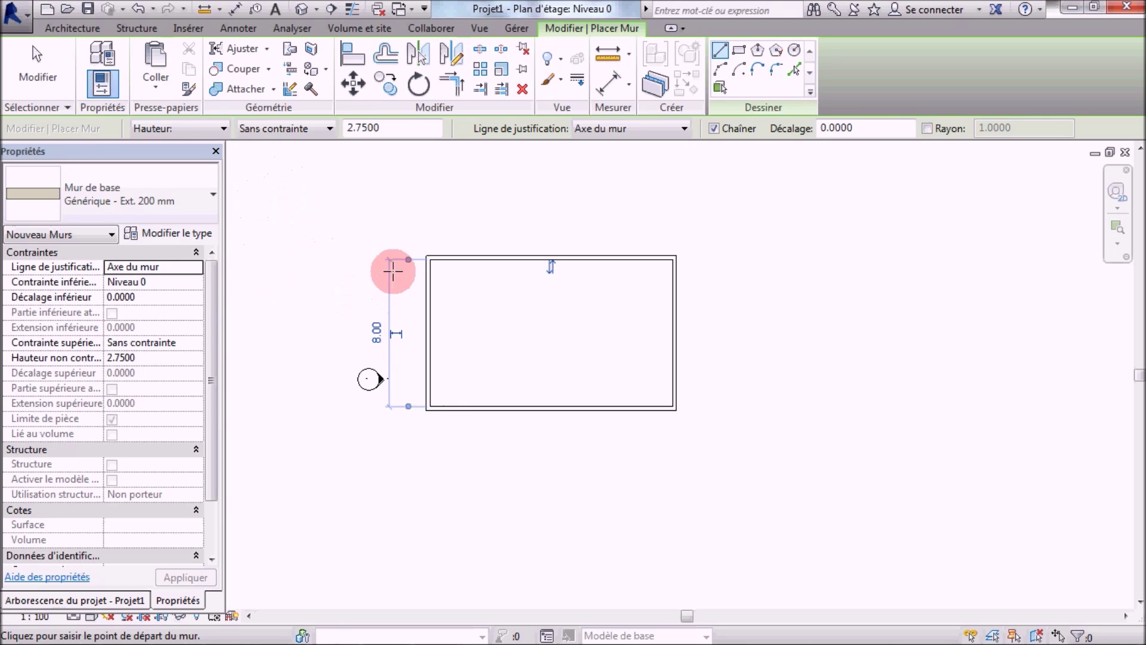
pyautogui.click(43, 76)
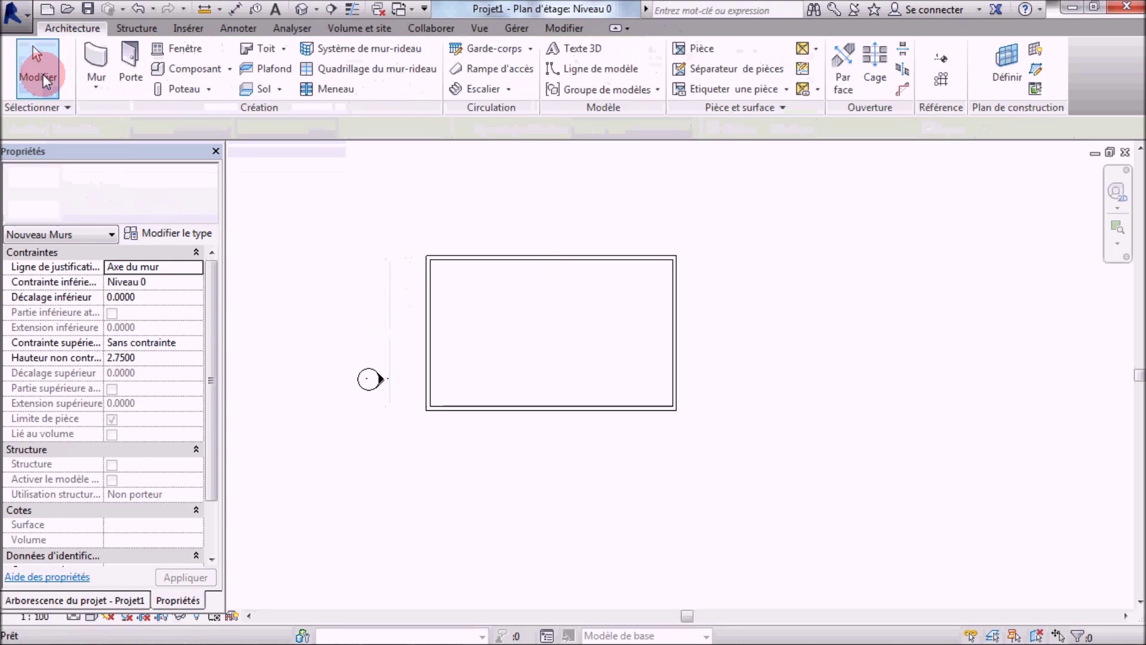
# Draw a horizontal Int. plâtre 70 mm architectural wall between the left and right exterior walls, about 3.7 m above the lower one
pyautogui.click(97, 79)
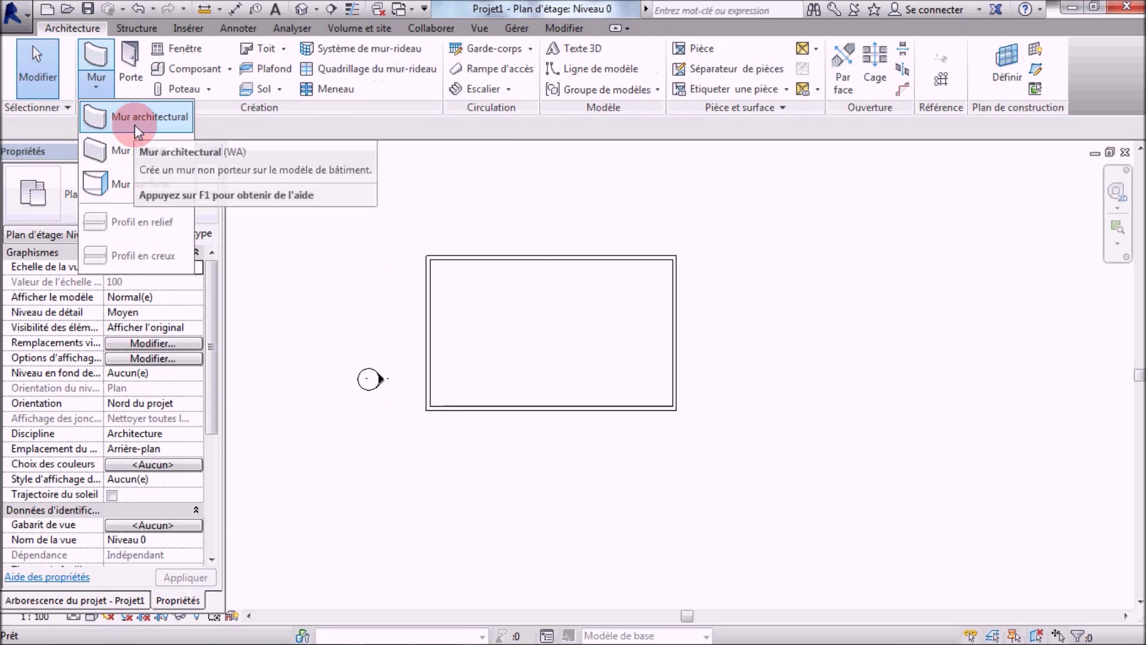
pyautogui.click(134, 124)
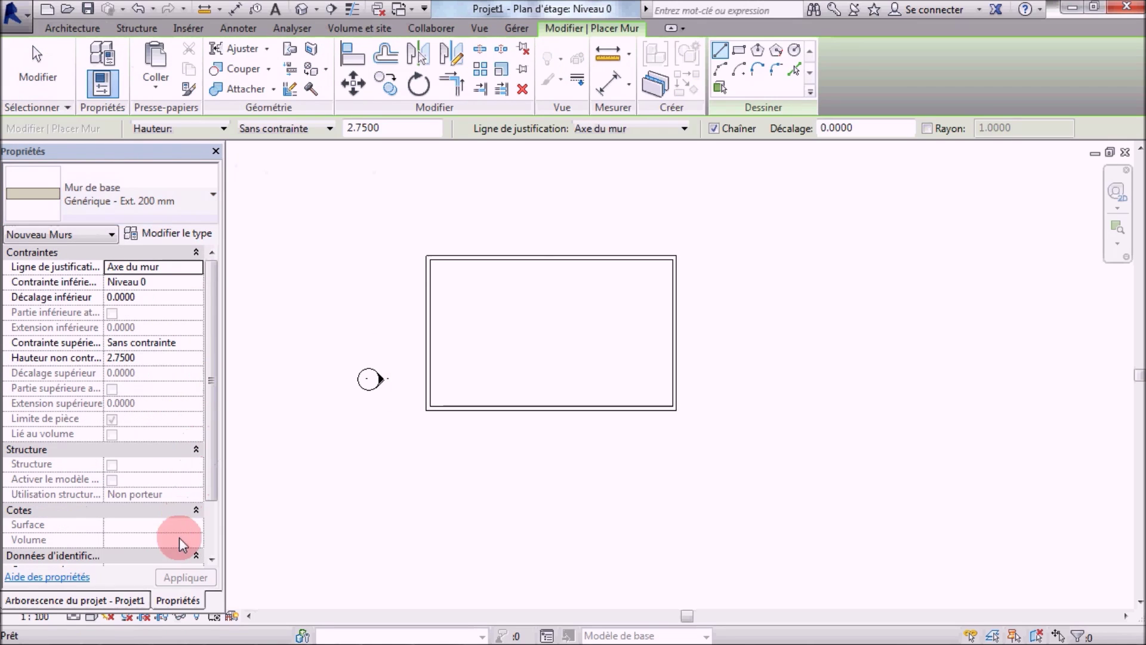
pyautogui.click(195, 195)
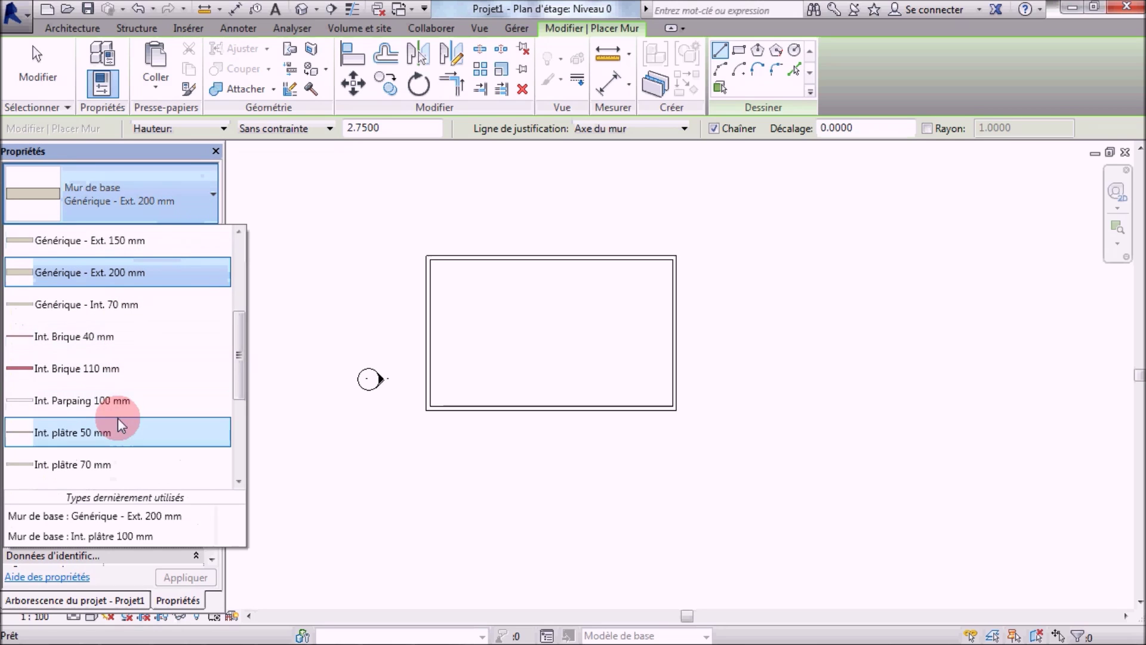
pyautogui.click(117, 465)
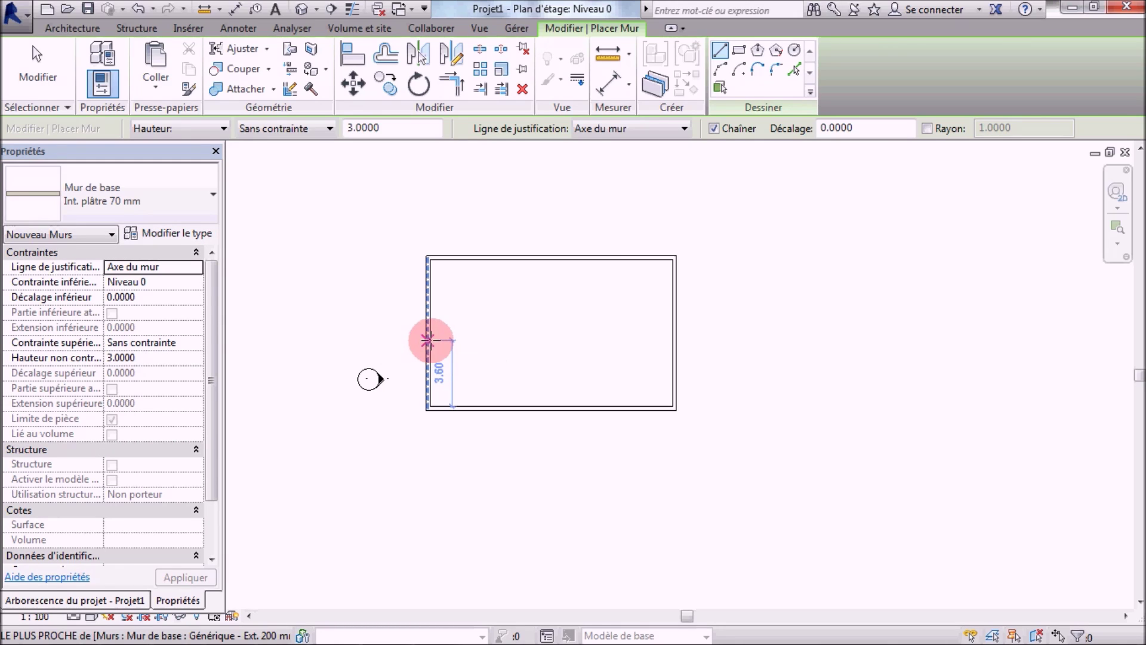
pyautogui.click(429, 339)
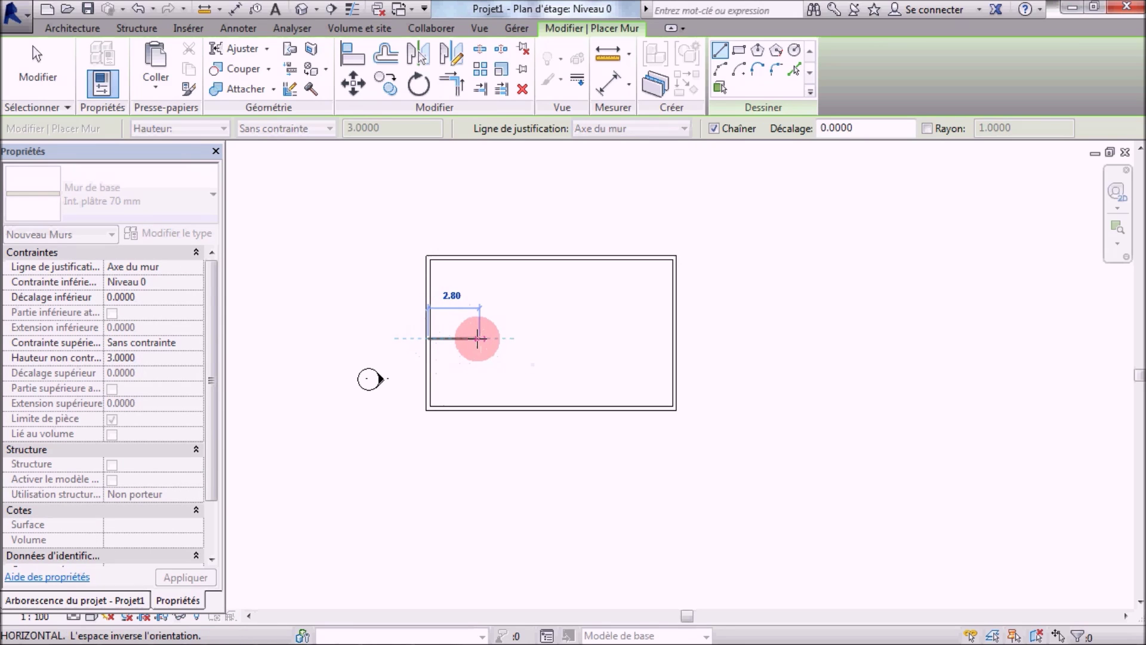
pyautogui.click(674, 339)
pyautogui.press('Escape')
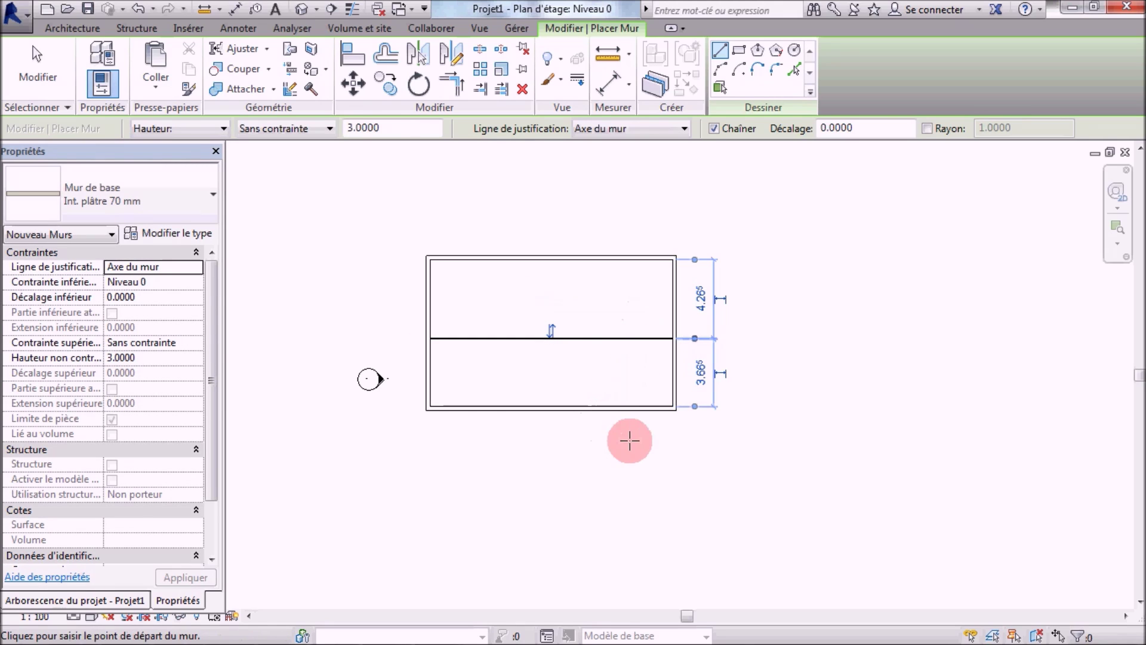
# Draw two vertical partitions from the lower exterior wall to the horizontal partition, about 3.6 m from the left wall and 4 m apart
pyautogui.click(496, 410)
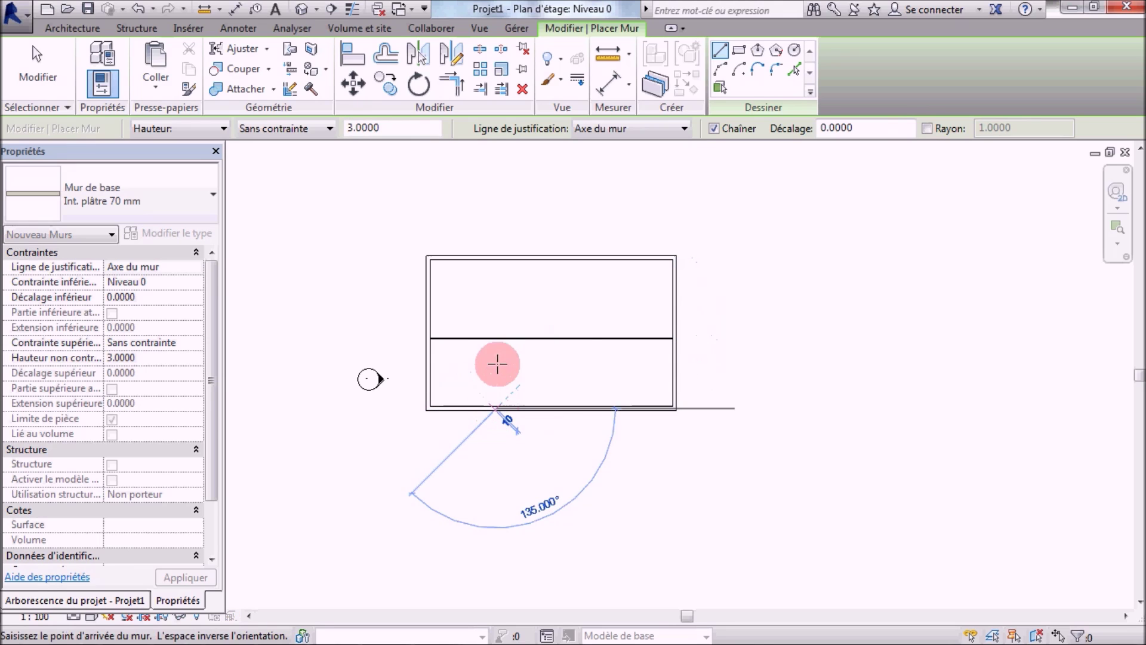
pyautogui.click(496, 338)
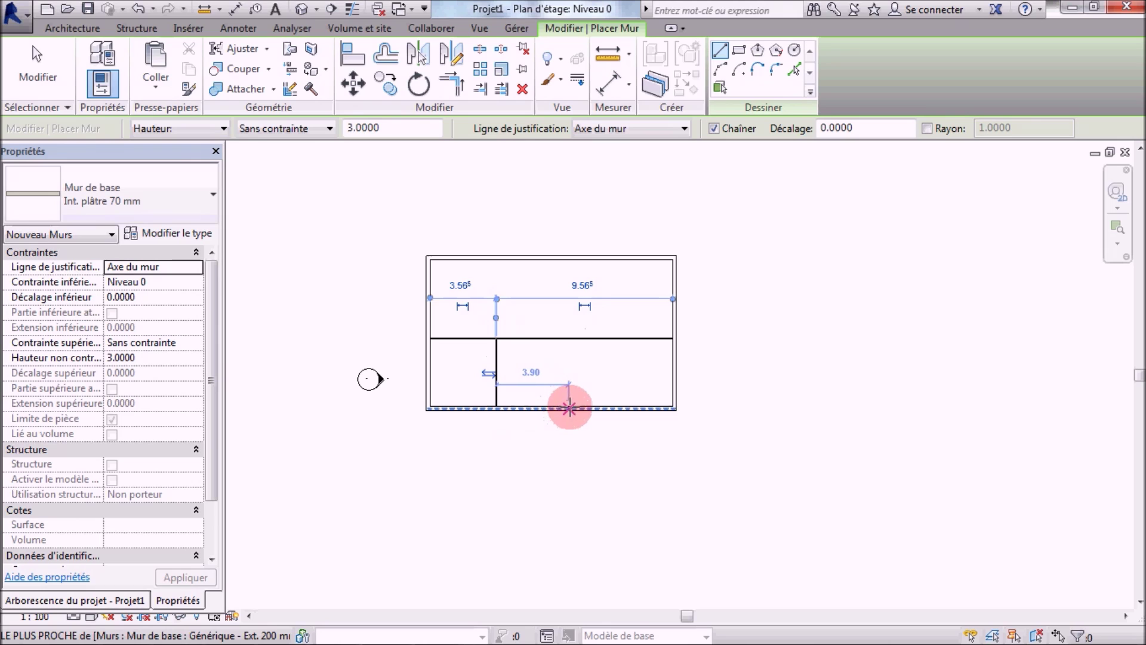
pyautogui.click(570, 409)
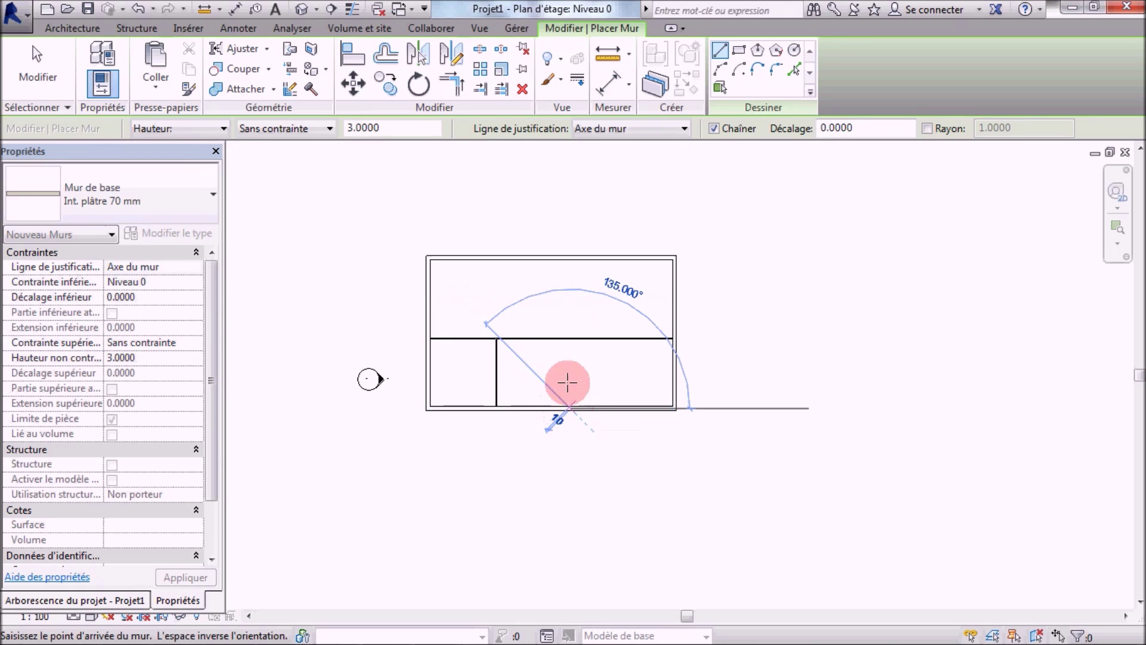
pyautogui.click(570, 339)
pyautogui.press('Escape')
# Enclose the upper-left corner room with an L-shaped partition running about 4.3 m from the left wall and about 2.9 m up to the upper wall
pyautogui.scroll(2, 524, 324)
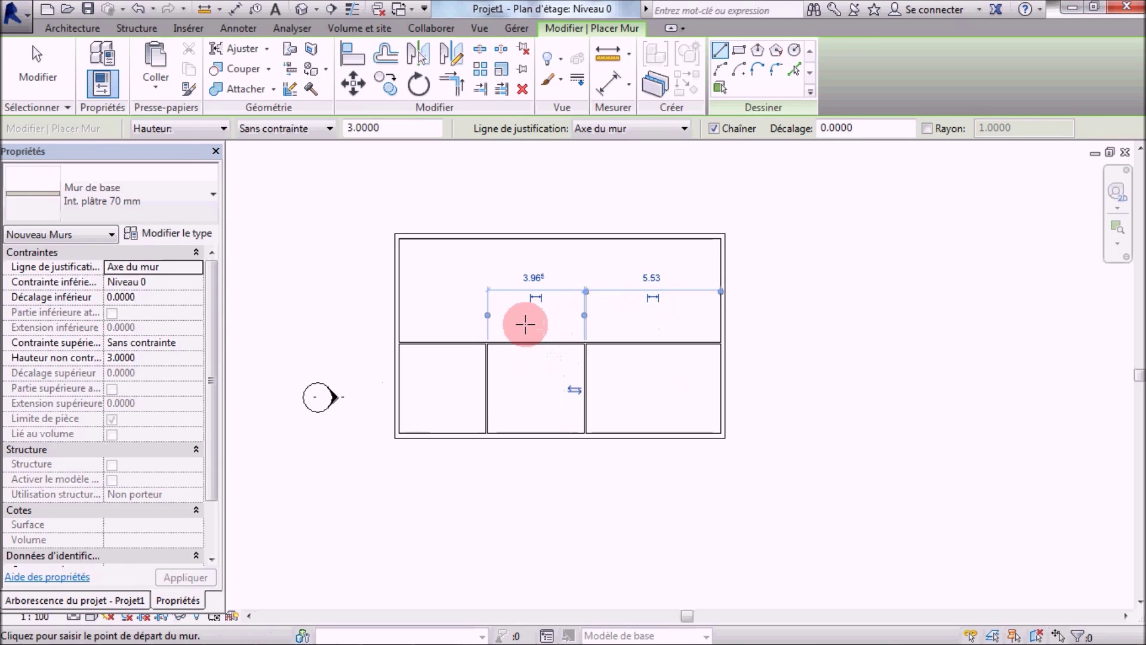
pyautogui.scroll(1, 524, 324)
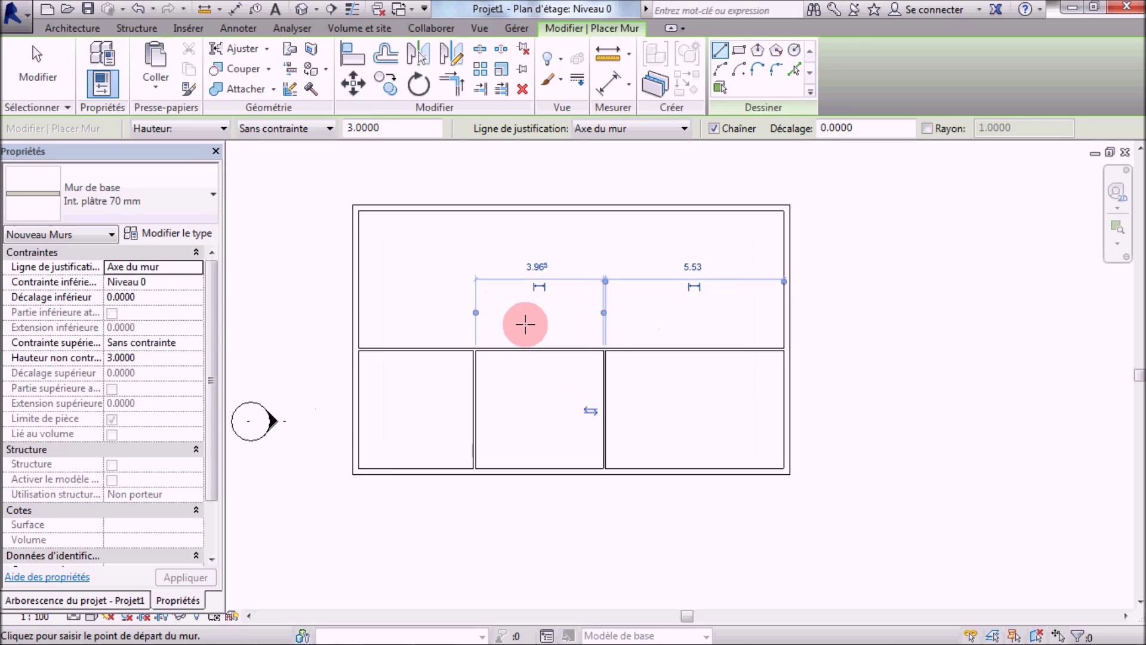
pyautogui.click(355, 300)
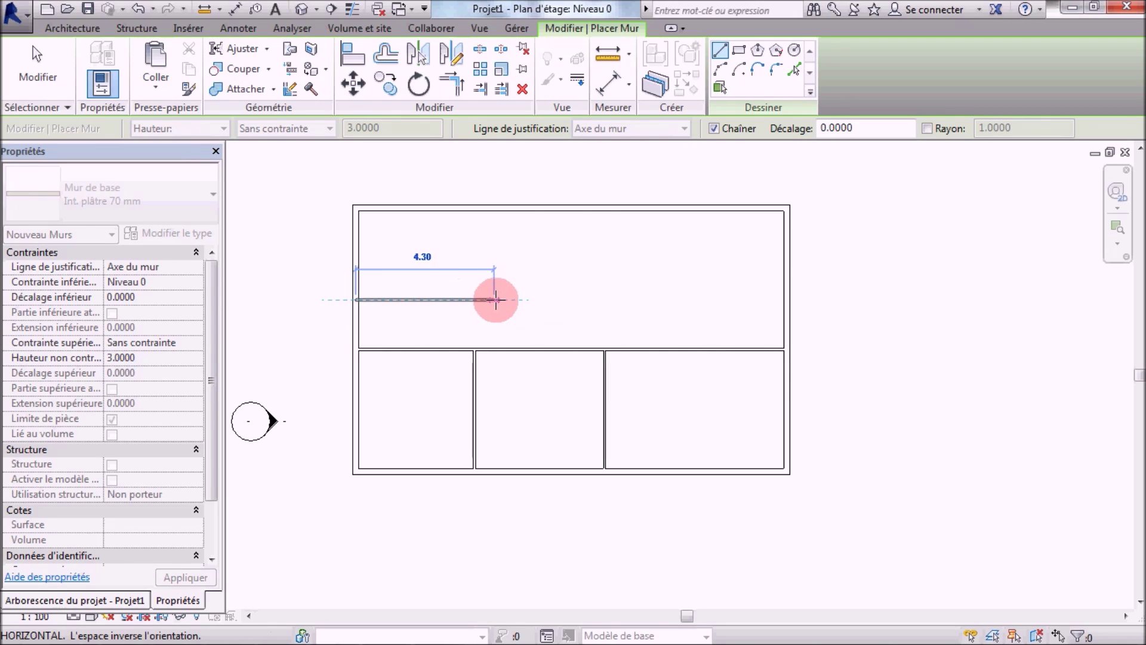
pyautogui.click(496, 300)
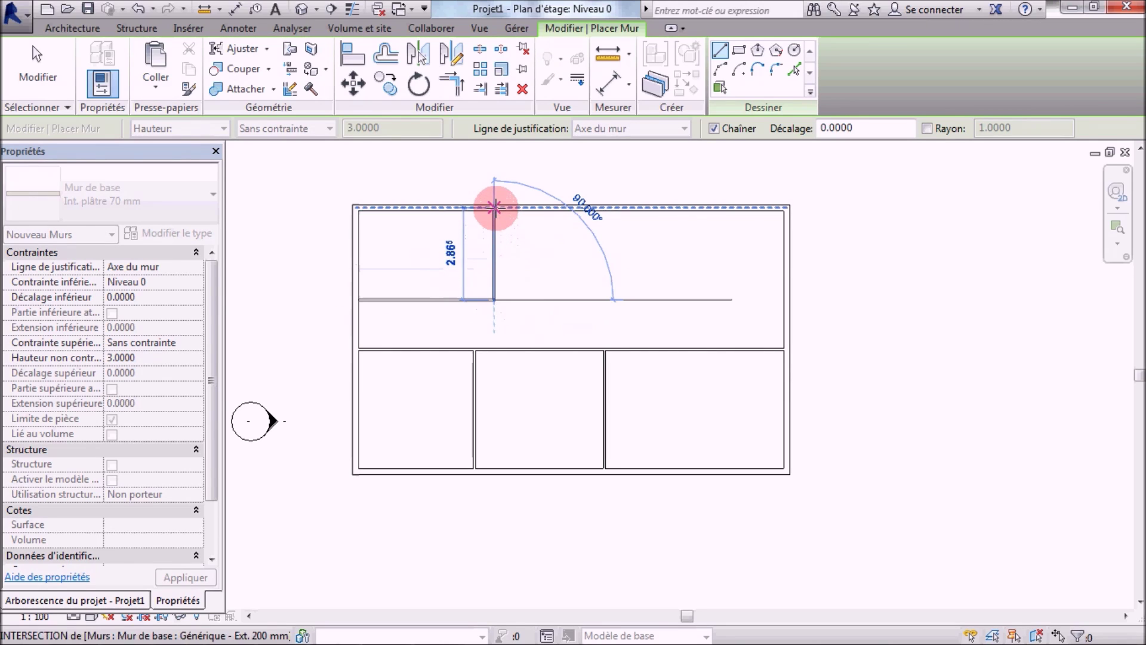
pyautogui.click(495, 212)
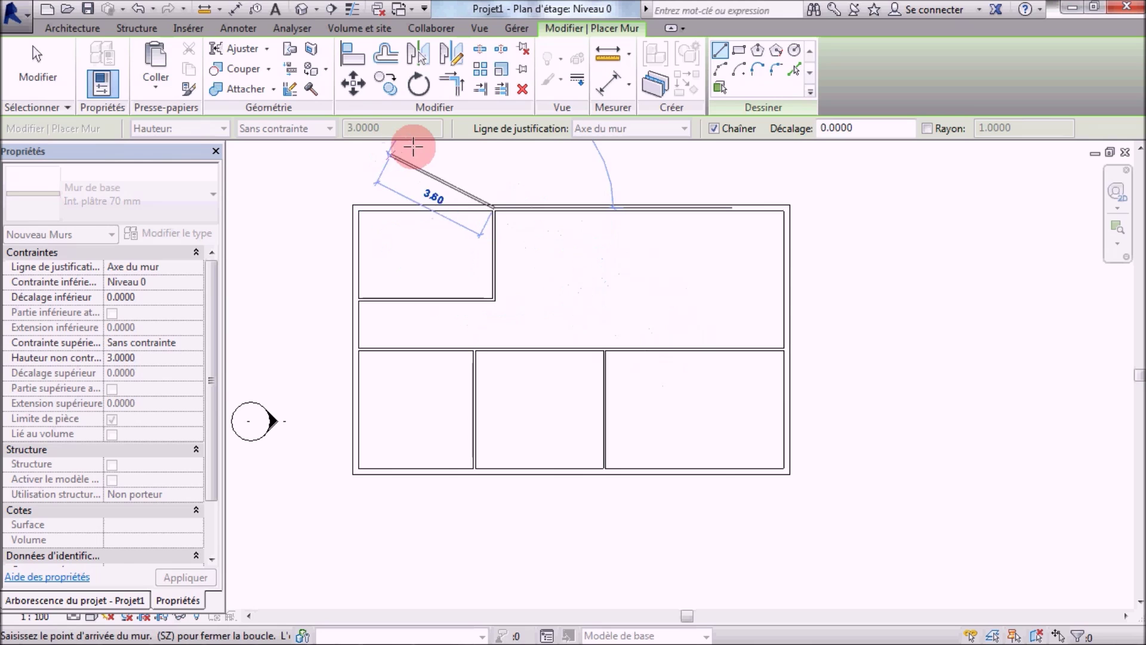
pyautogui.press('Escape')
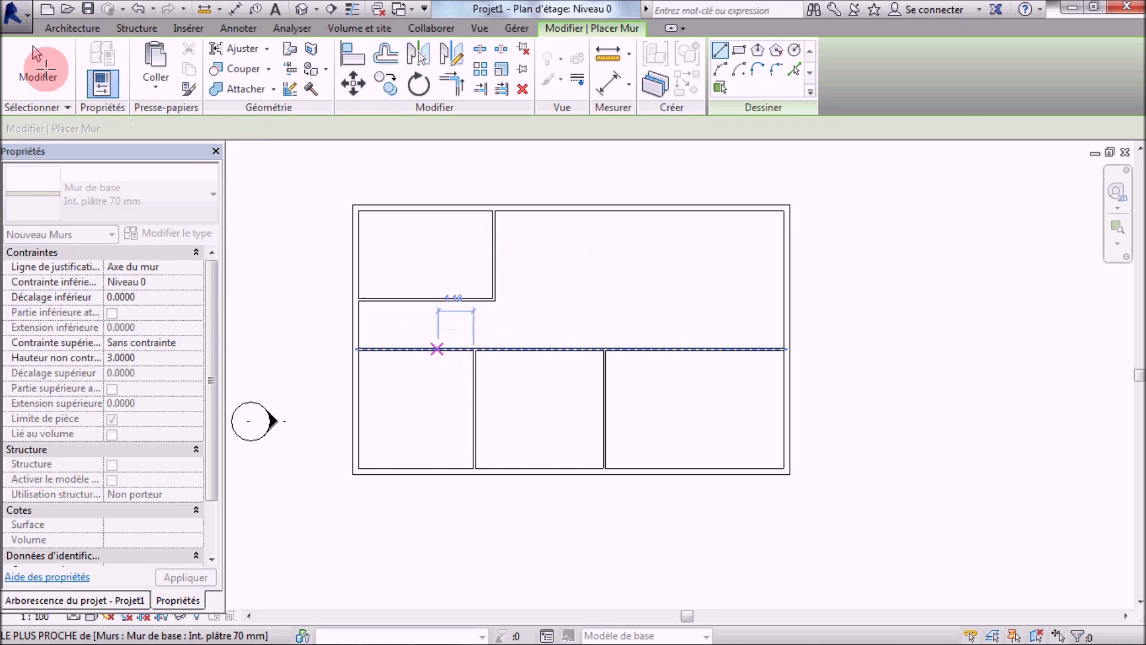
pyautogui.click(36, 57)
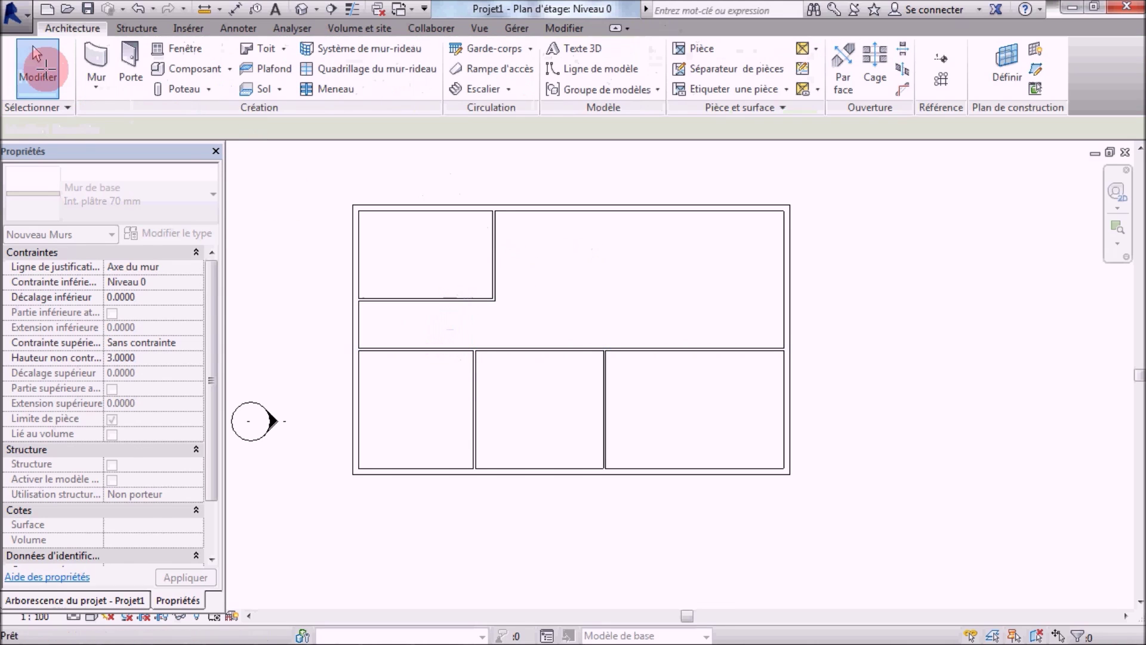
# Change the long horizontal partition's wall type to Générique - Ext. 200 mm
pyautogui.click(433, 351)
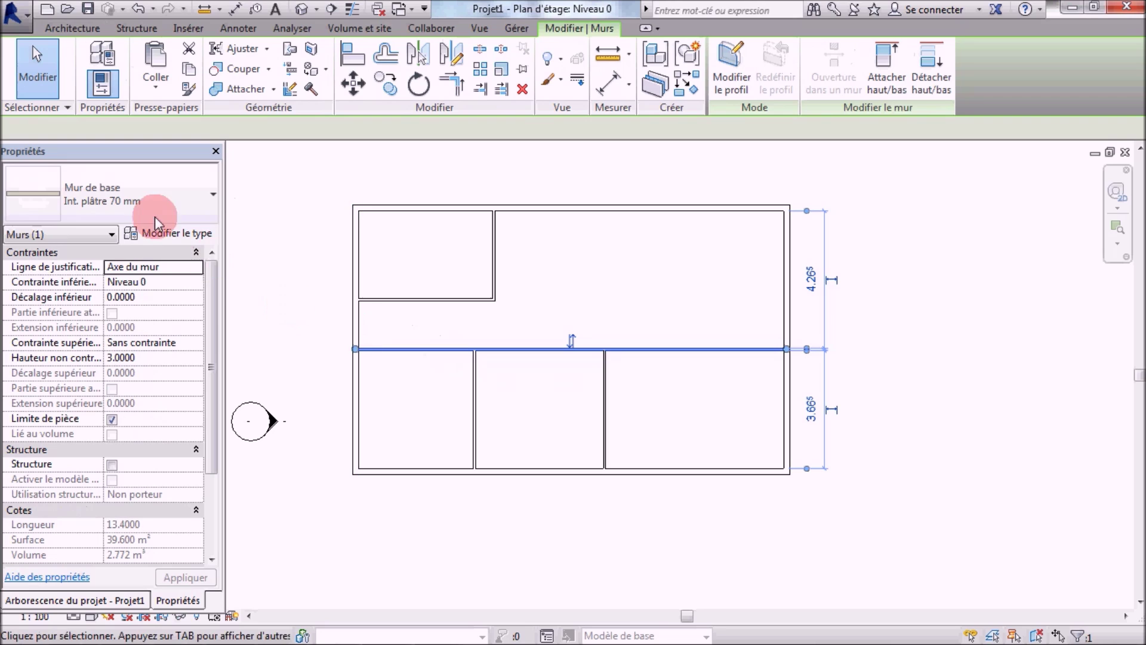
pyautogui.click(211, 191)
pyautogui.scroll(4, 154, 303)
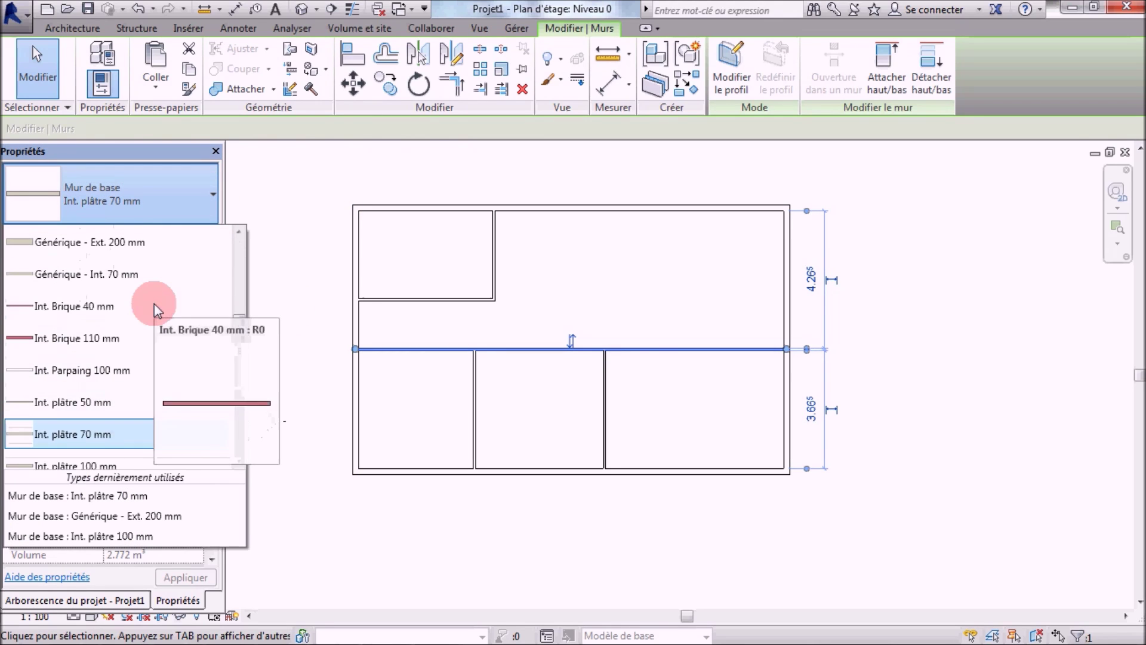
pyautogui.scroll(1, 154, 303)
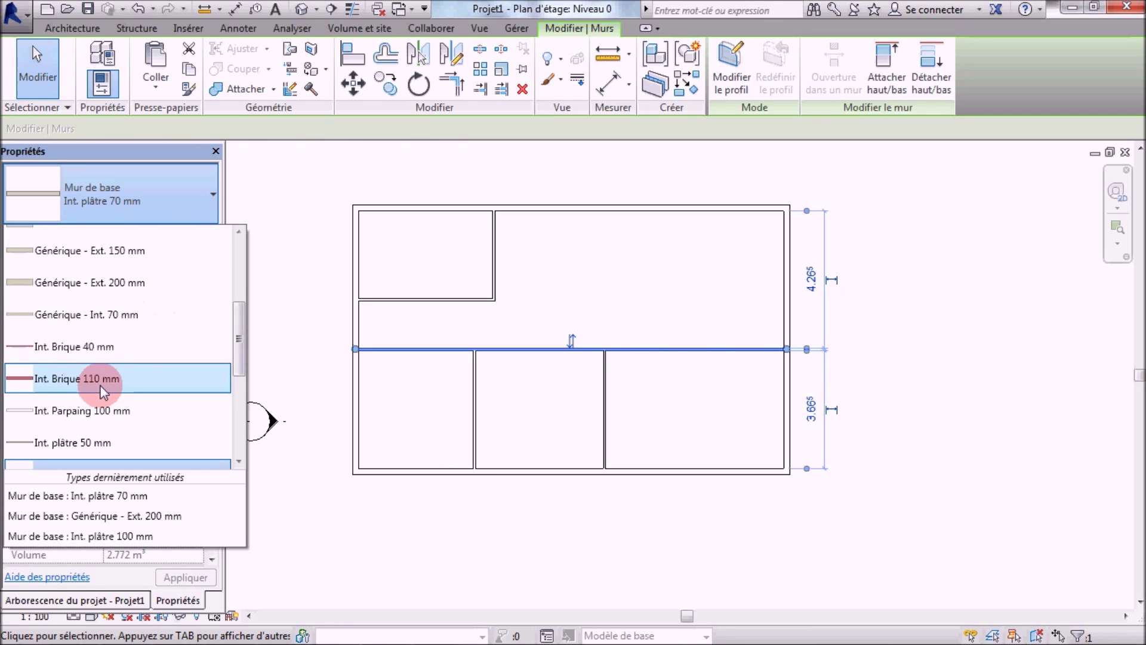
pyautogui.click(138, 292)
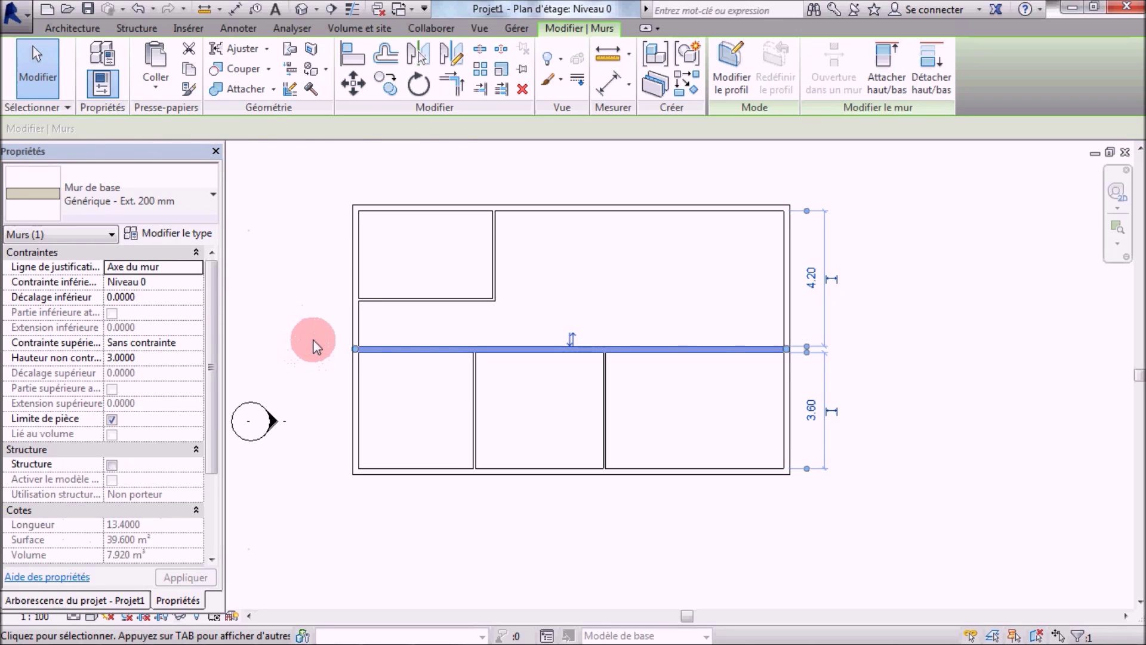
pyautogui.click(585, 247)
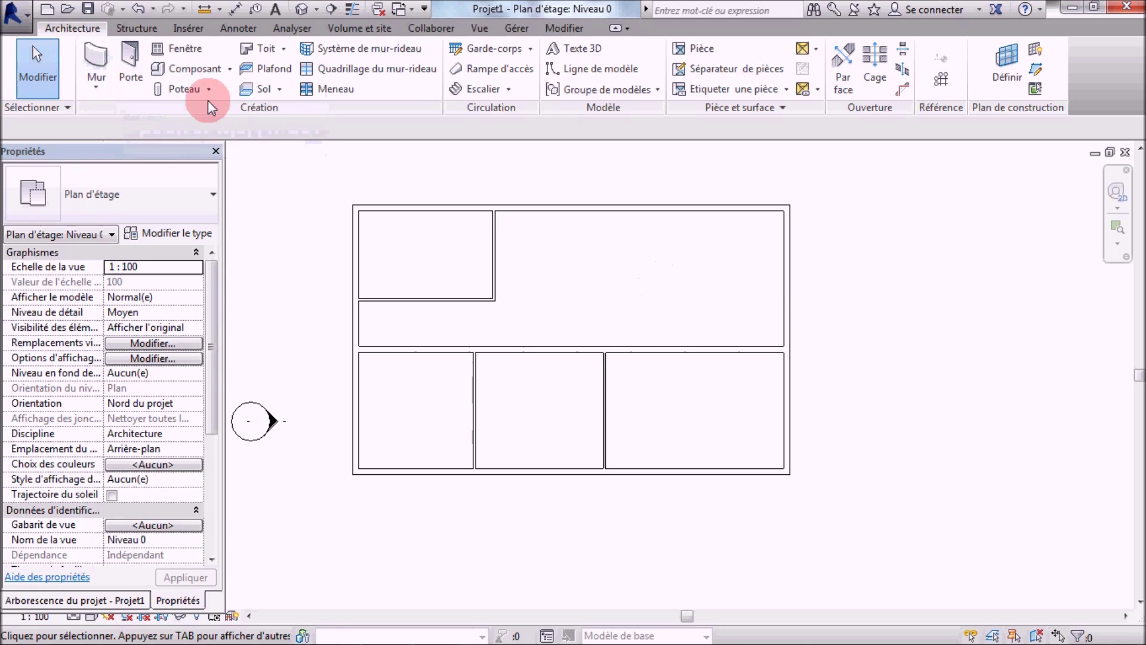
# Create an architectural floor of type Dalle en béton - 250 mm on Niveau 0, bounded by the outer faces of the four exterior walls
pyautogui.click(278, 89)
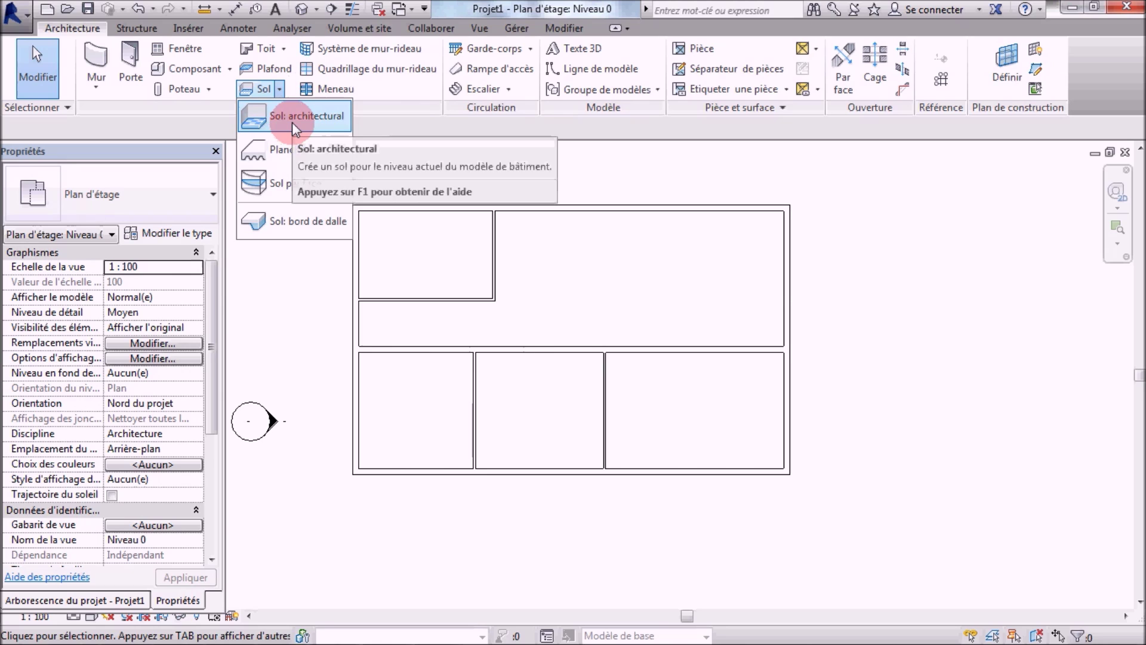
pyautogui.click(292, 122)
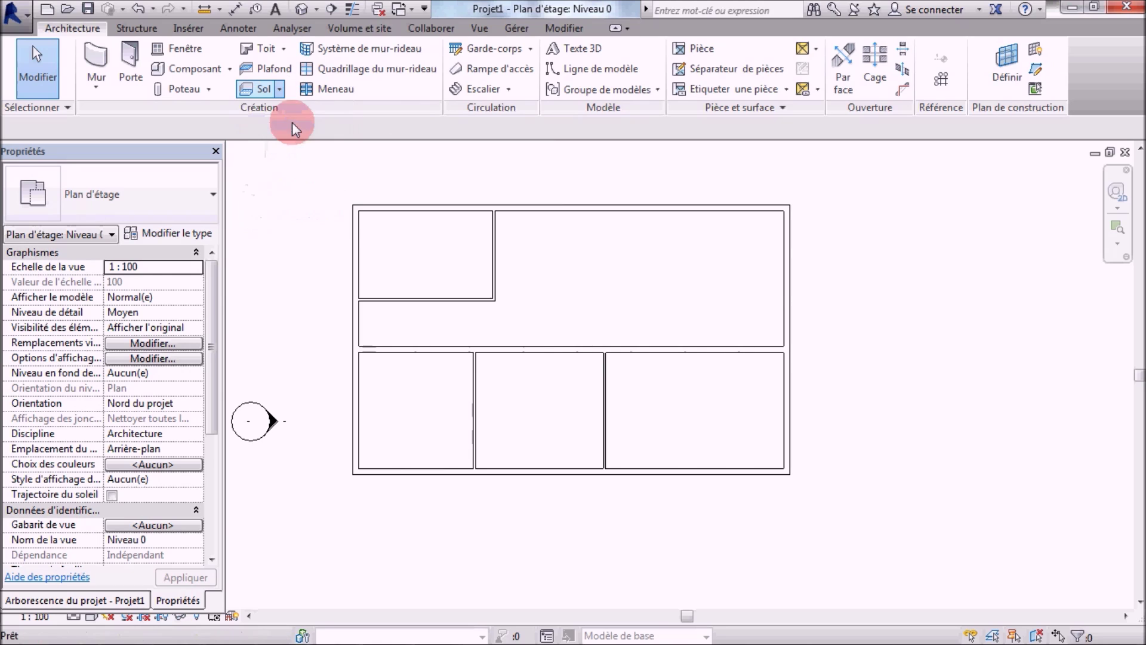
pyautogui.click(354, 206)
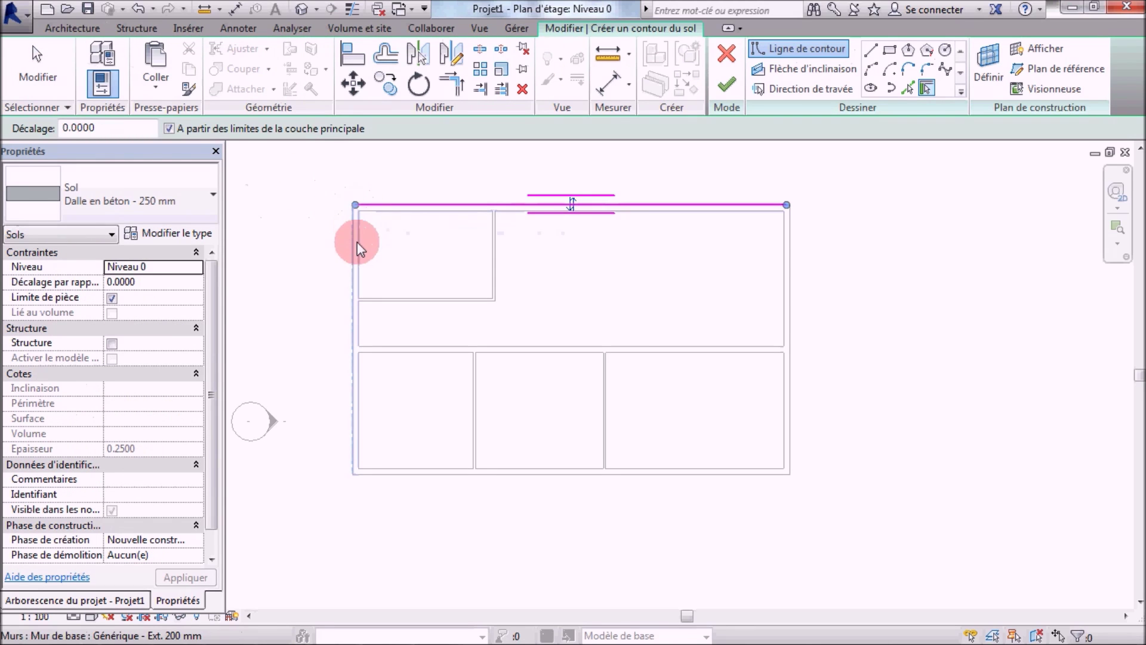
pyautogui.click(350, 286)
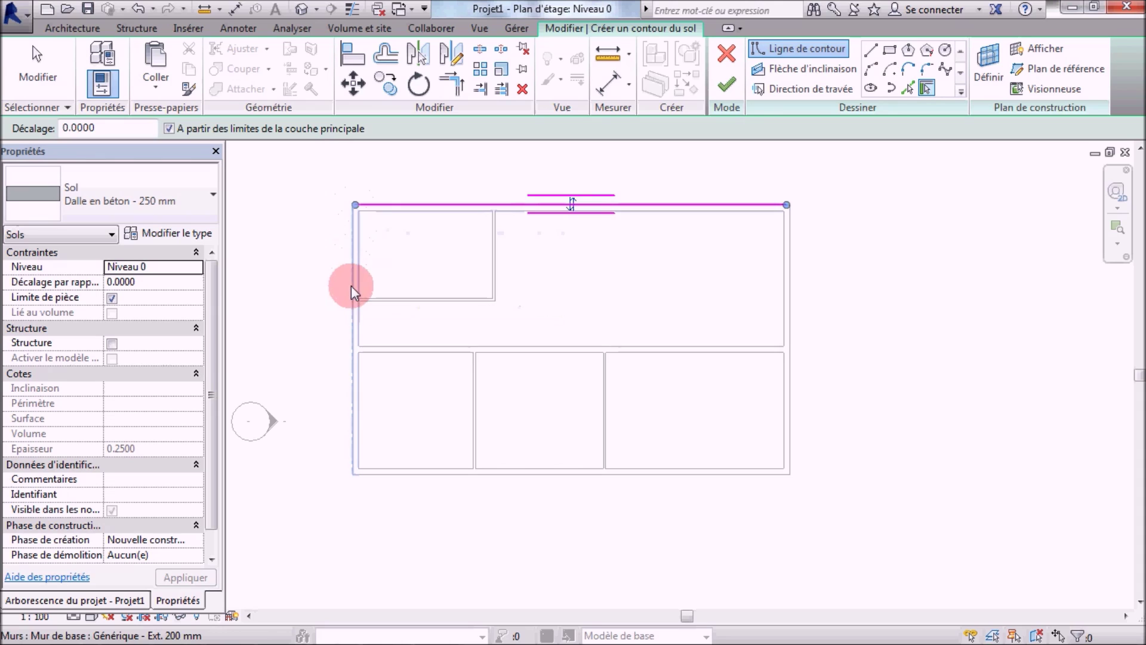
pyautogui.click(545, 475)
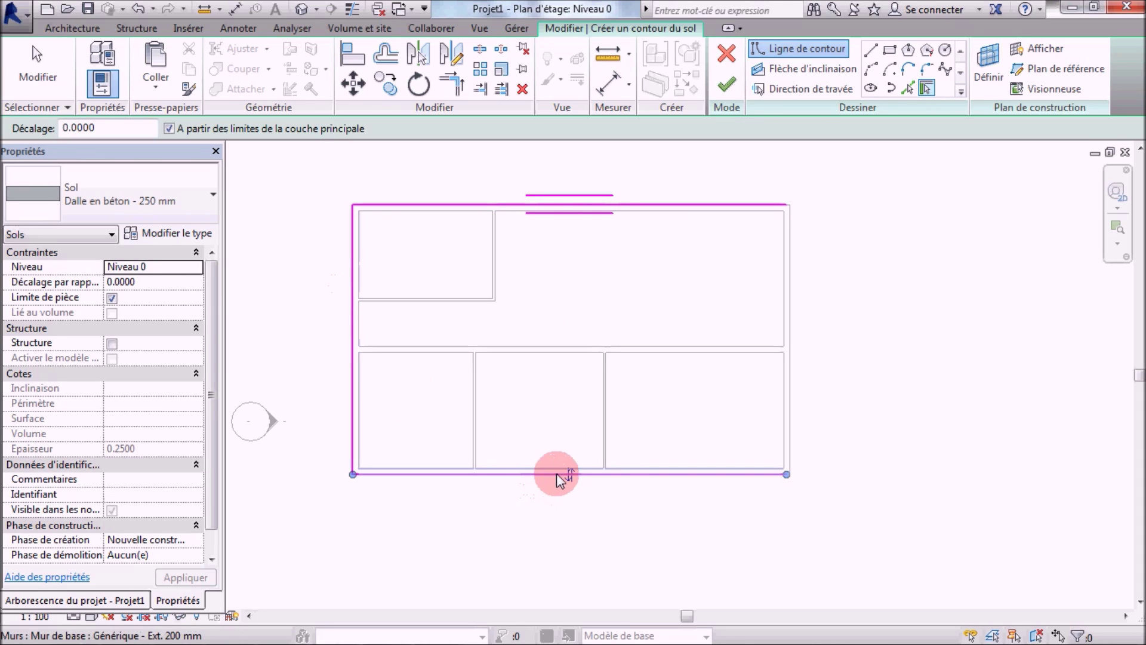
pyautogui.click(789, 335)
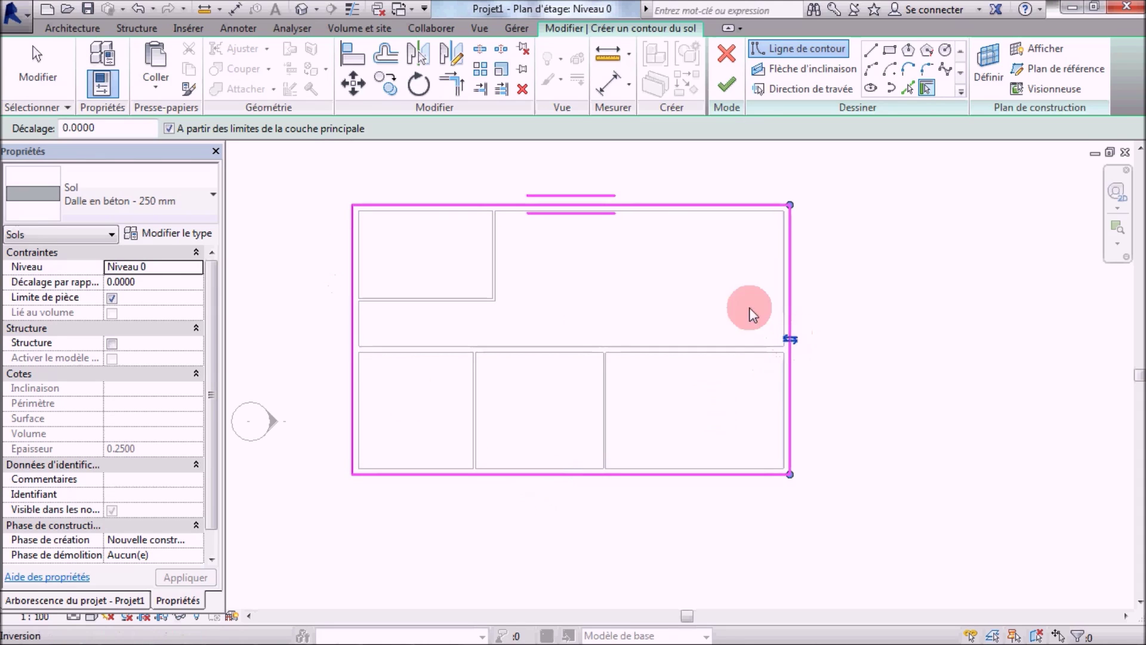
pyautogui.click(725, 84)
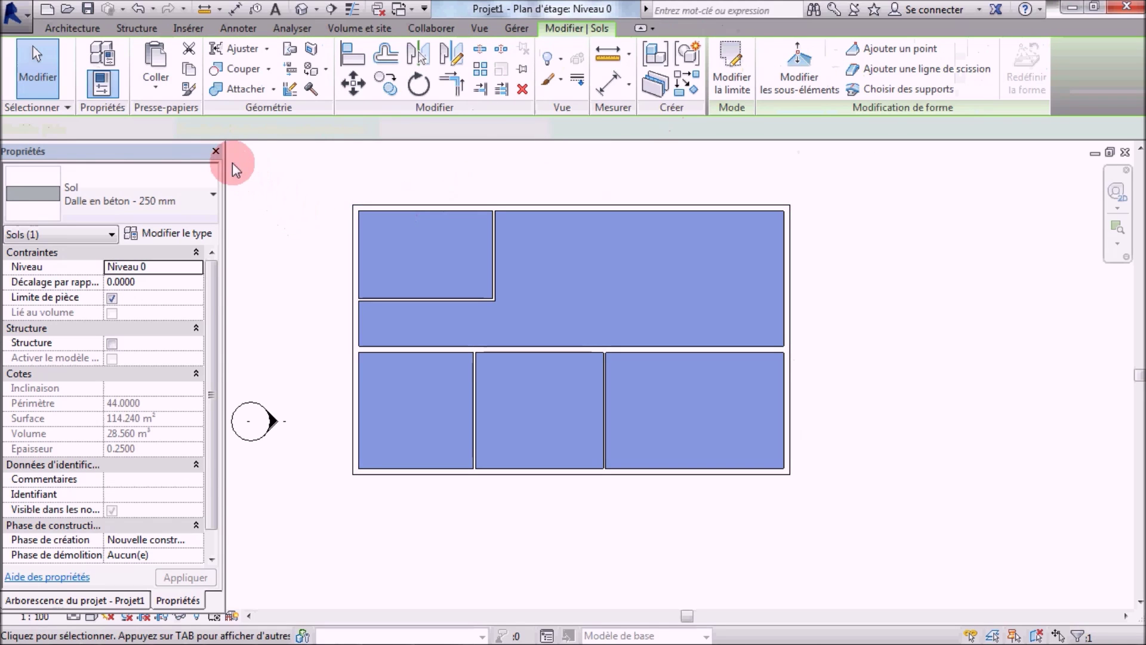
pyautogui.click(39, 70)
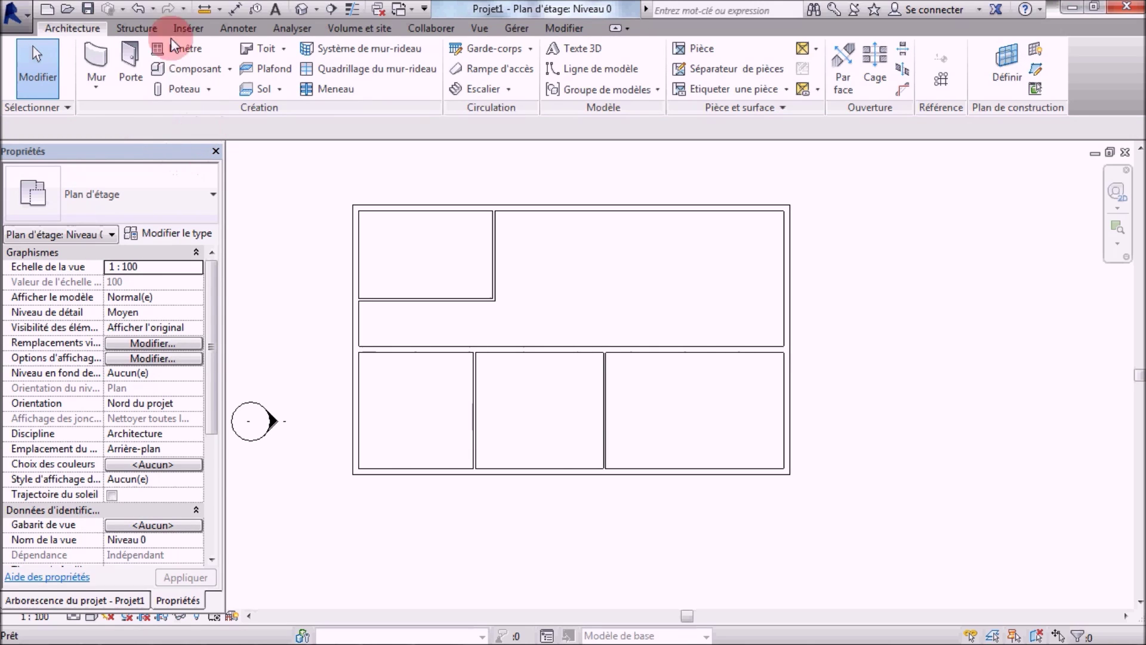
# Load the Ext. Double door family from the Entrée (avec angle d'ouverture) folder of the Portes library
pyautogui.click(133, 66)
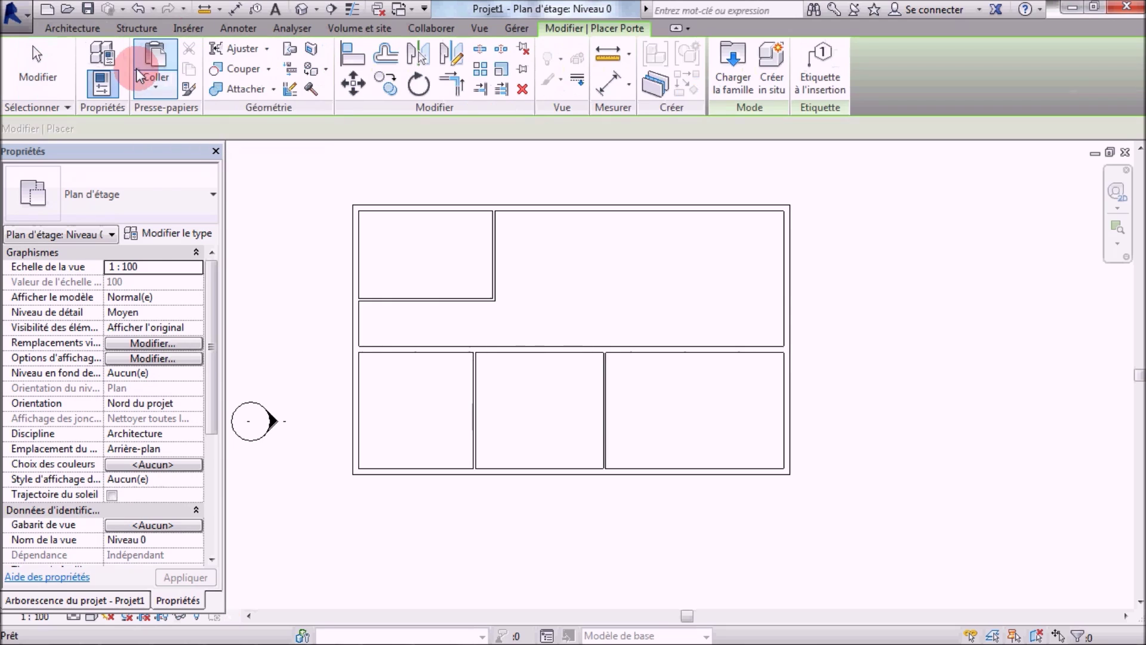
pyautogui.click(204, 196)
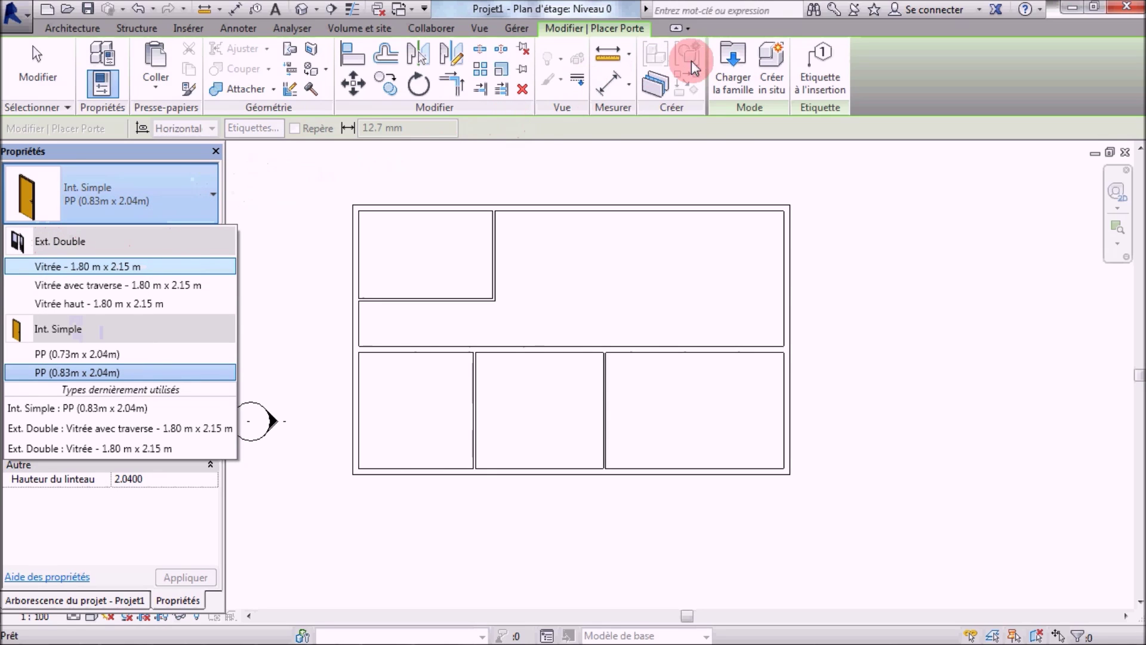
pyautogui.click(271, 171)
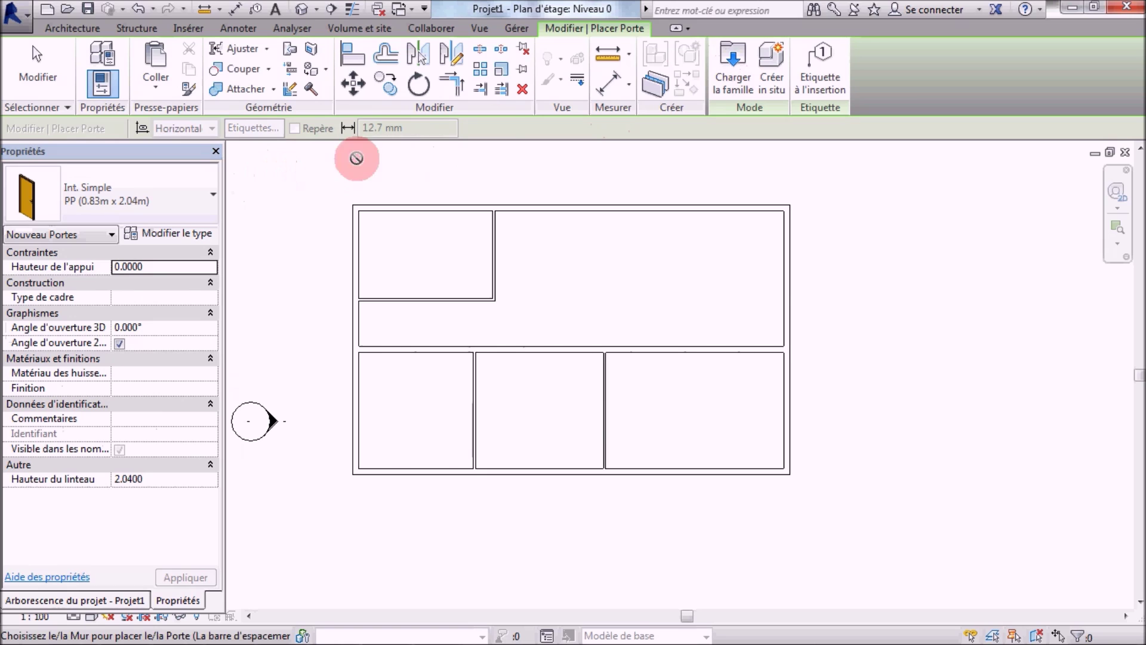
pyautogui.click(722, 73)
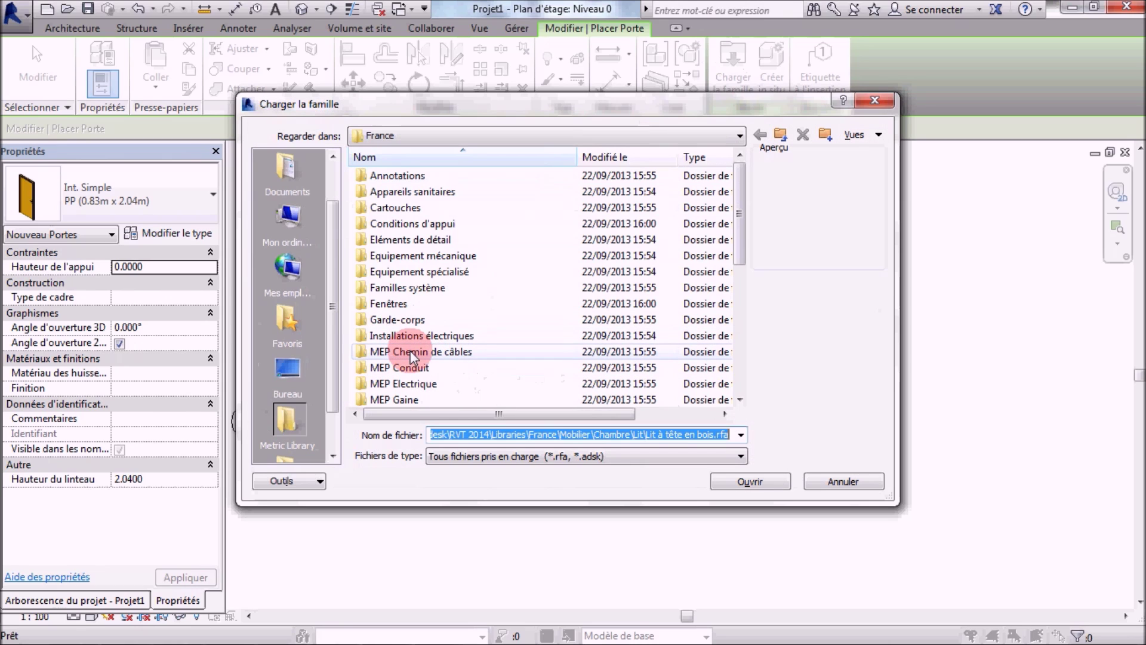
pyautogui.moveTo(744, 238); pyautogui.dragTo(745, 352)
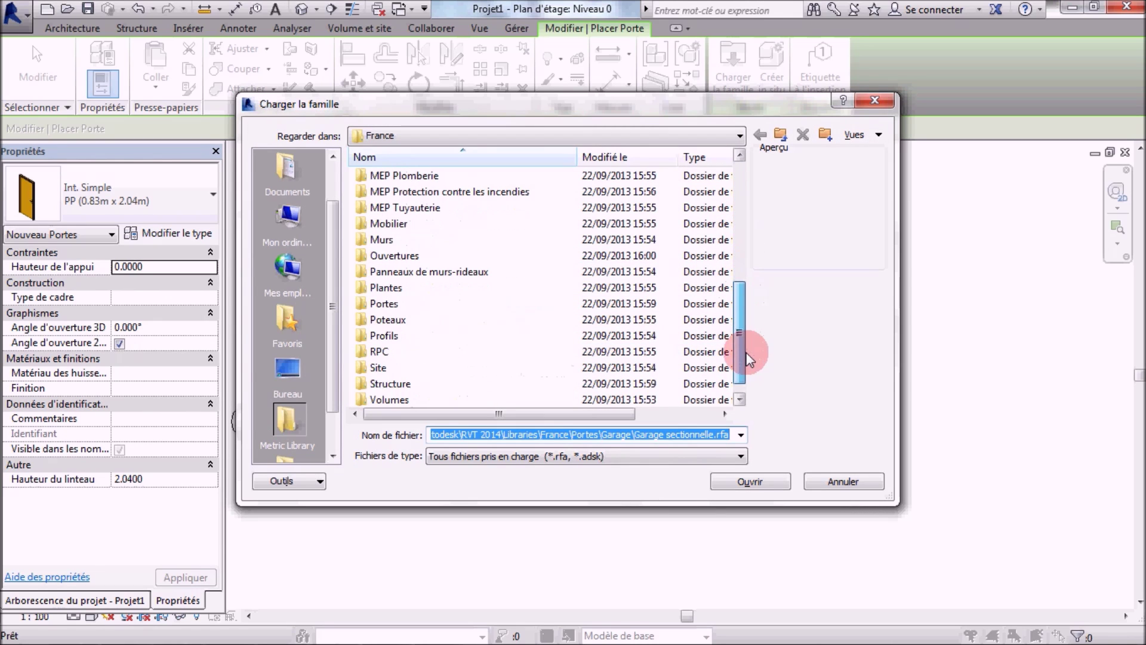
pyautogui.doubleClick(413, 298)
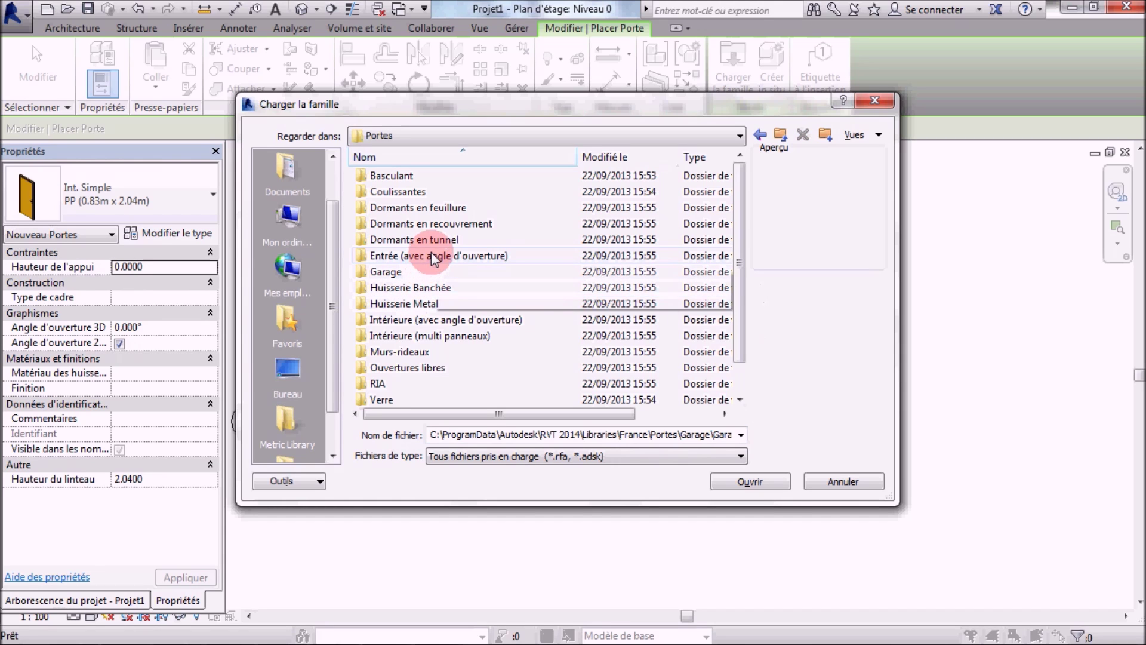
pyautogui.doubleClick(431, 255)
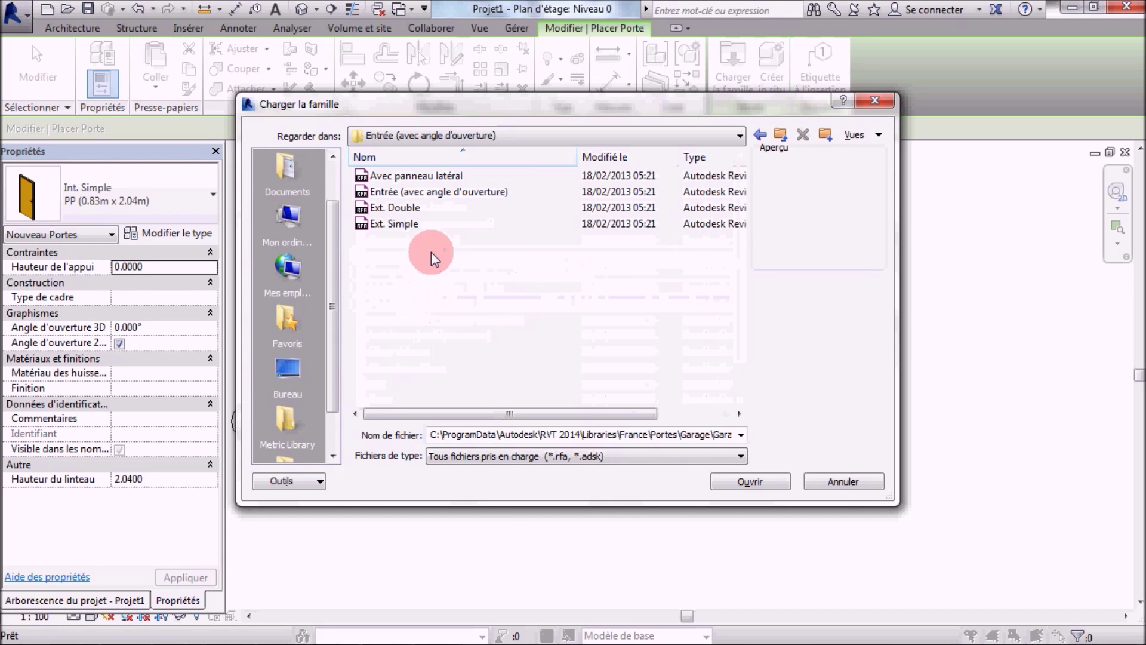
pyautogui.click(413, 207)
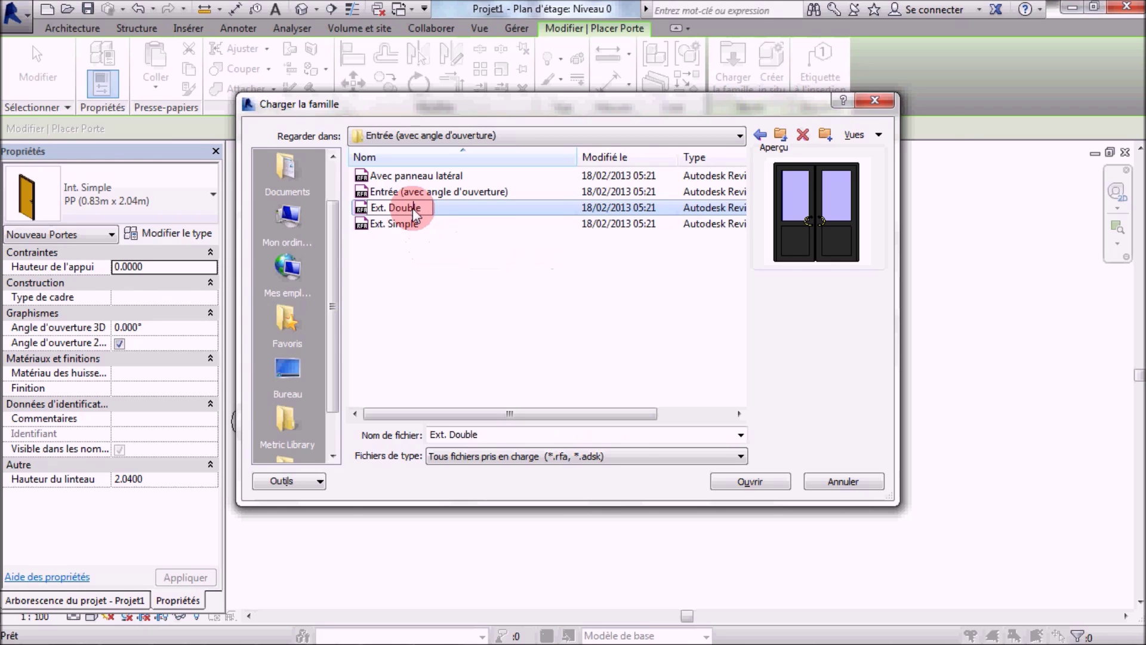
pyautogui.click(739, 483)
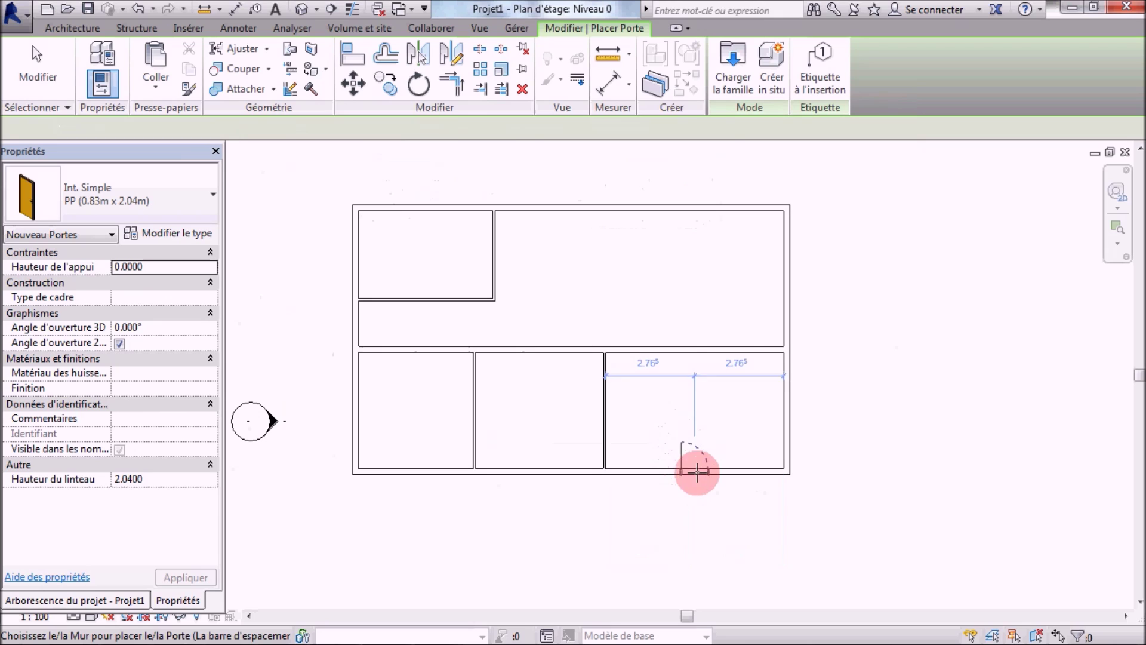
pyautogui.click(434, 301)
# Place Ext. Double Vitrée - 1.80 m x 2.15 m doors centred in the lower-right room's exterior wall and about 2.7 m from the upper wall's right end
pyautogui.click(209, 190)
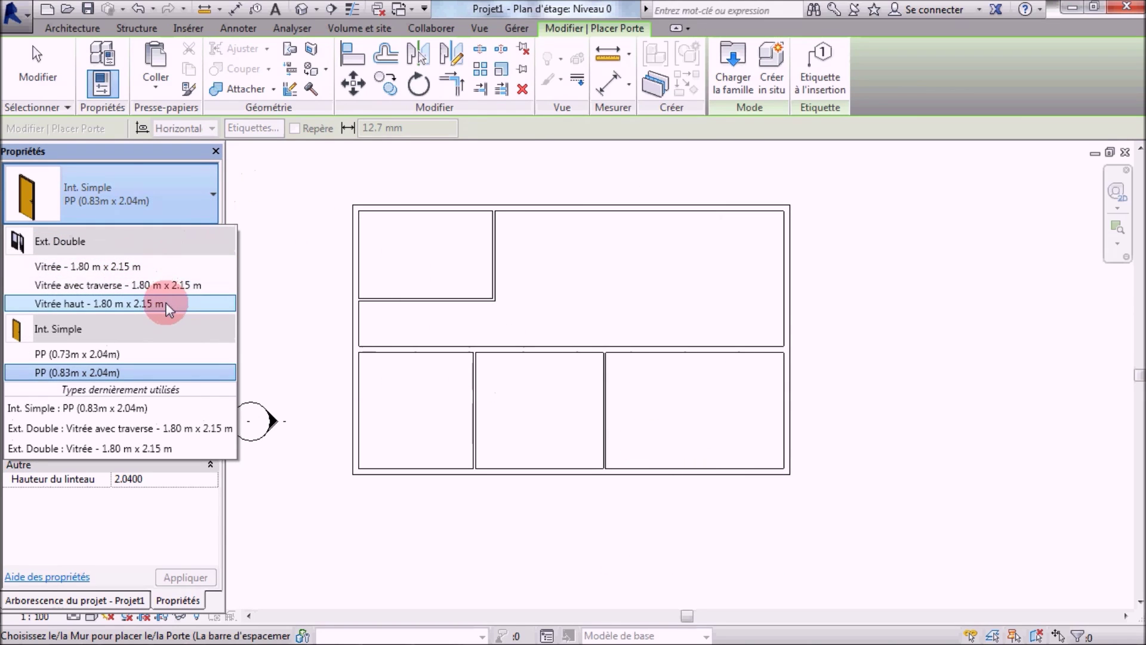
pyautogui.click(166, 266)
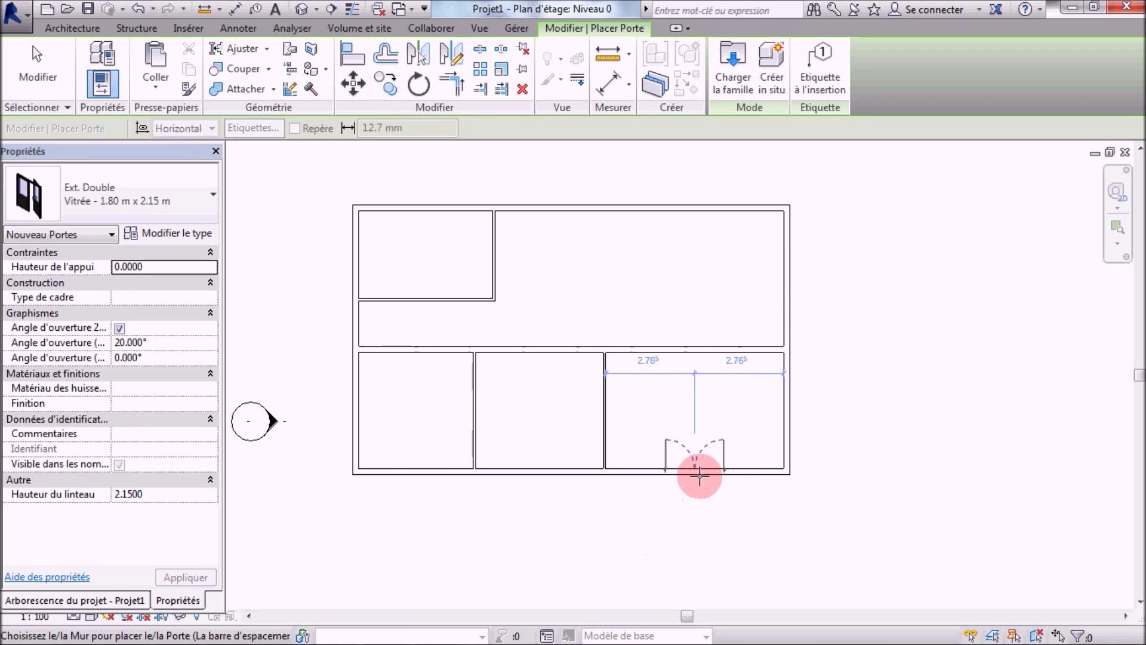
pyautogui.click(699, 475)
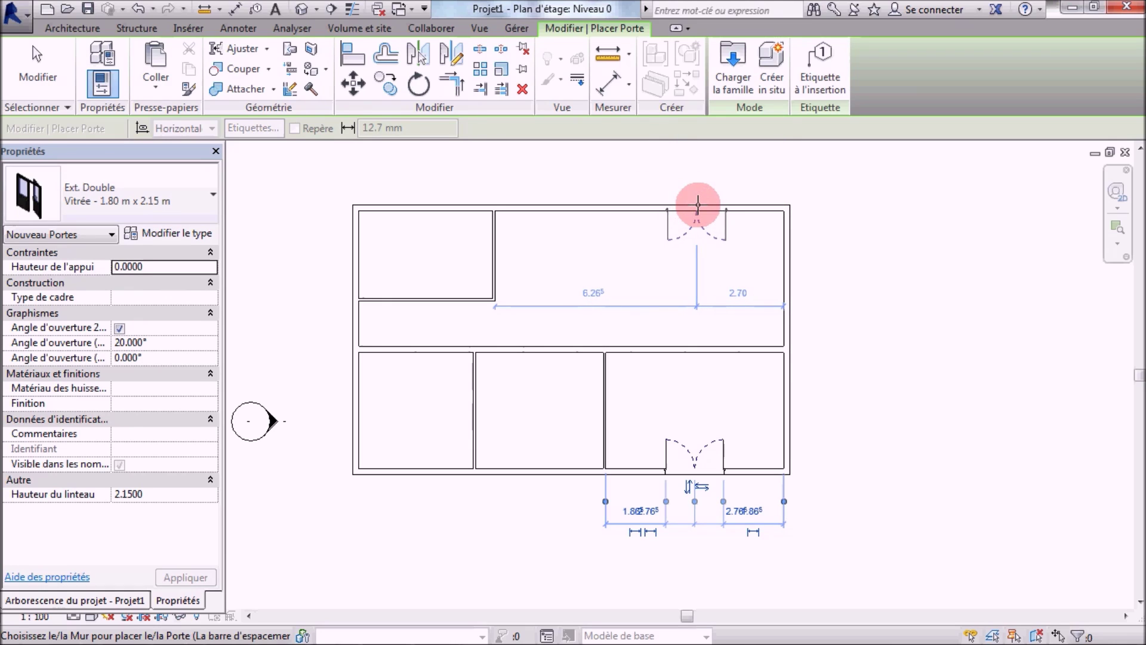
pyautogui.click(697, 206)
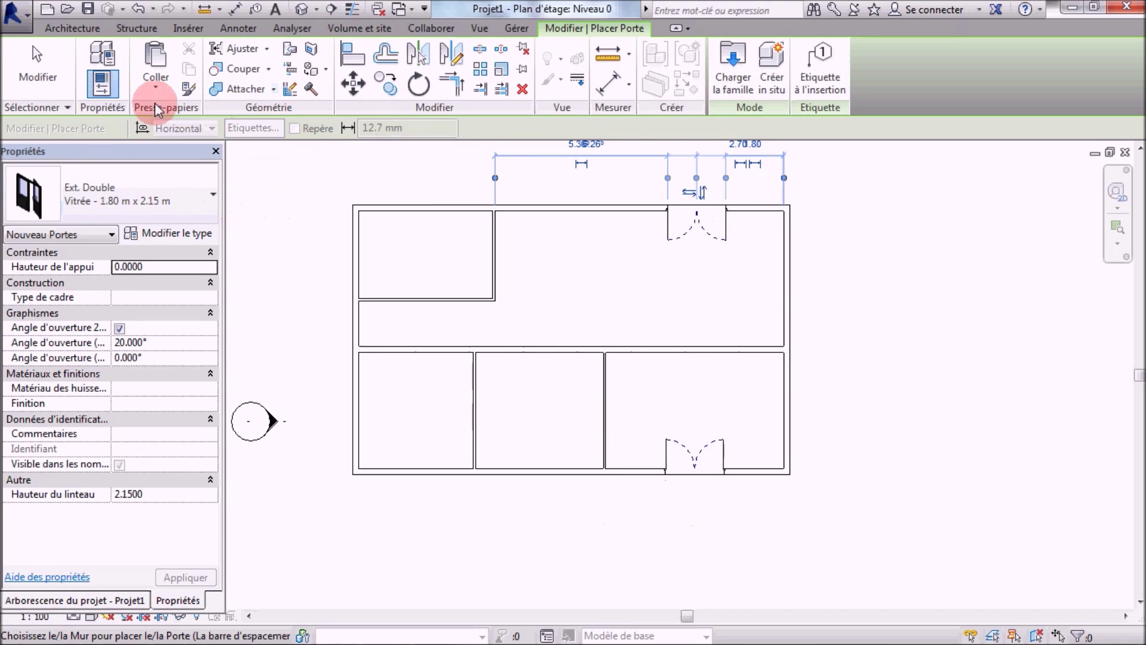
pyautogui.click(44, 63)
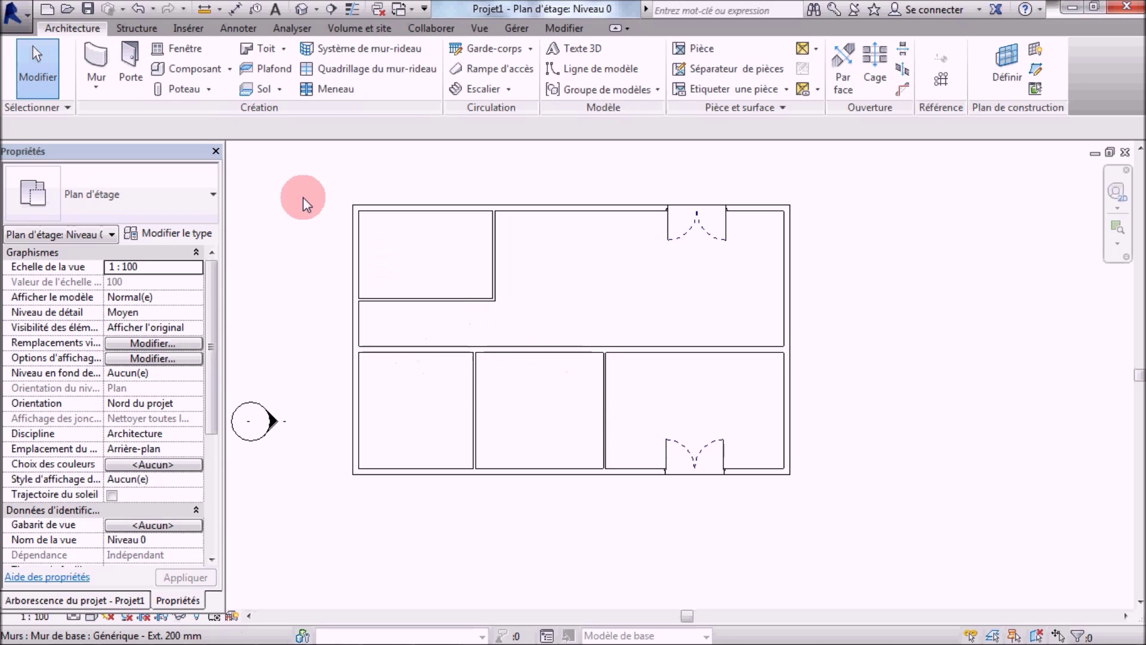
# Place Int. Simple PP (0.73m x 2.04m) doors for the lower-left and lower-middle rooms, each about 0.5 m from the partition on its right
pyautogui.click(127, 80)
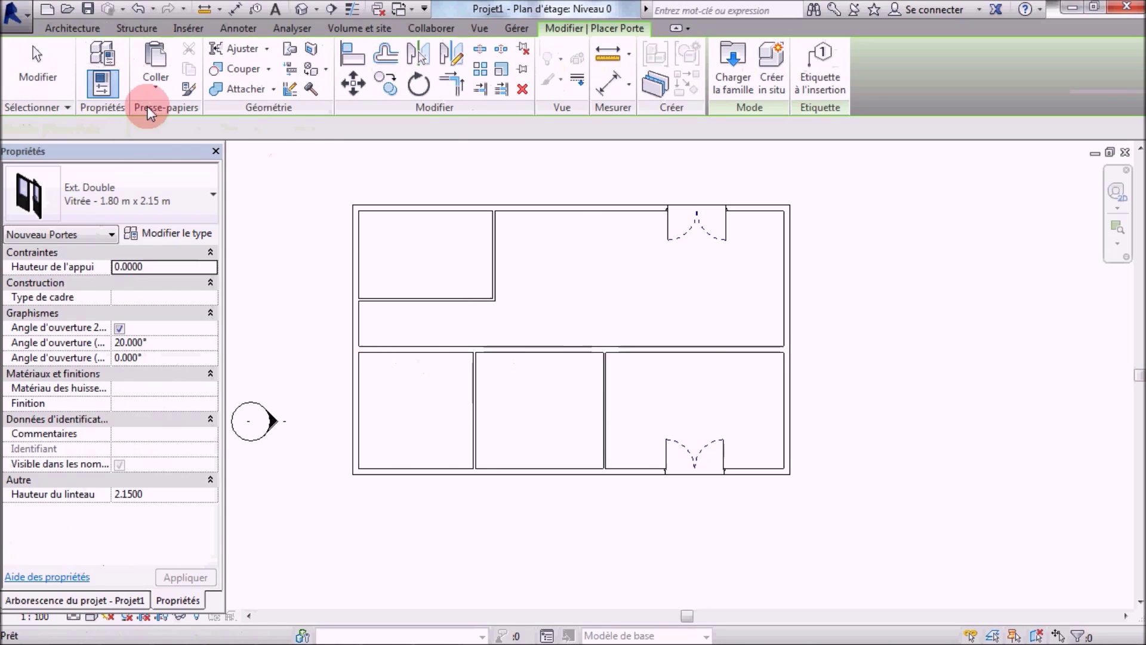
pyautogui.click(211, 197)
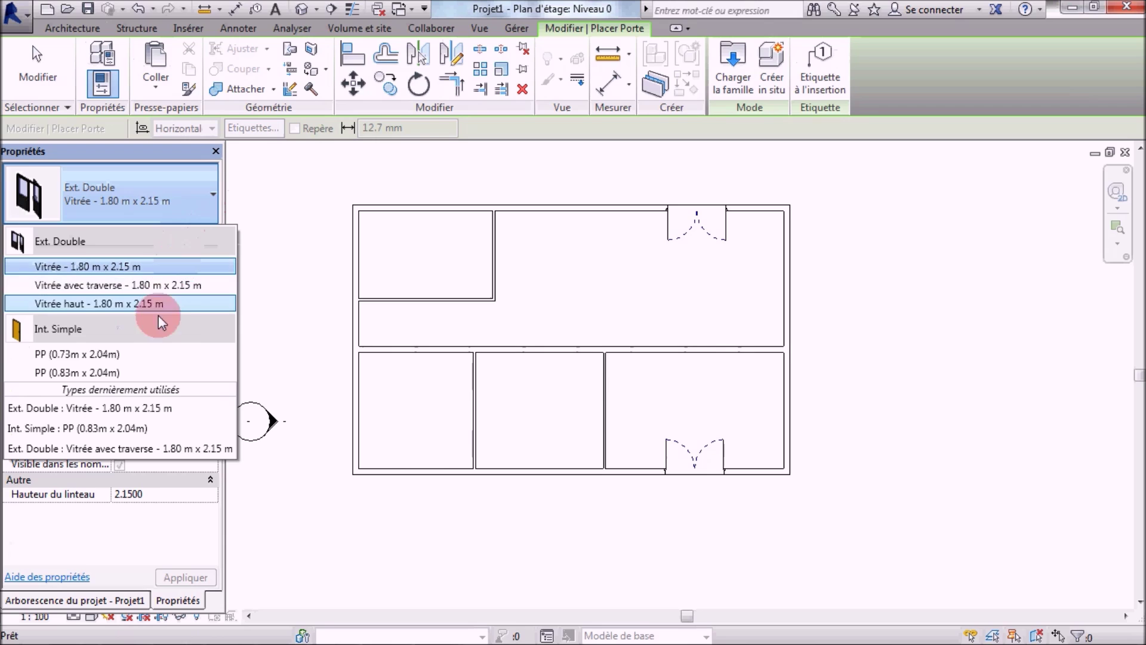
pyautogui.click(146, 361)
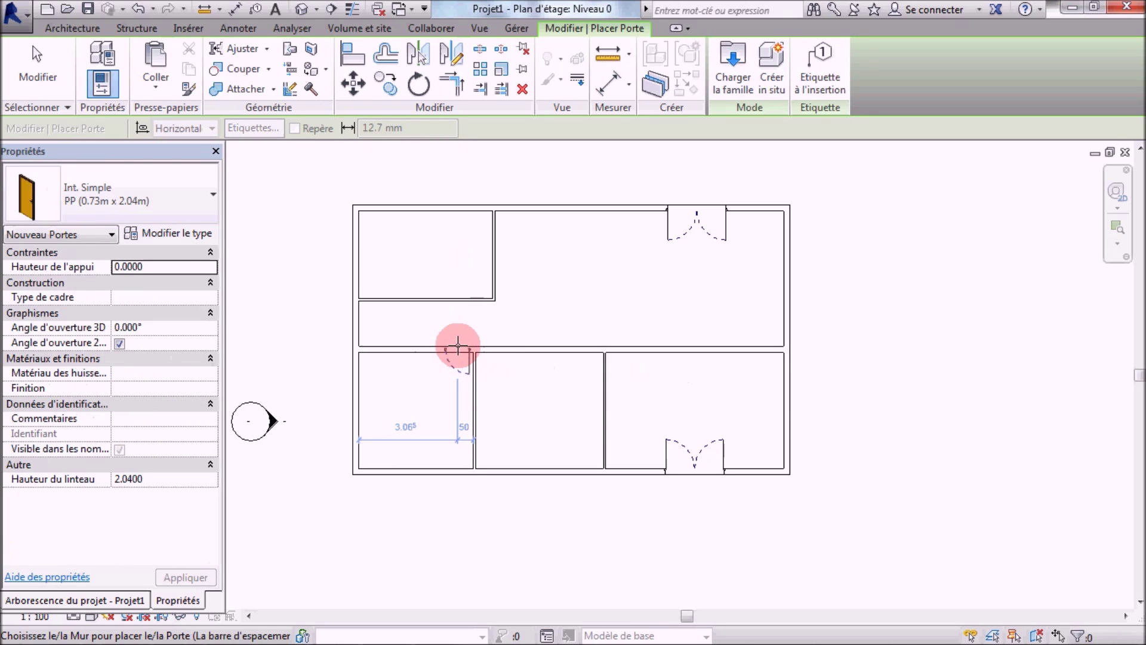
pyautogui.click(456, 345)
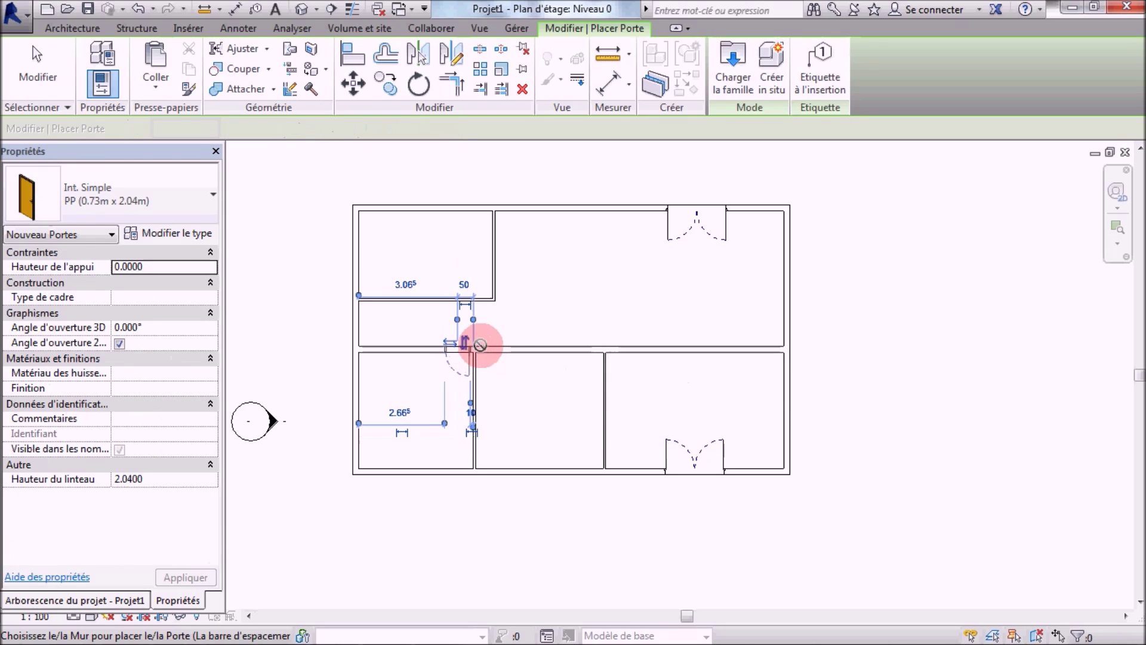
pyautogui.click(589, 345)
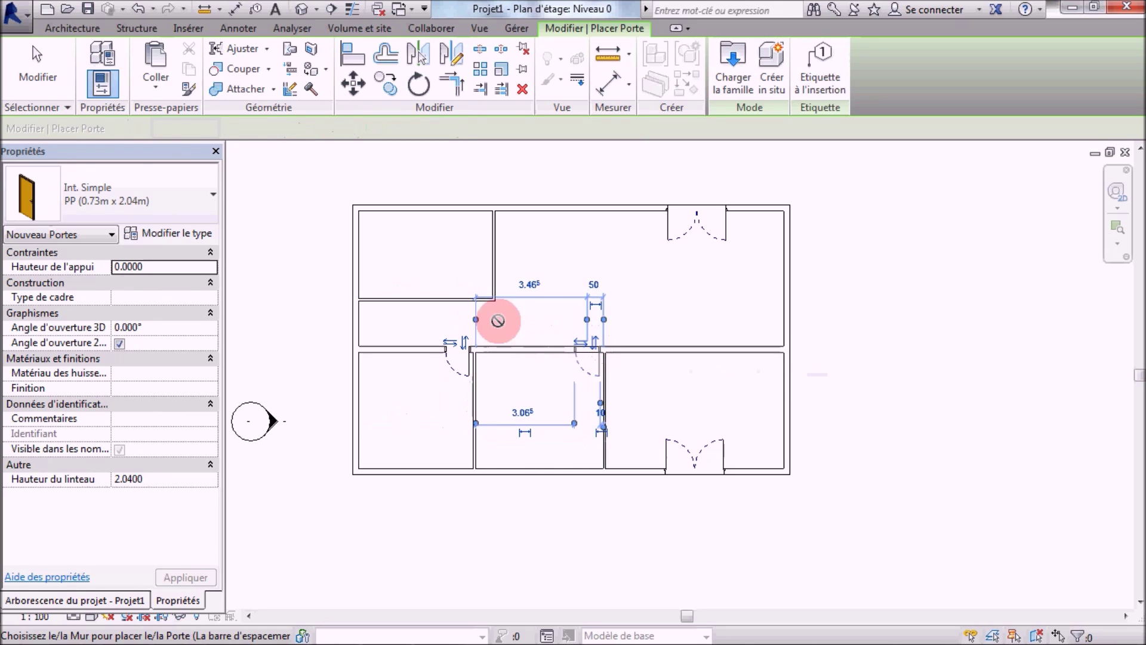
# Place matching interior doors in the corner room's lower partition, about 0.5 m from the left wall, and centred in the lower-right room's upper wall
pyautogui.click(376, 305)
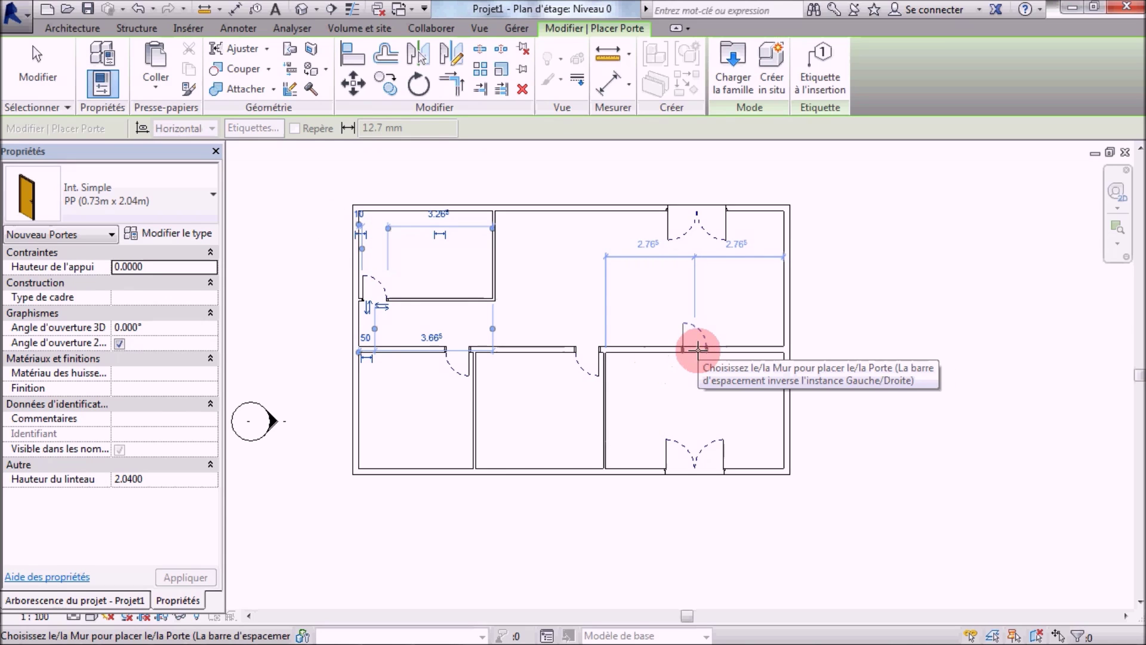
pyautogui.click(697, 348)
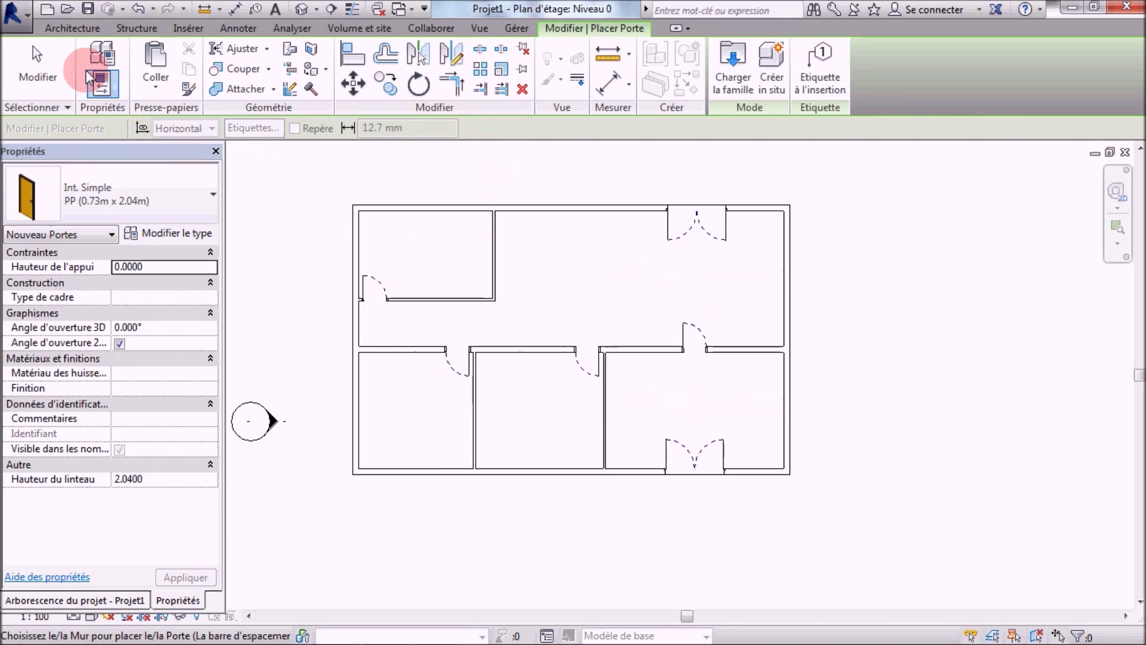
pyautogui.click(43, 70)
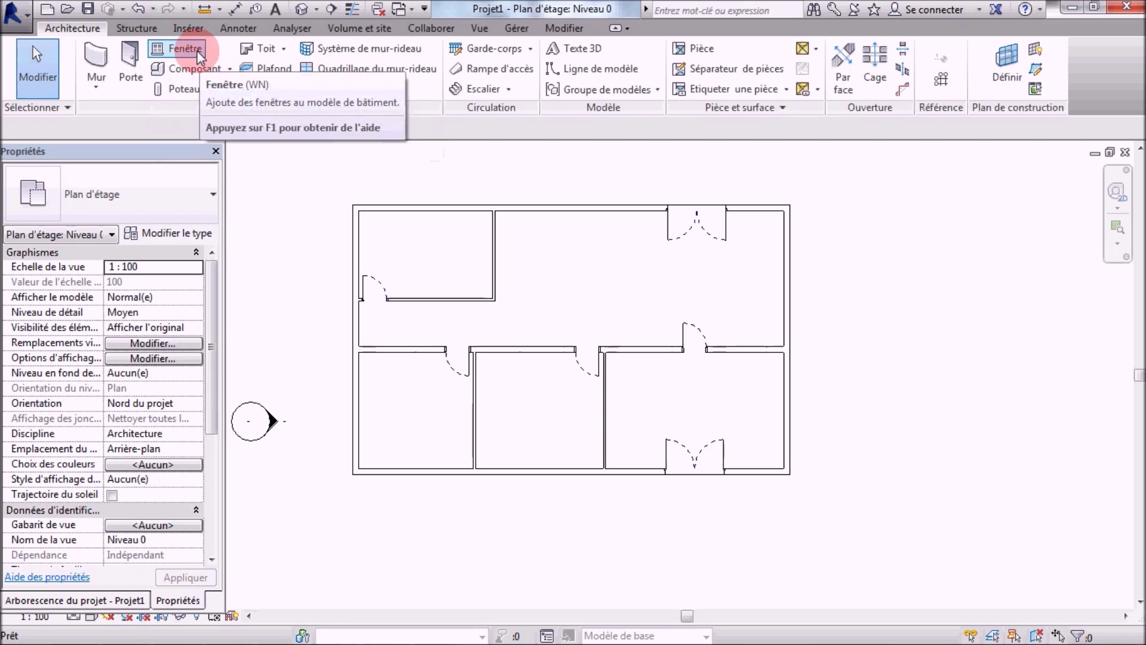
# Start placing windows and browse the window families in the Simples folder of the Fenêtres library without loading one
pyautogui.click(198, 54)
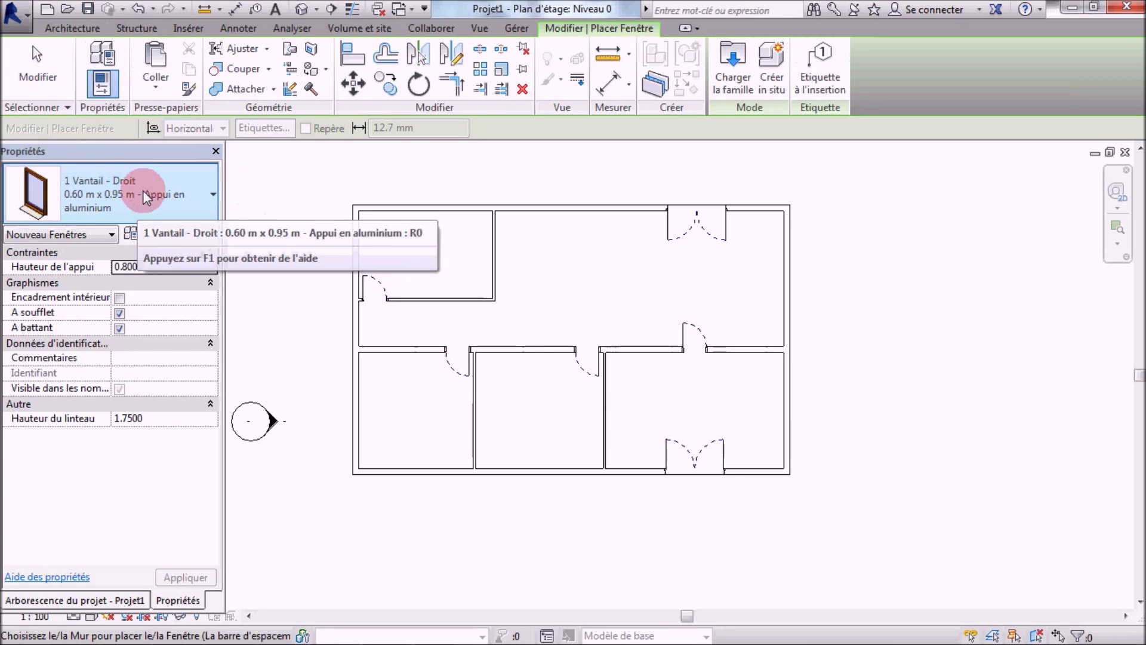
pyautogui.click(726, 66)
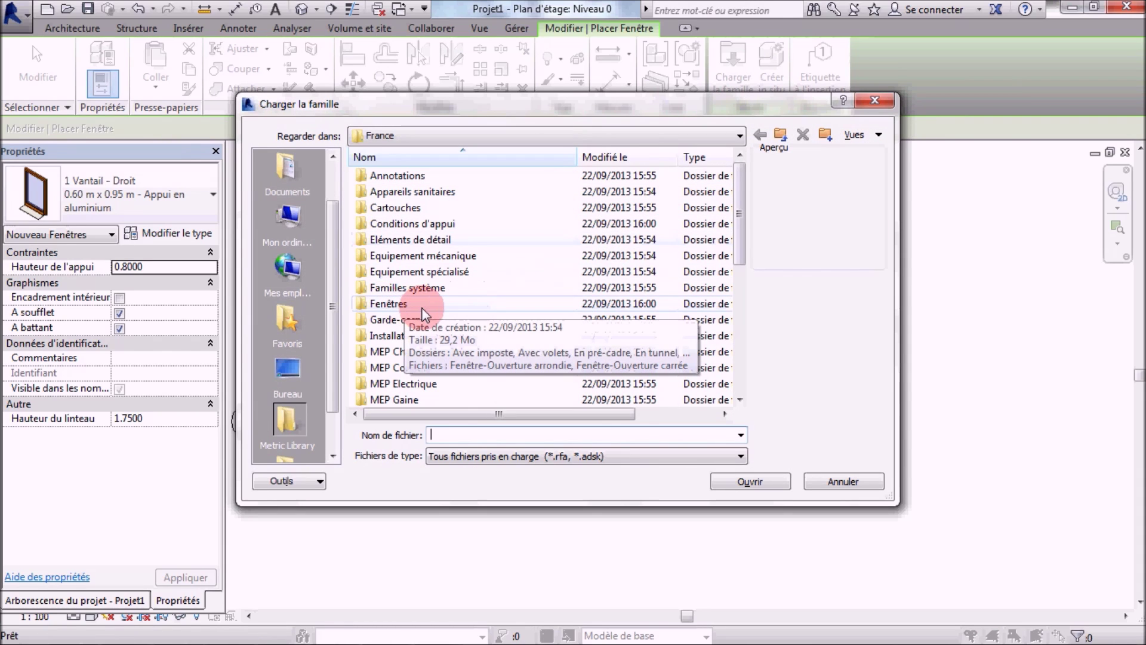
pyautogui.doubleClick(389, 303)
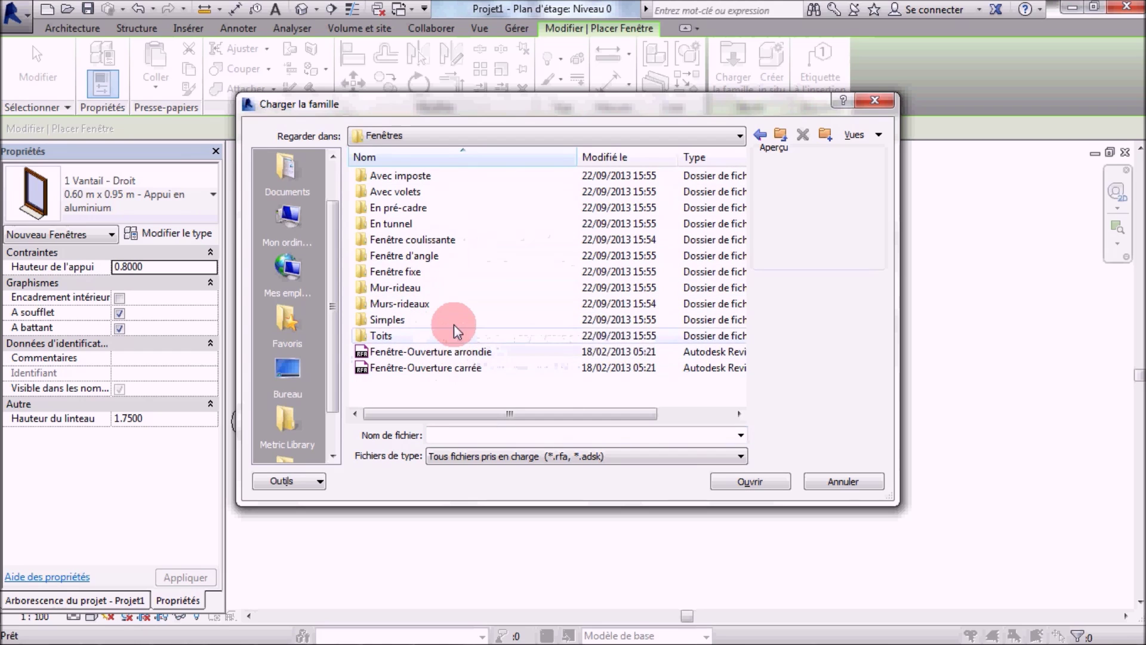
pyautogui.doubleClick(413, 324)
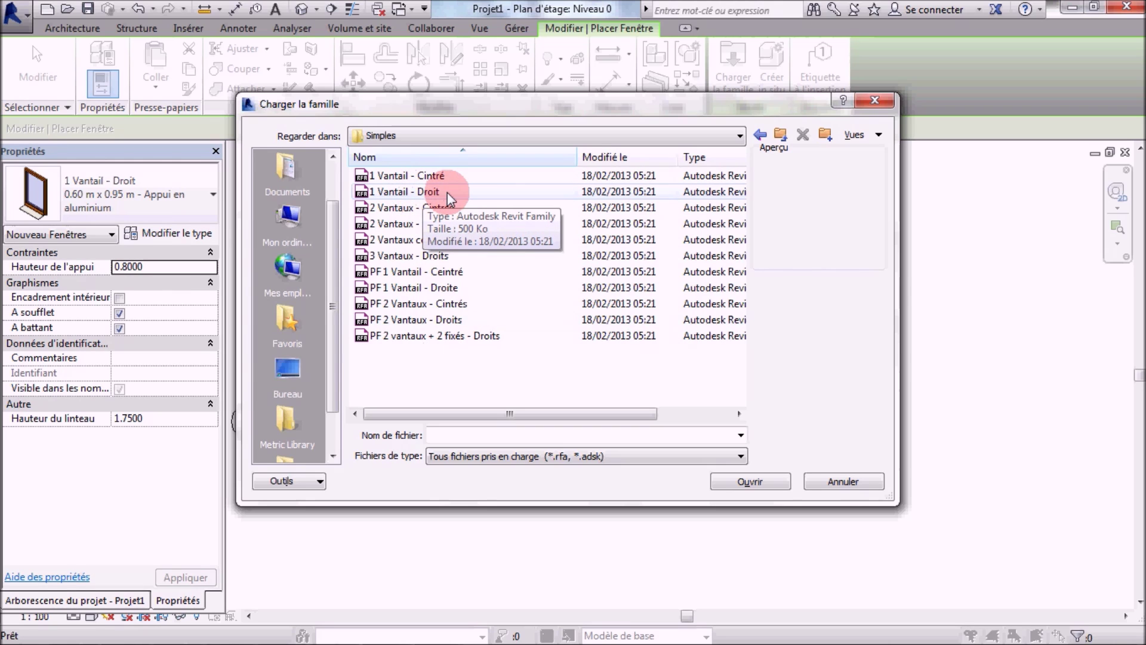
pyautogui.click(866, 100)
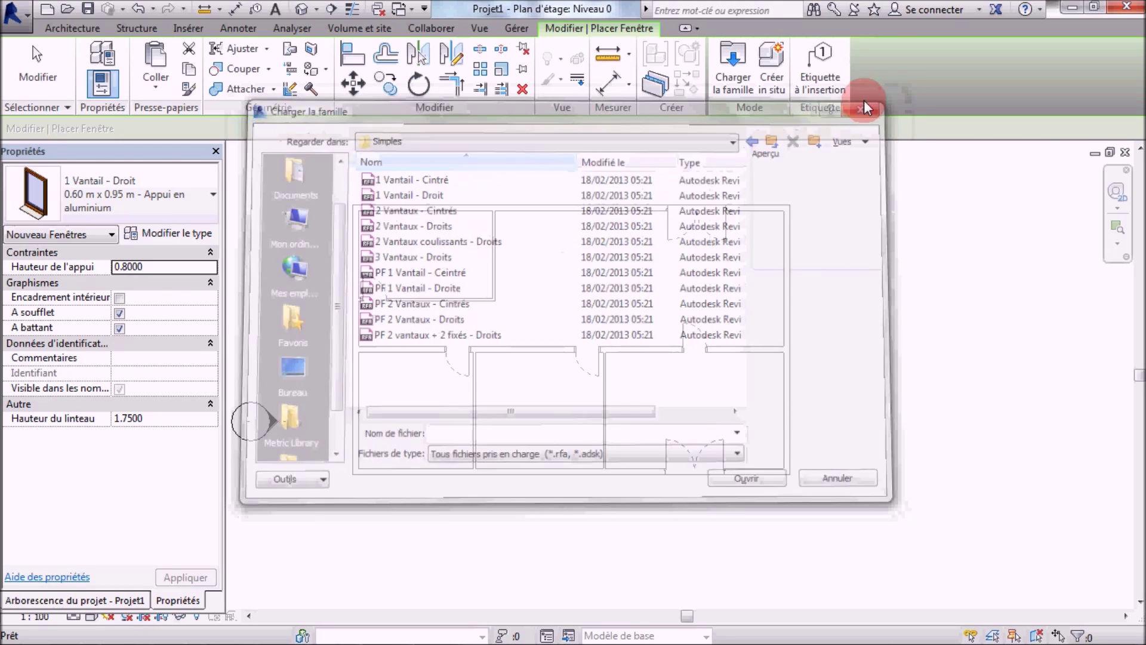
# Place 1 Vantail - Droit 0.60 m x 0.95 m windows centred in both right-hand rooms' right exterior walls, and two in the large room's upper wall
pyautogui.click(120, 196)
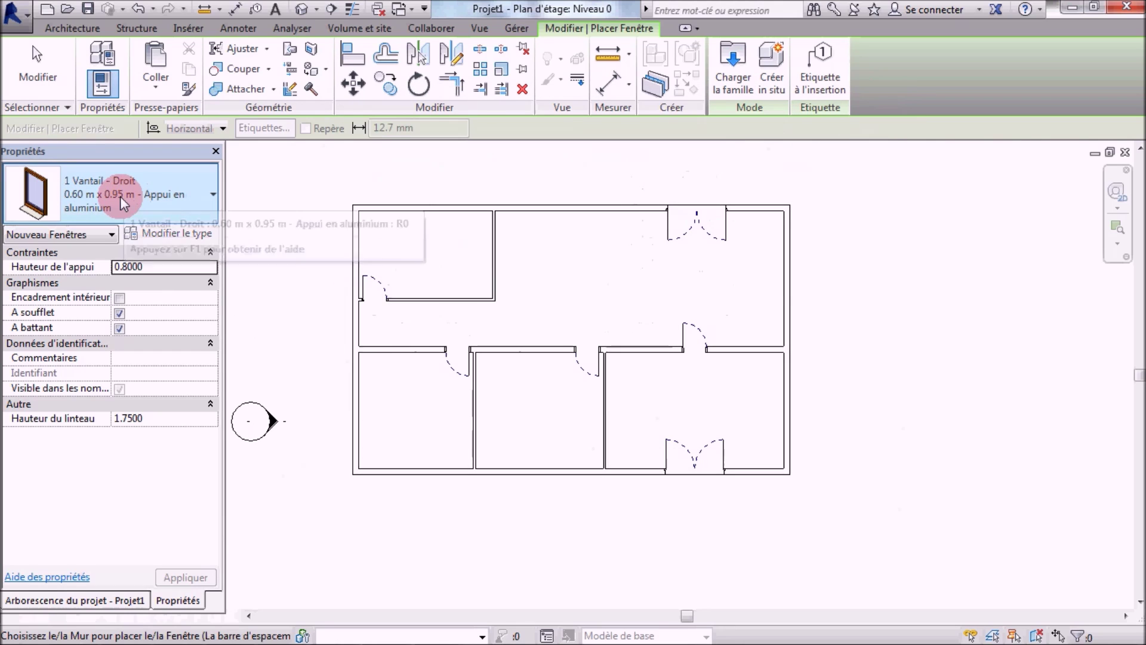
pyautogui.click(136, 269)
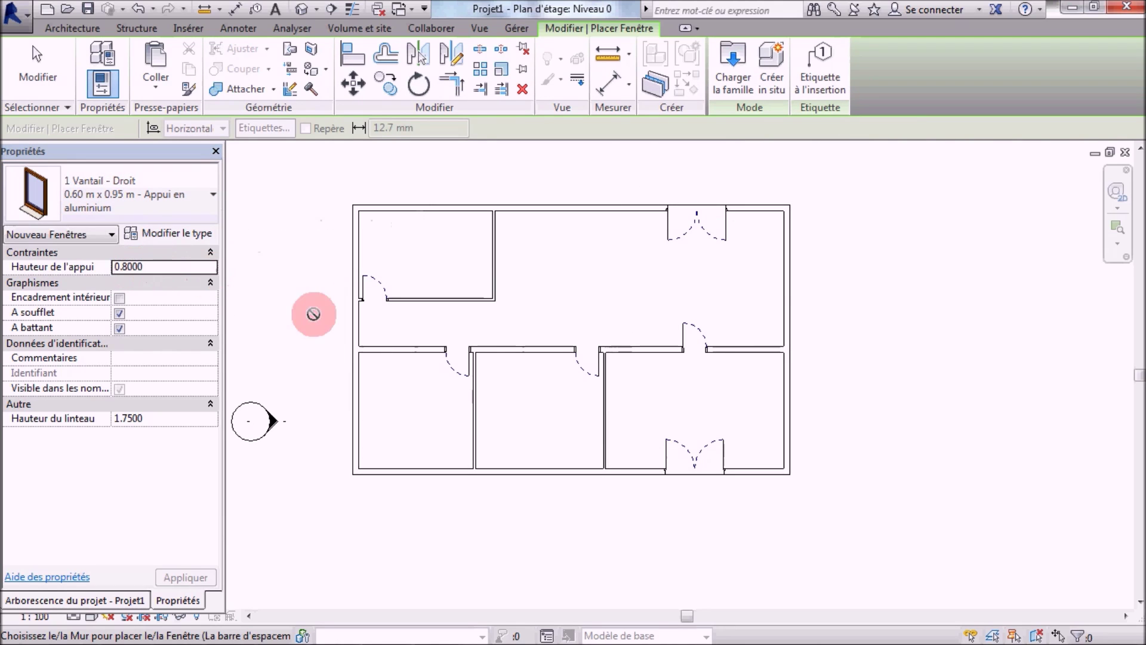
pyautogui.click(792, 408)
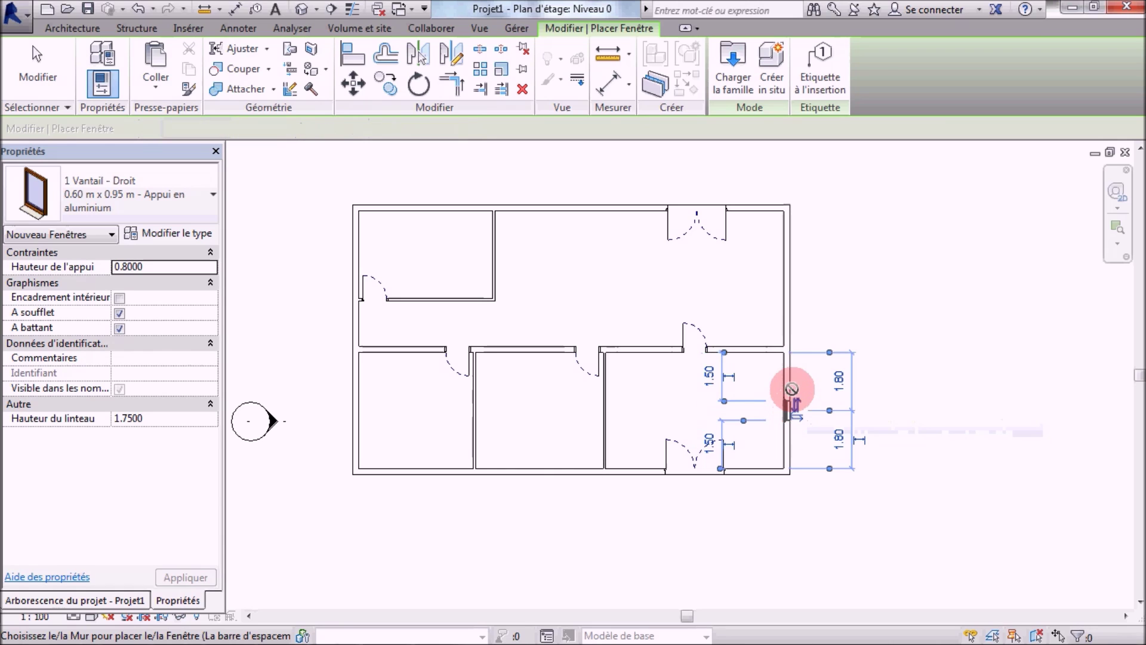
pyautogui.click(791, 279)
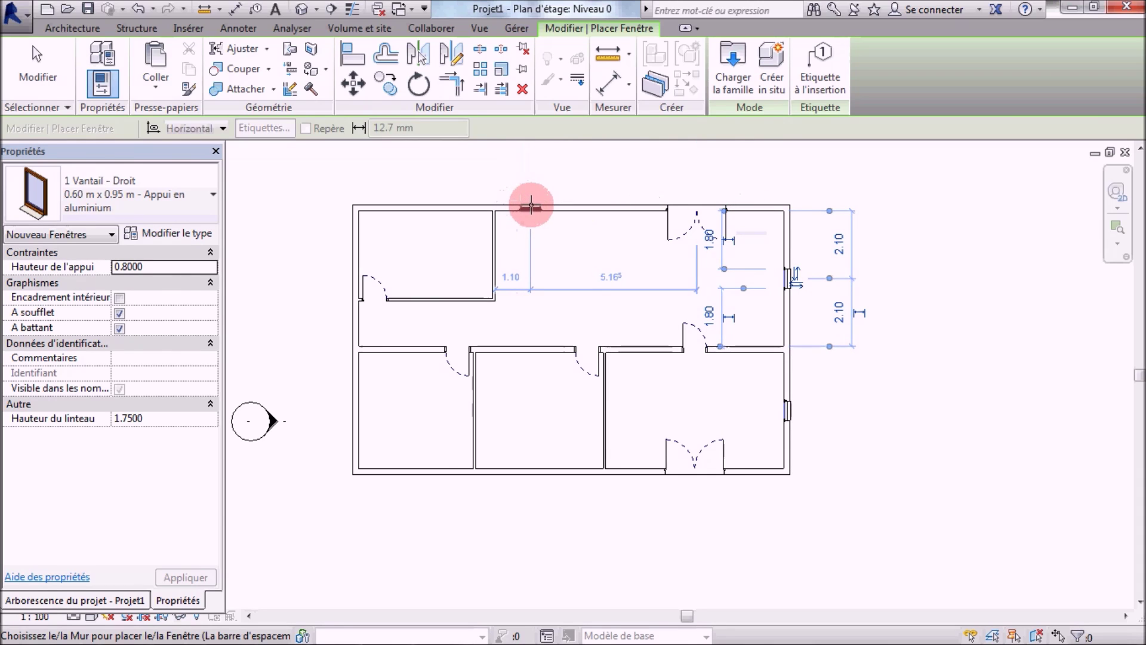
pyautogui.click(531, 207)
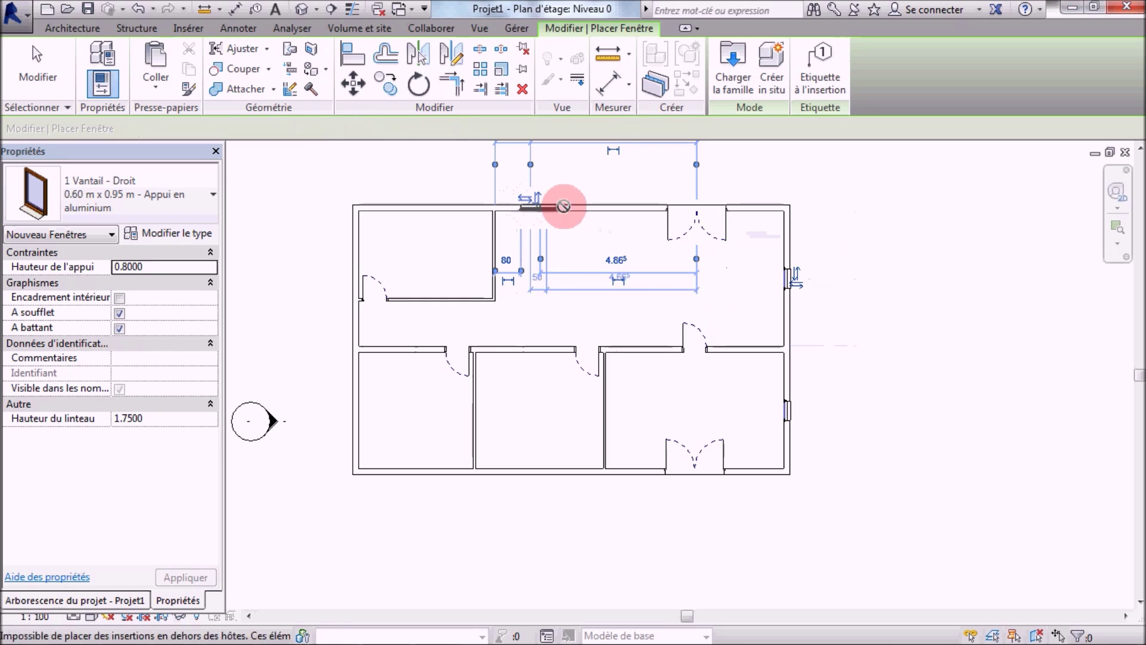
pyautogui.click(623, 208)
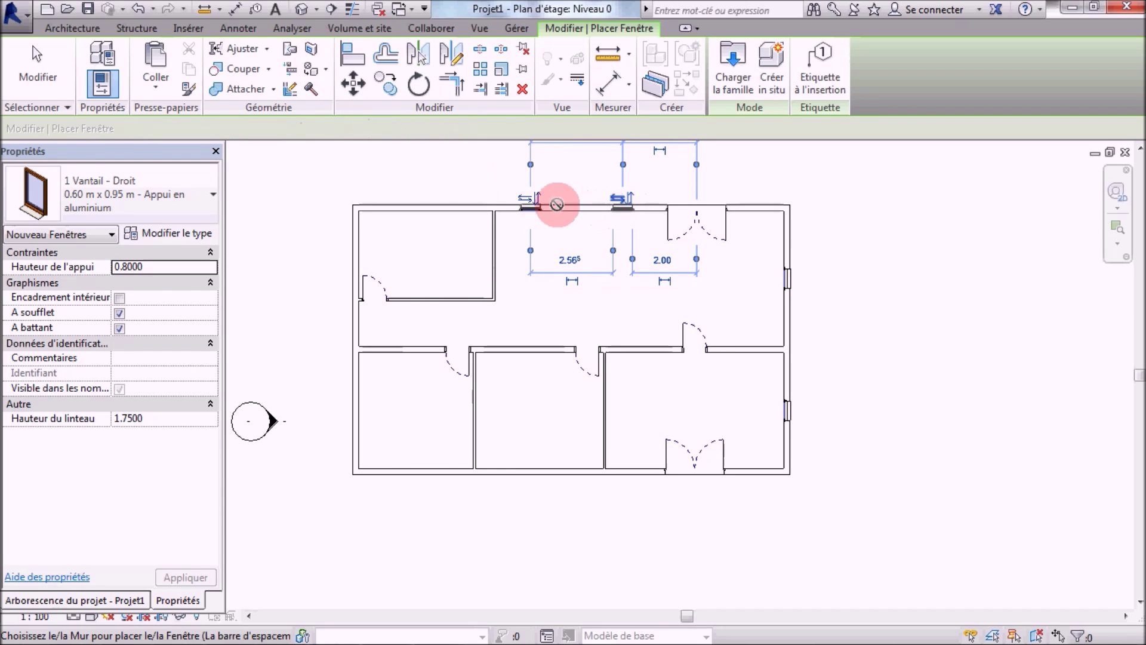
# Place matching windows centred in the corner room's upper wall, the passage's left wall, the lower-left room's two exterior walls and the lower-middle room's exterior wall
pyautogui.click(425, 206)
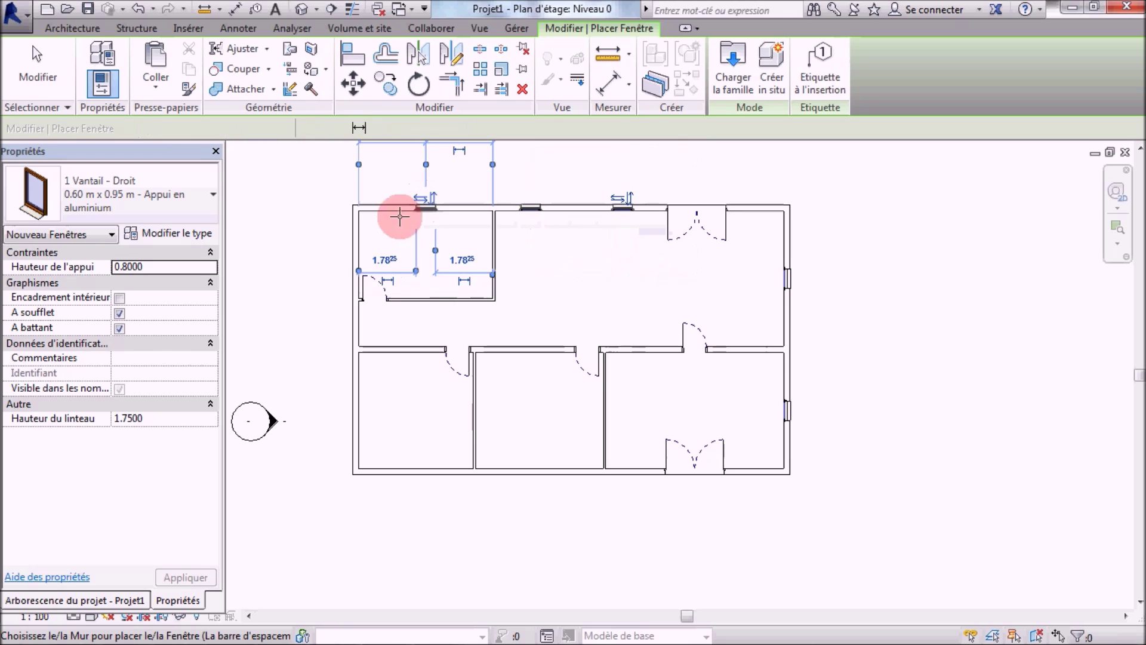
pyautogui.click(352, 323)
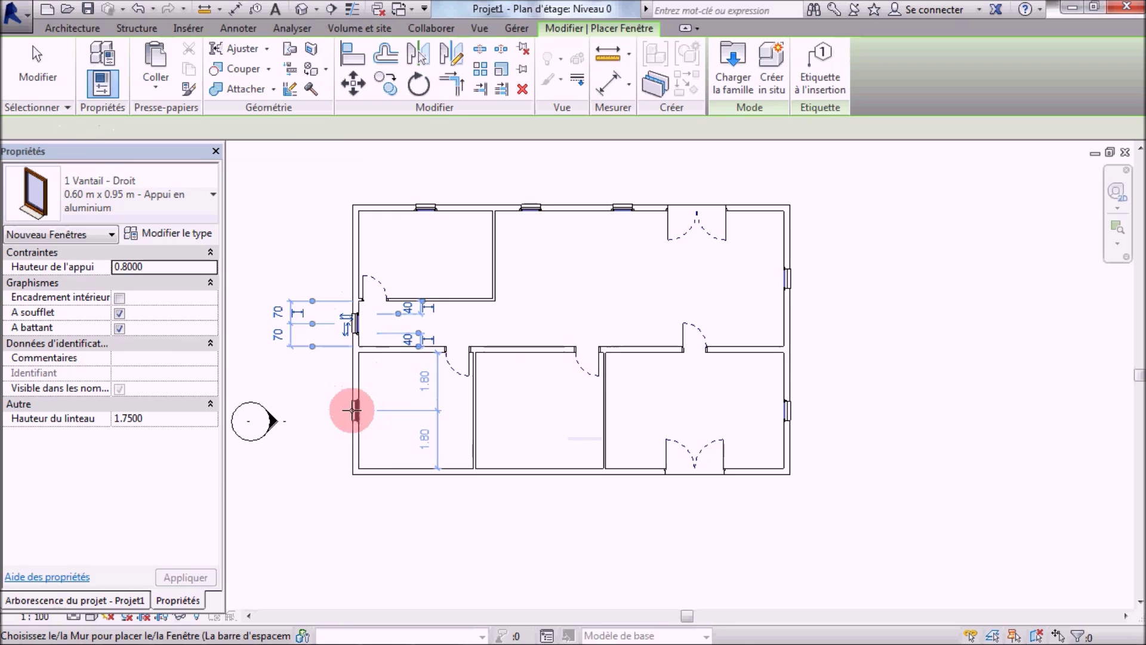
pyautogui.click(353, 409)
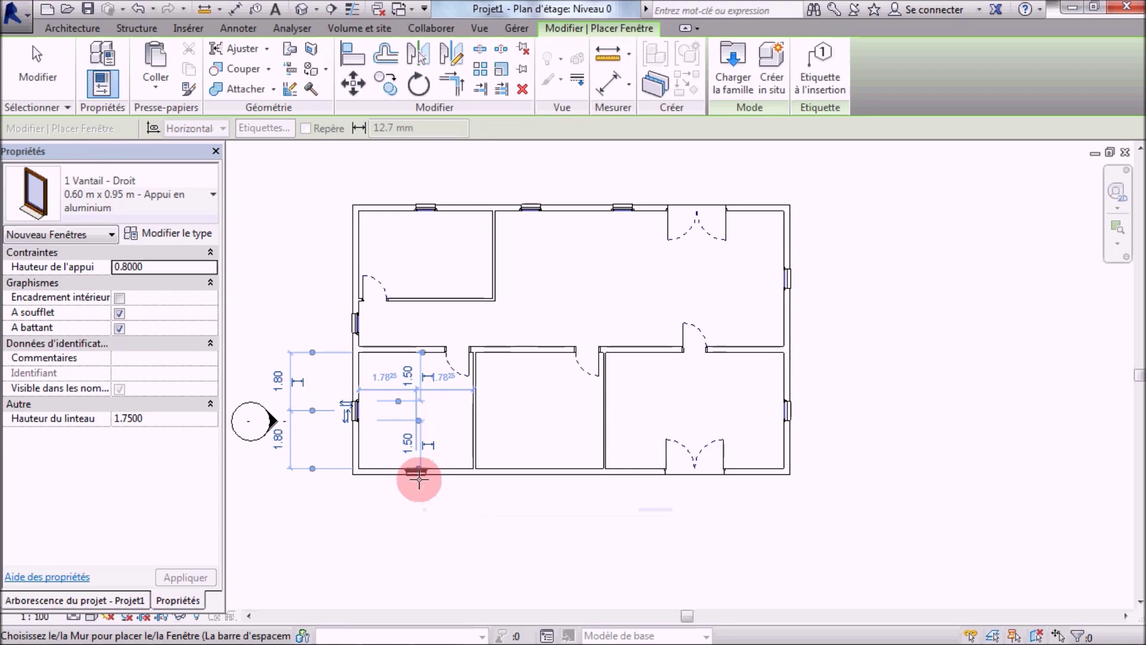
pyautogui.click(418, 476)
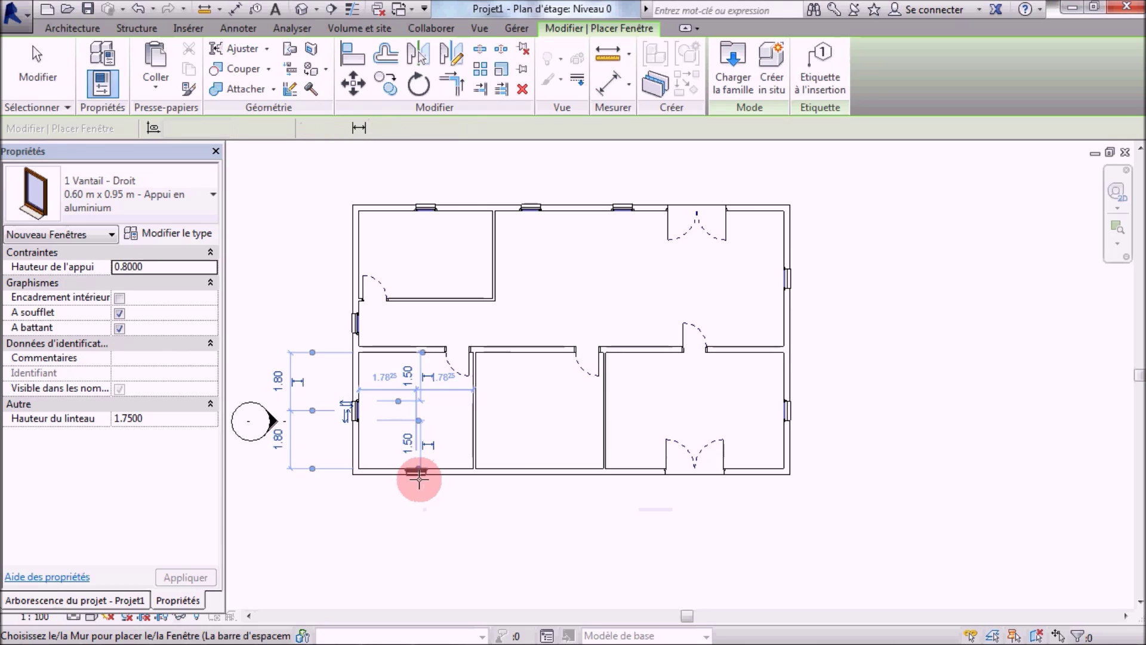
pyautogui.click(537, 476)
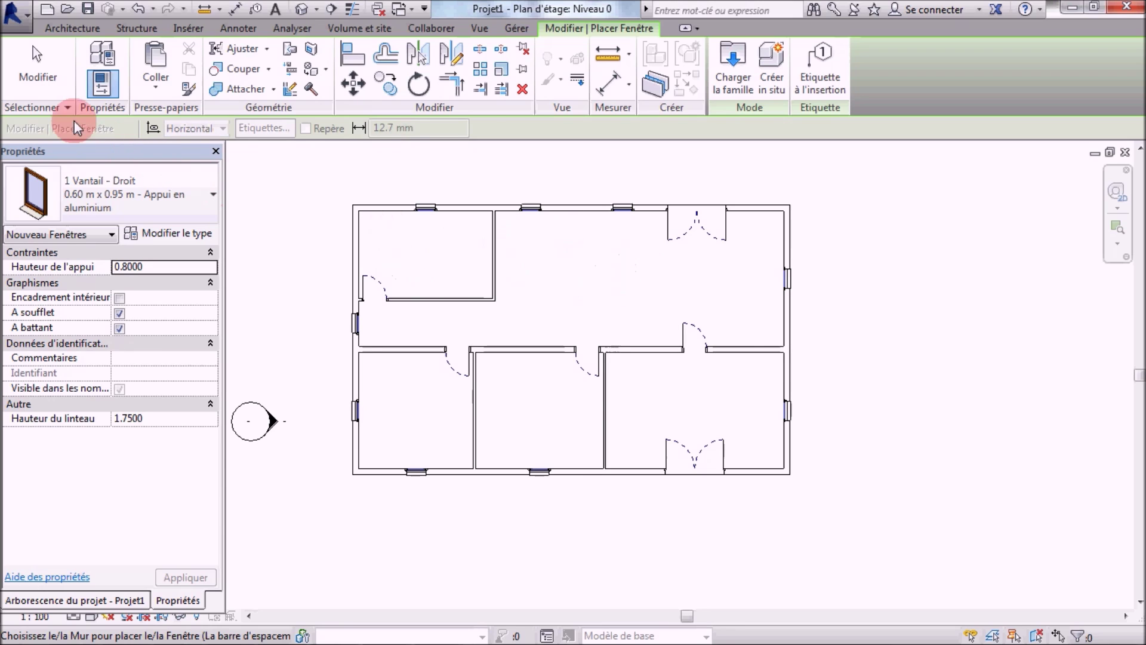
pyautogui.click(57, 77)
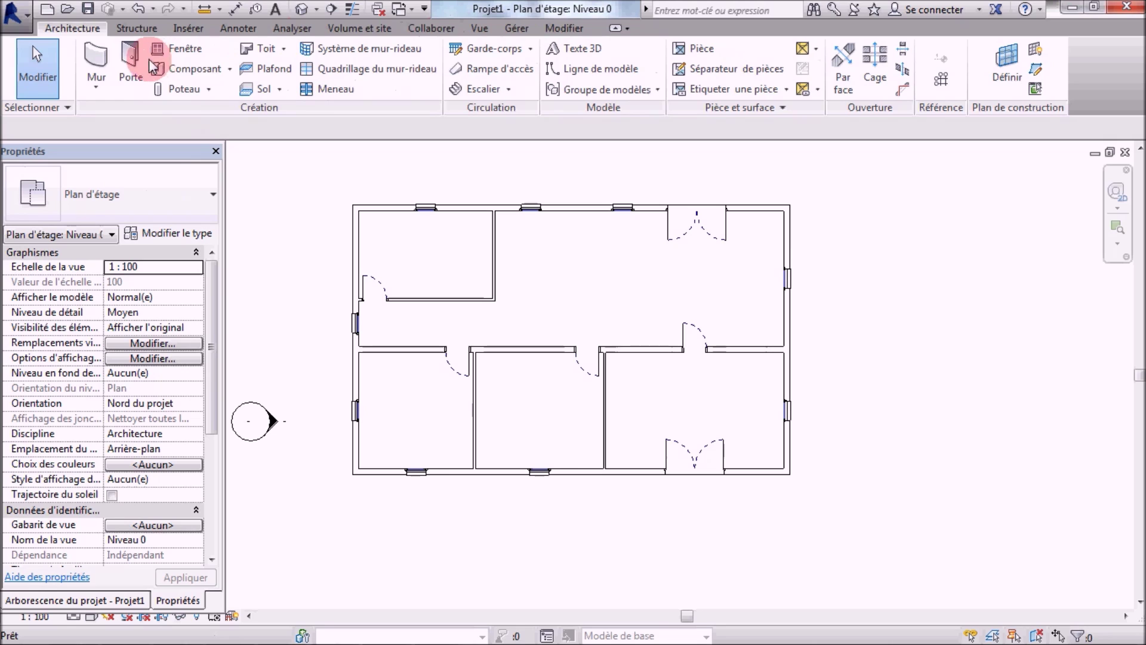
# Create a Plafond 600 mm x 1200 mm ceiling on Niveau 0 with a rectangular boundary along the exterior walls' inner faces
pyautogui.click(267, 69)
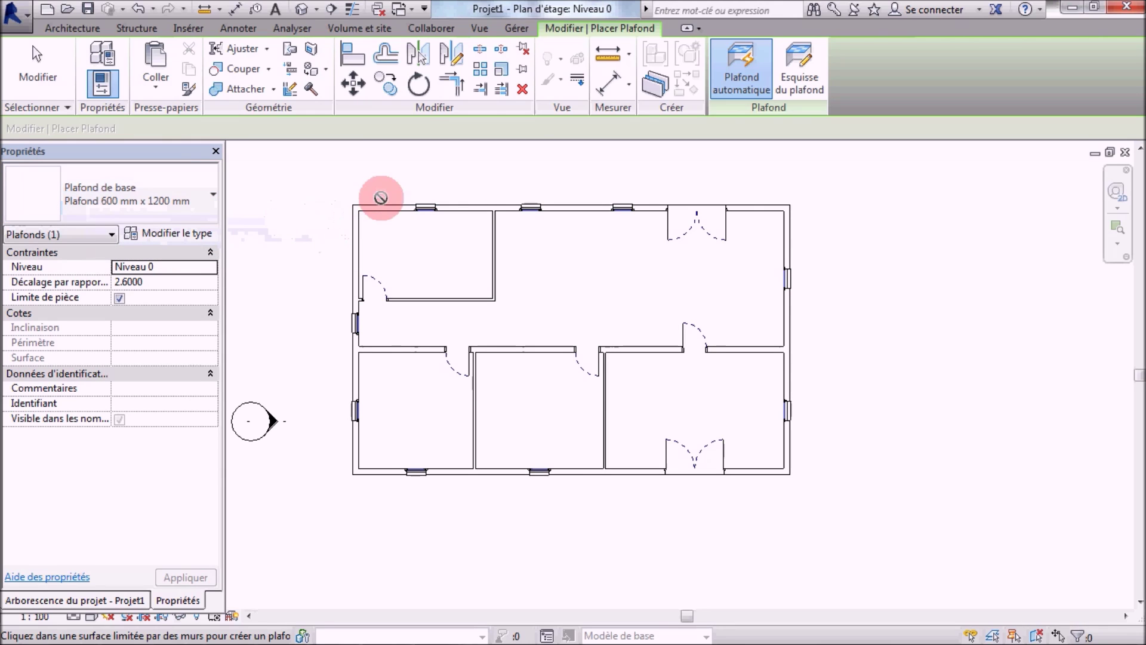
pyautogui.click(800, 65)
pyautogui.click(489, 167)
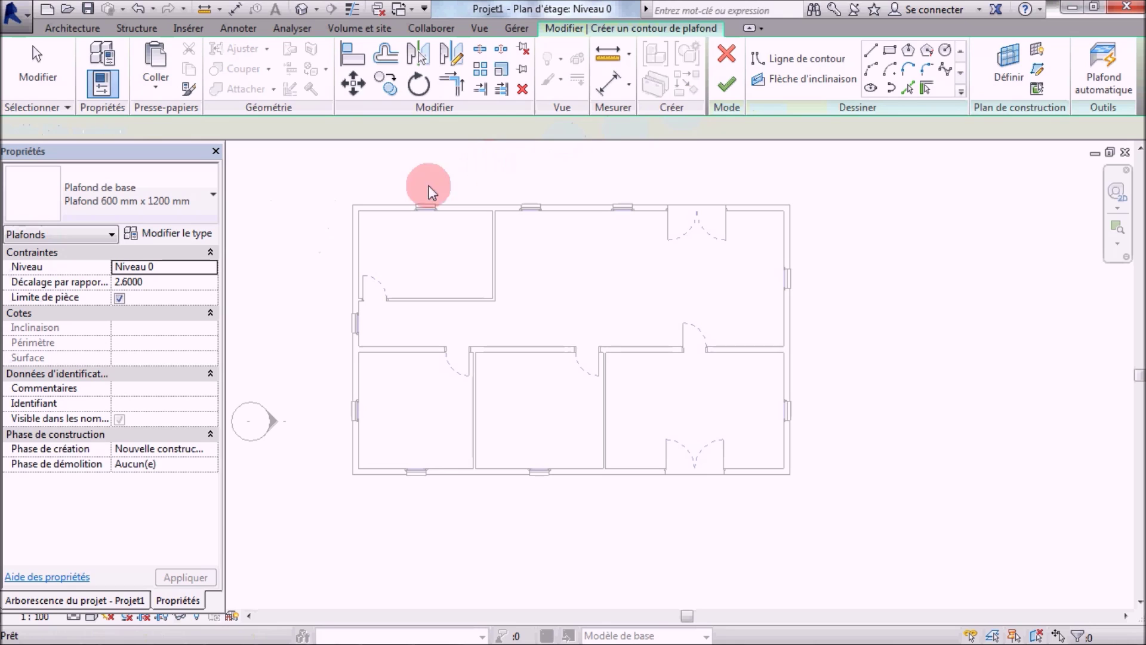
pyautogui.click(359, 210)
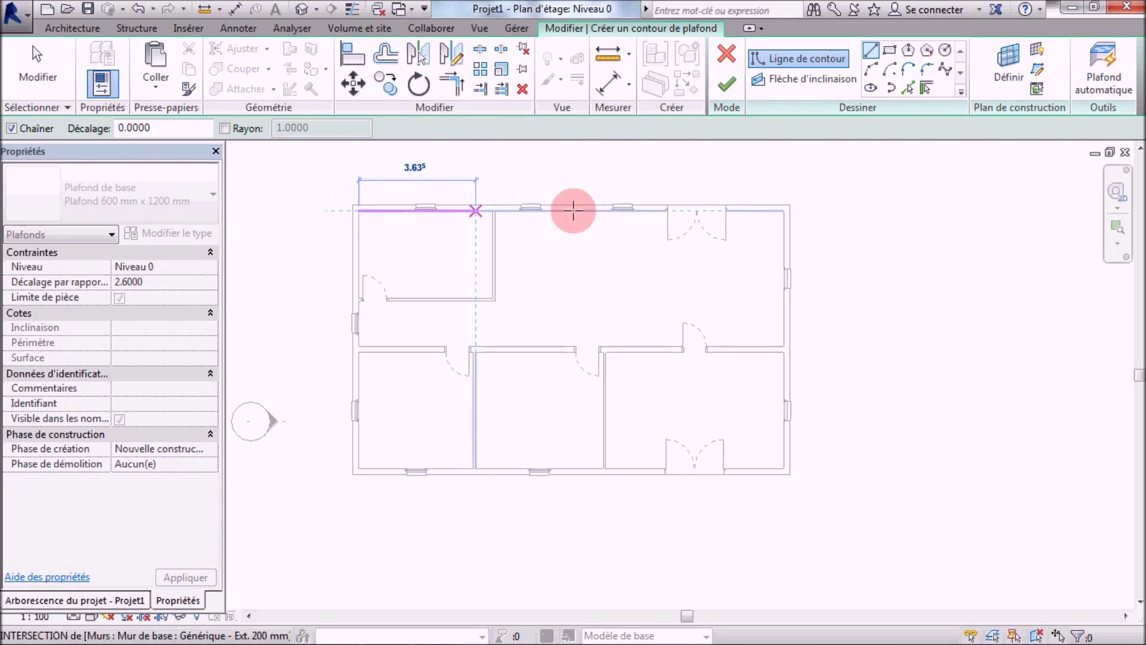
pyautogui.click(783, 210)
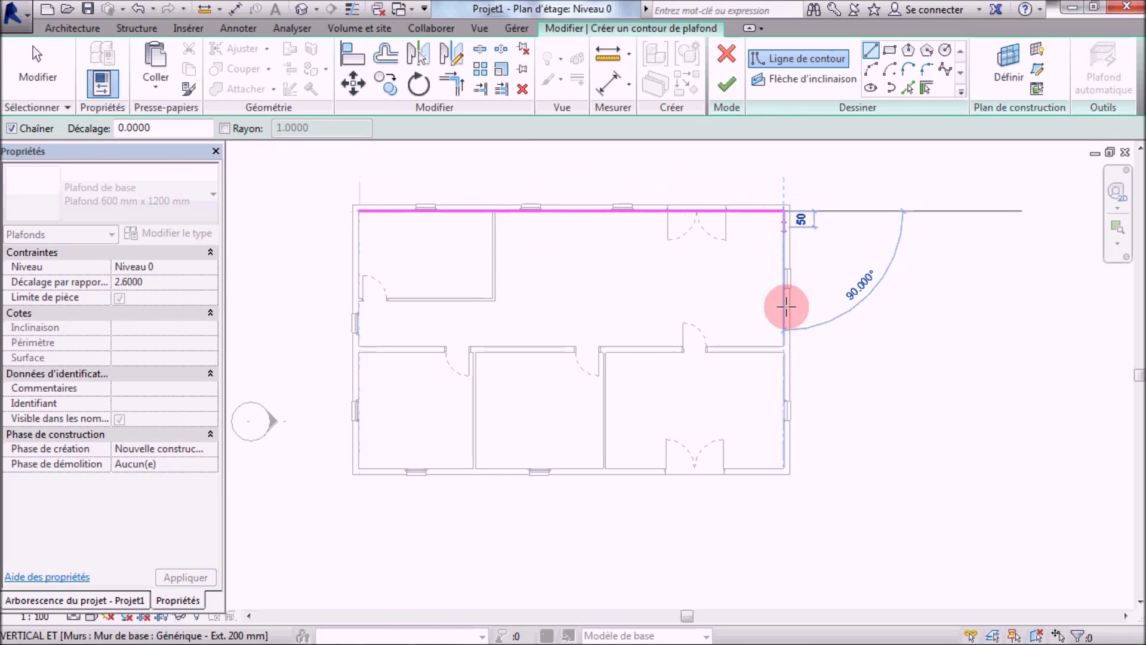
pyautogui.click(783, 468)
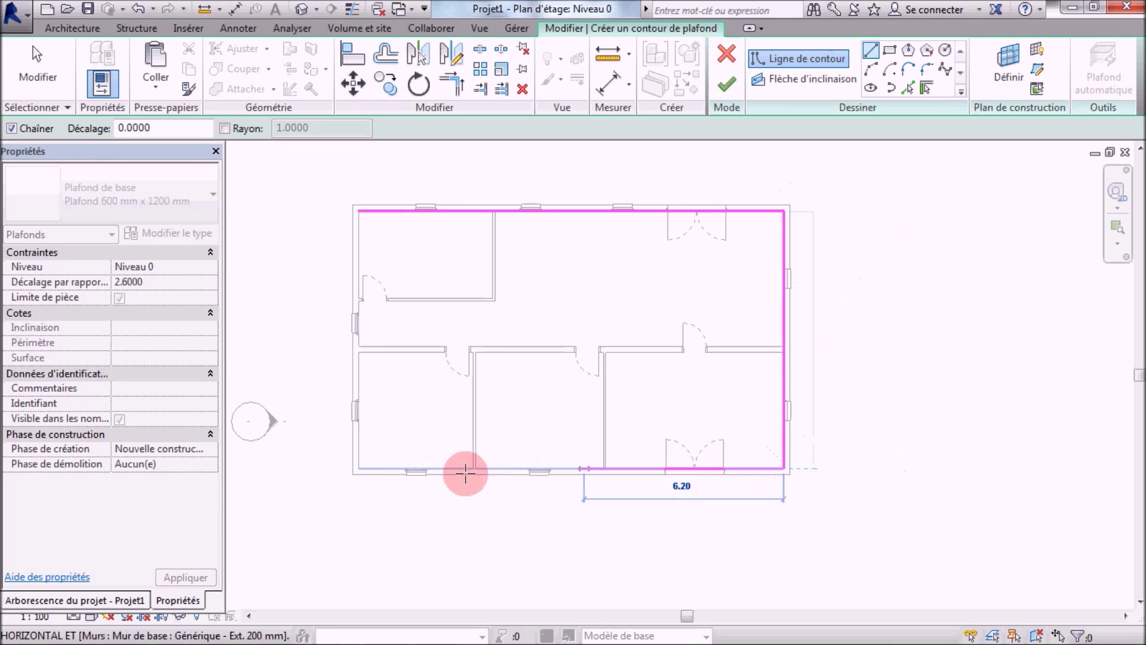
pyautogui.click(359, 468)
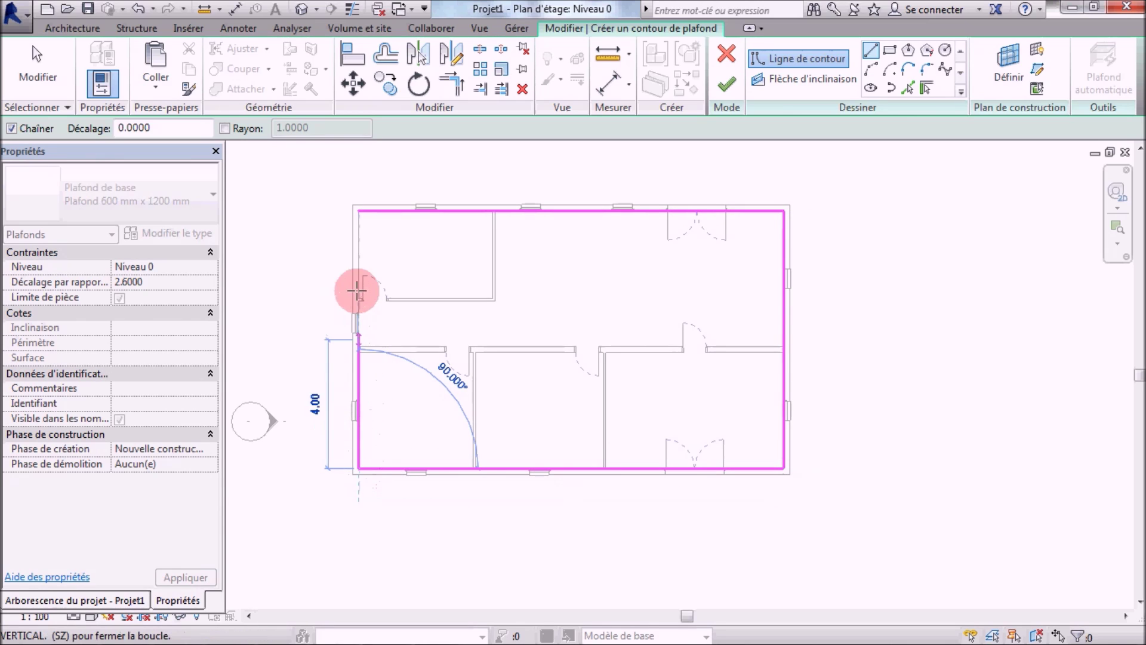
pyautogui.click(359, 210)
pyautogui.click(727, 85)
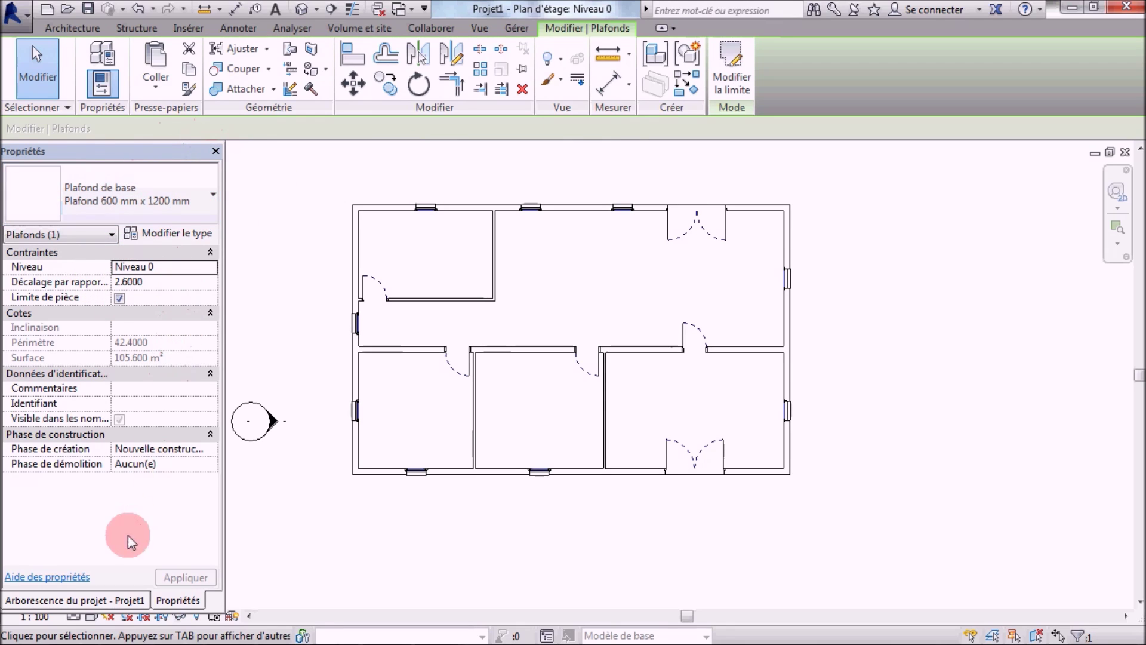
# Open the Niveau 1 floor plan and check the extent of the ceiling there
pyautogui.click(88, 600)
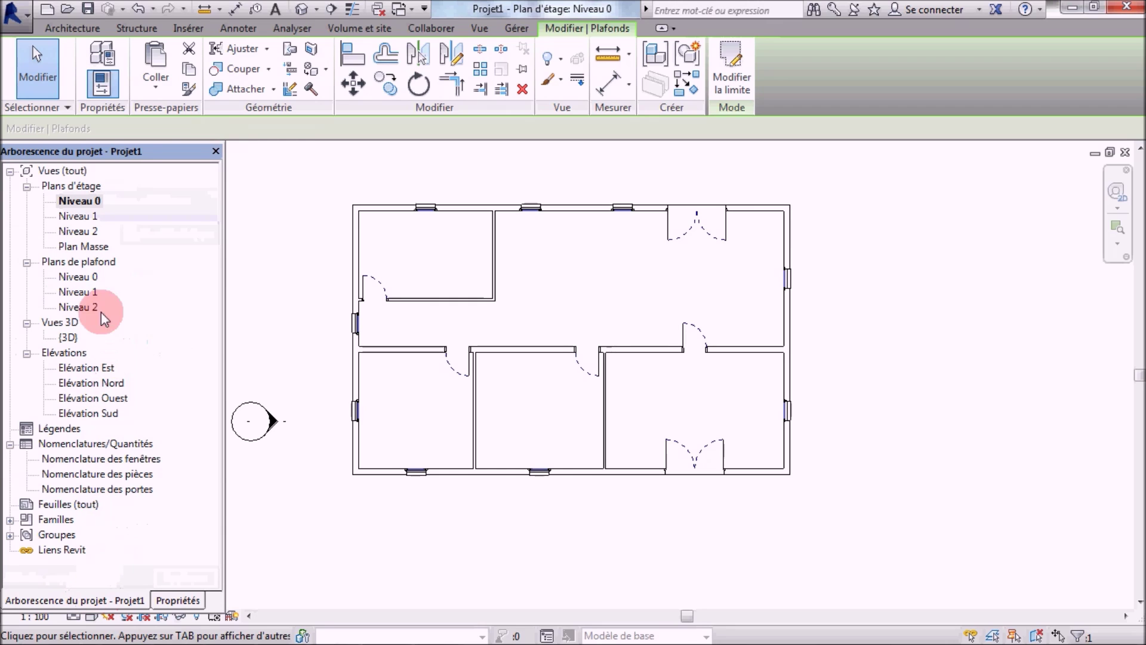
pyautogui.doubleClick(81, 218)
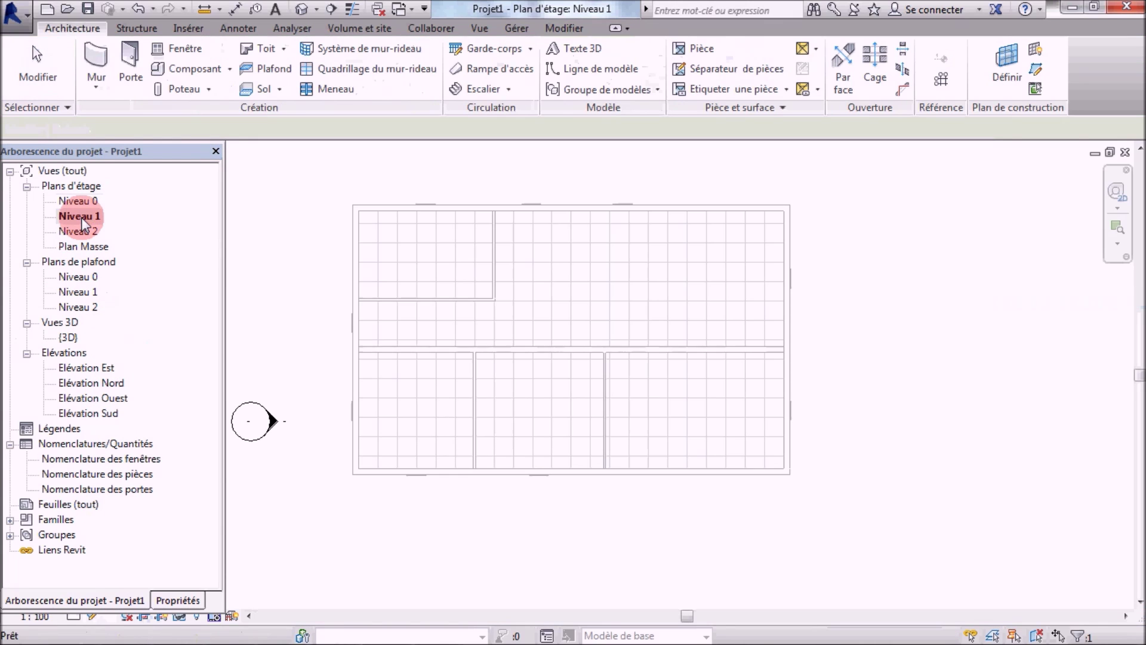
pyautogui.click(348, 256)
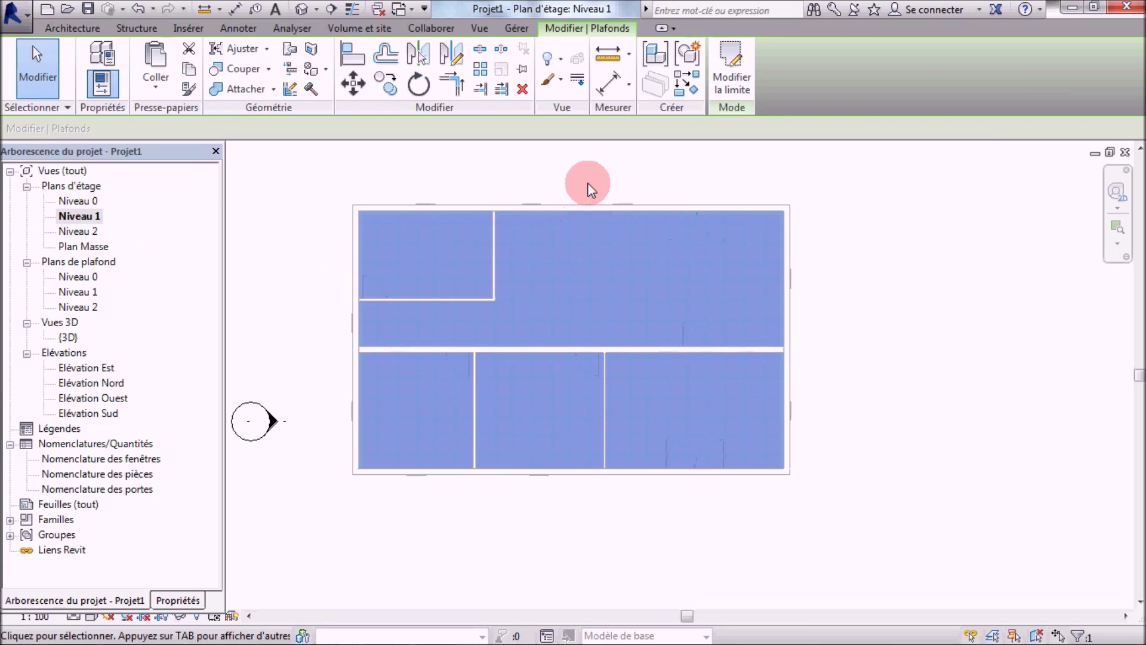
pyautogui.click(587, 182)
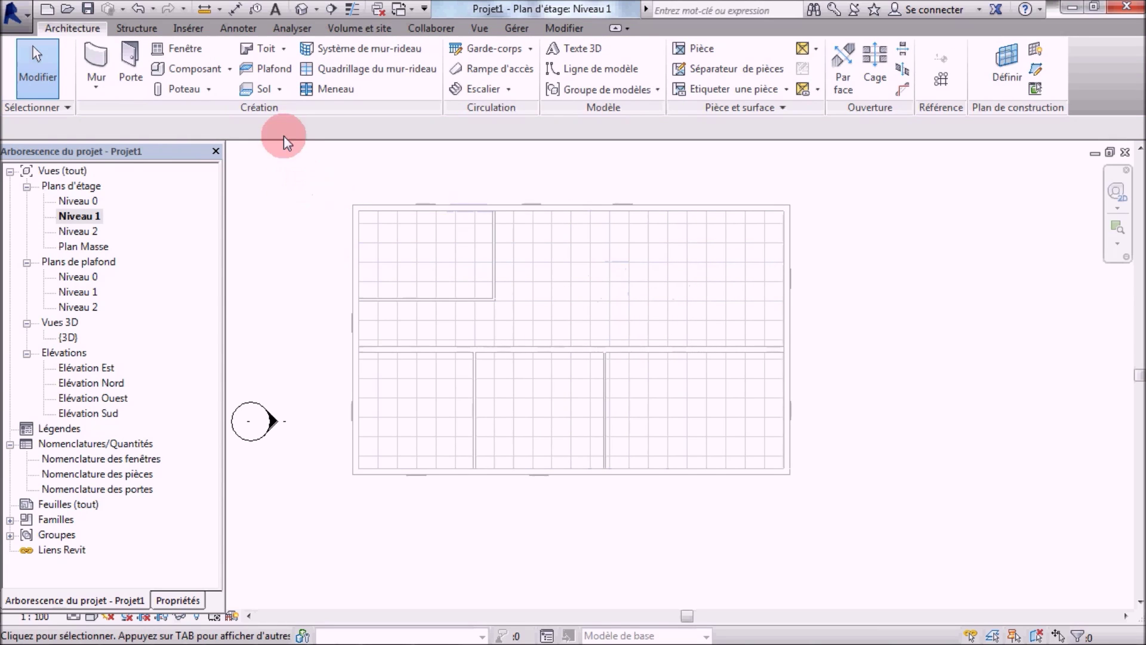
# Start a Plancher floor on Niveau 1 and switch its boundary drawing from picked walls to straight lines
pyautogui.click(280, 89)
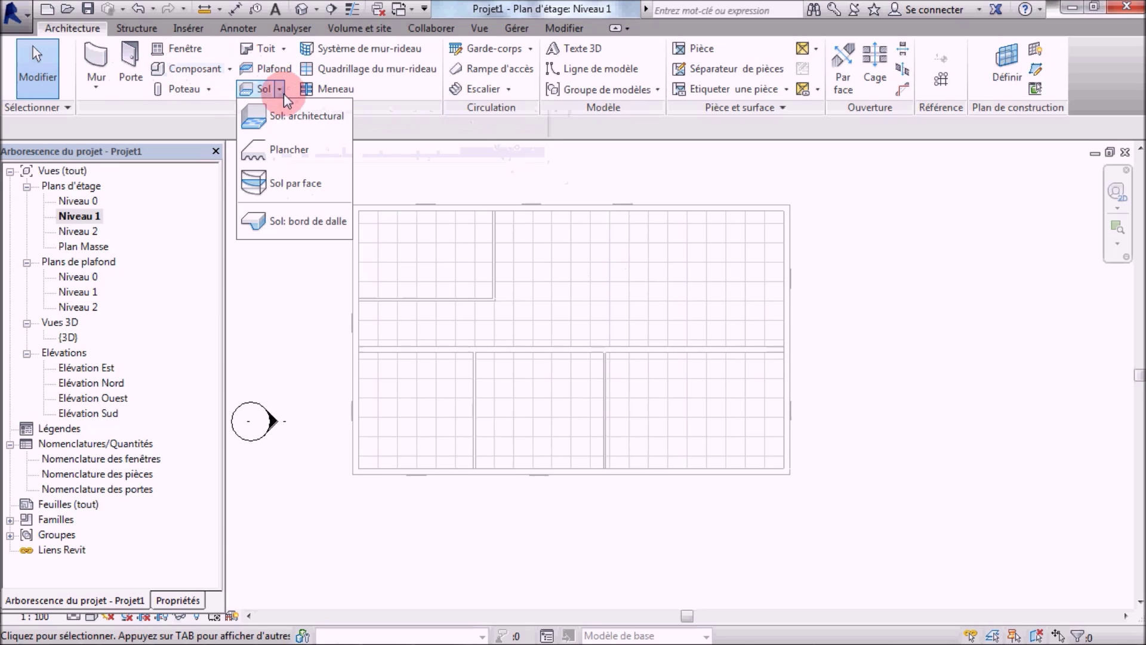
pyautogui.click(284, 150)
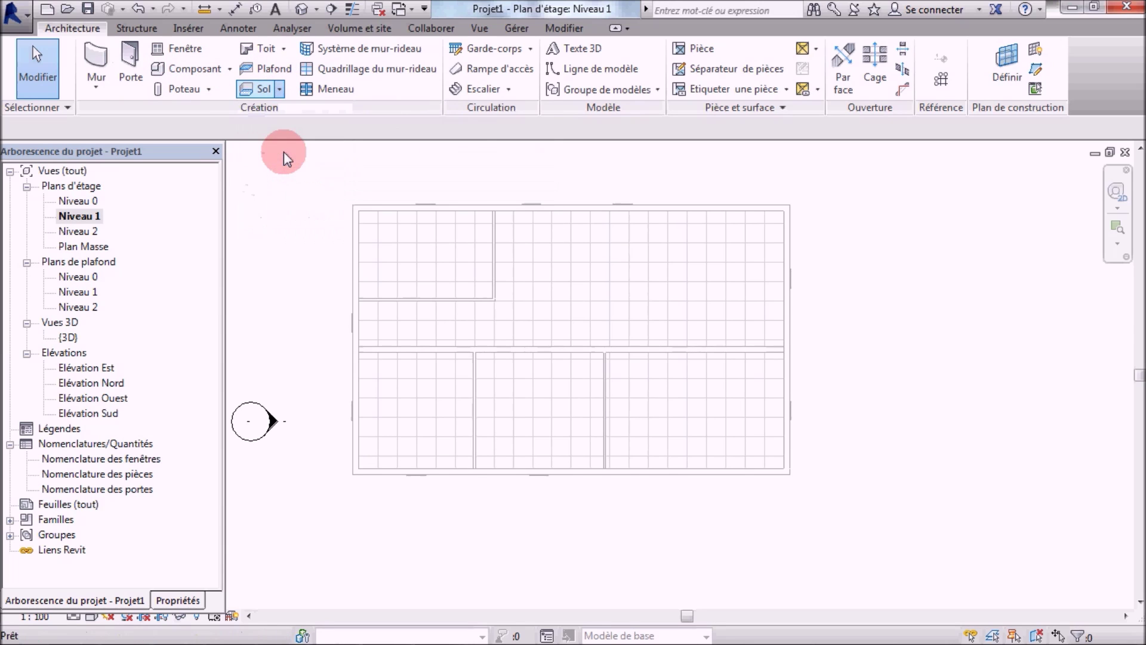
pyautogui.click(360, 213)
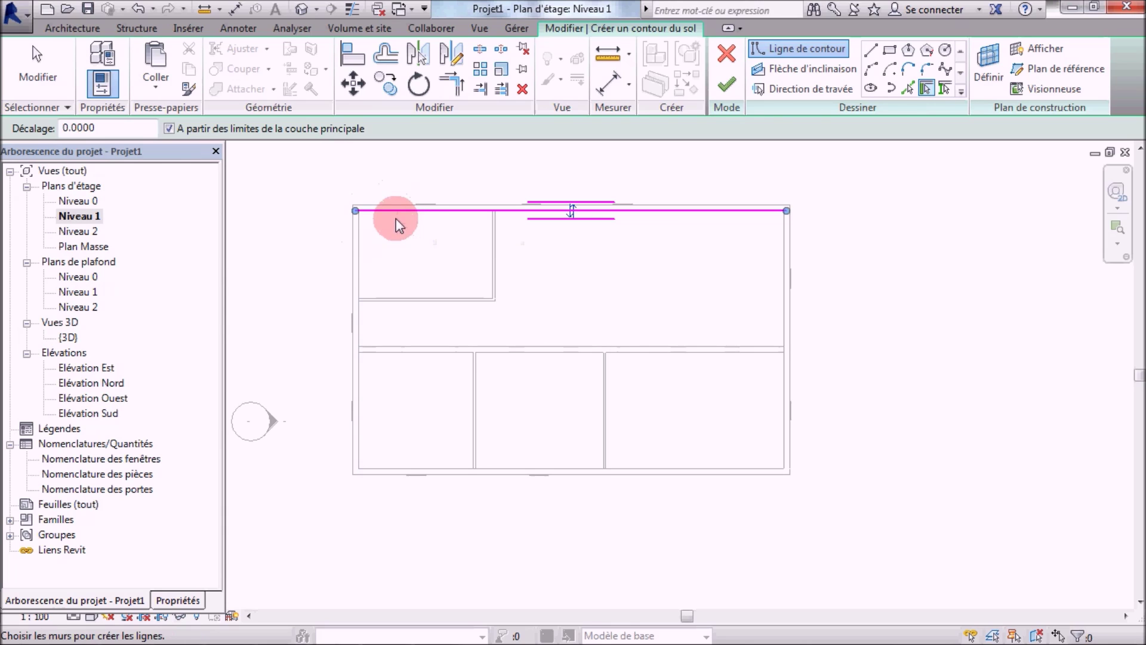
pyautogui.hotkey('ctrl', 'z')
pyautogui.click(800, 49)
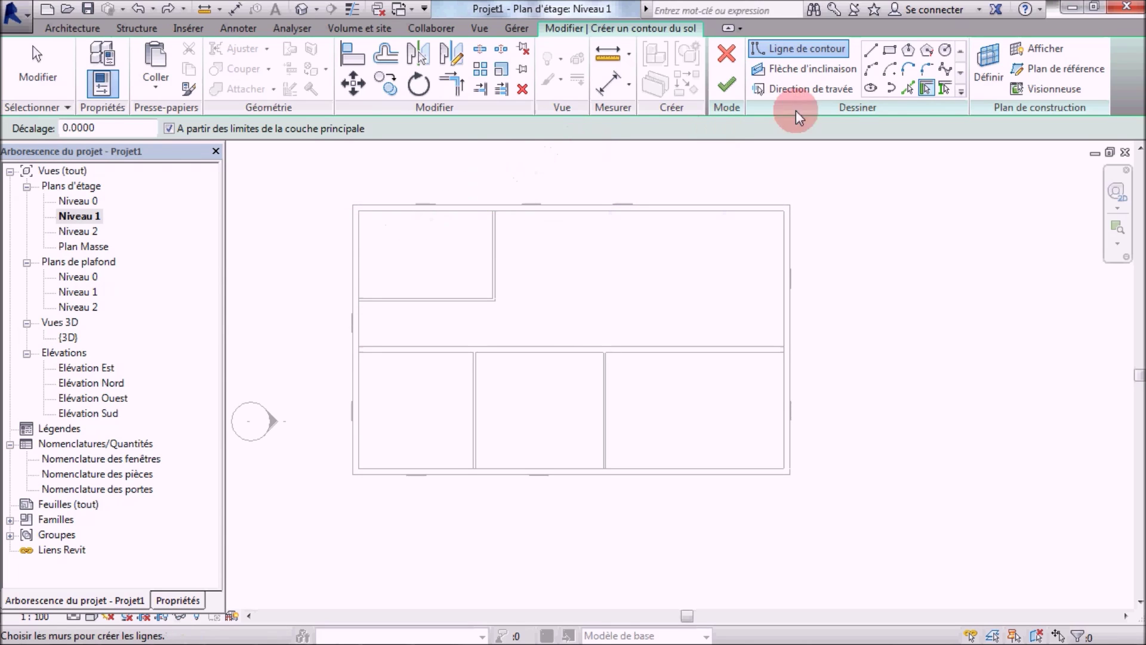
pyautogui.click(870, 52)
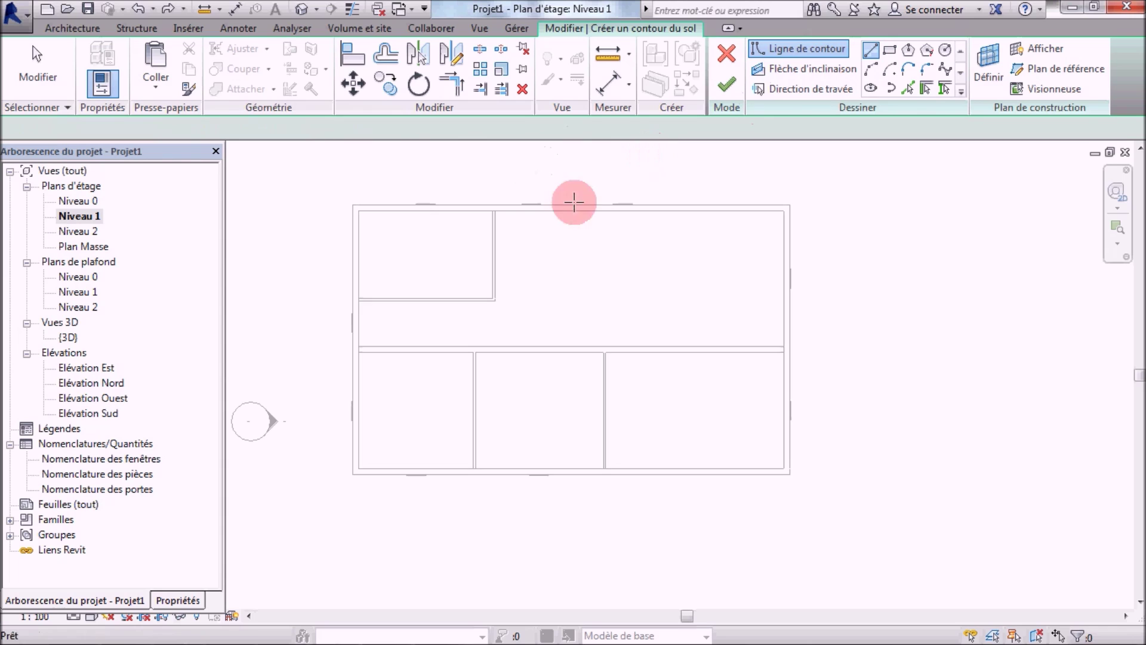
# Sketch the closed L-shaped floor boundary along the large upper room's inner wall faces, following the corner room's partitions
pyautogui.click(363, 344)
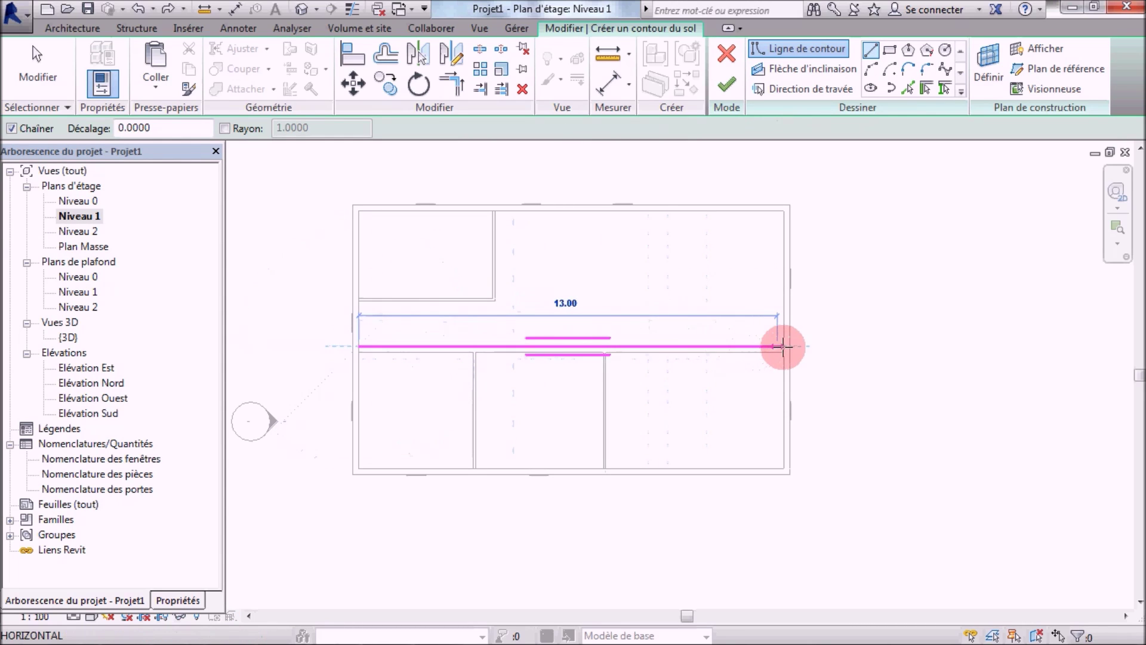
pyautogui.click(786, 347)
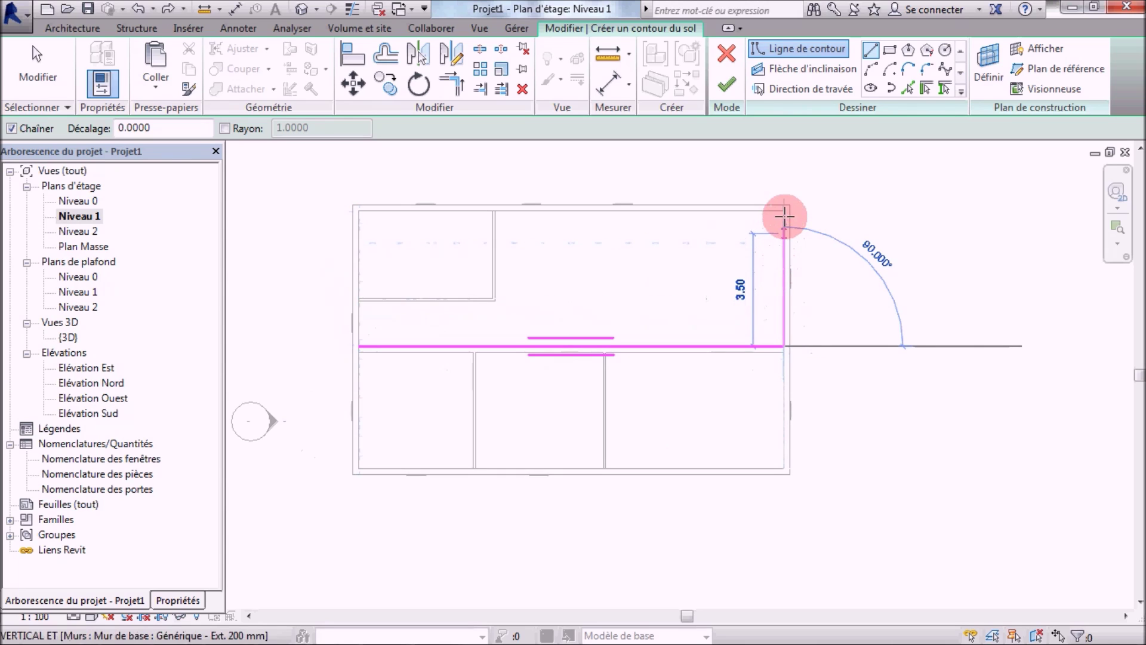
pyautogui.click(784, 212)
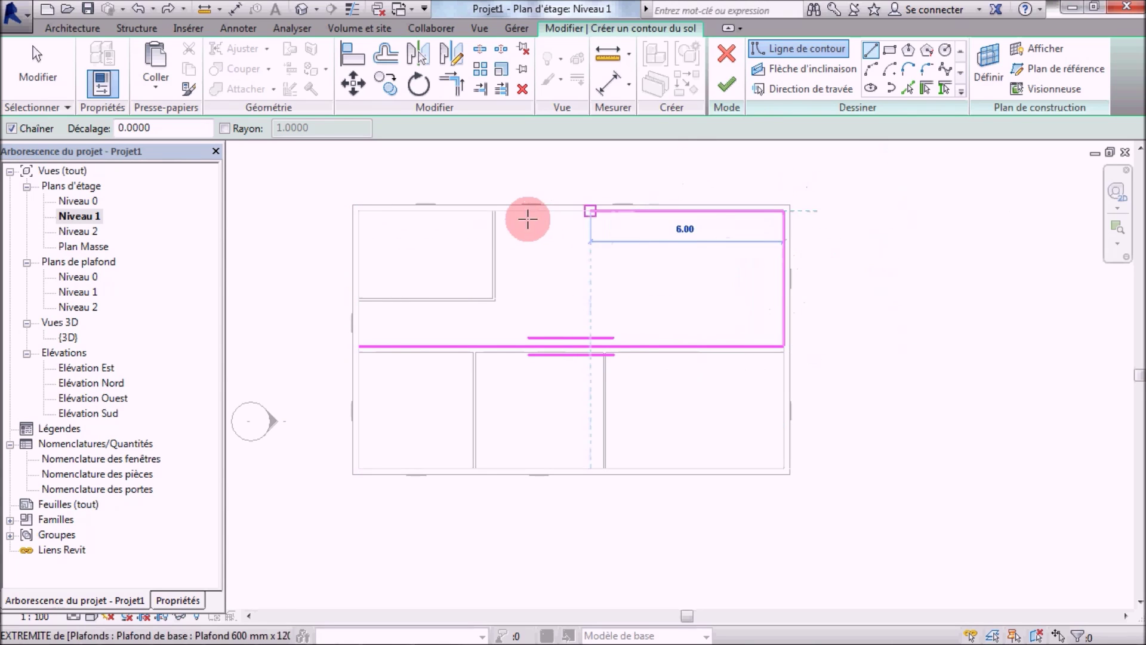
pyautogui.click(496, 210)
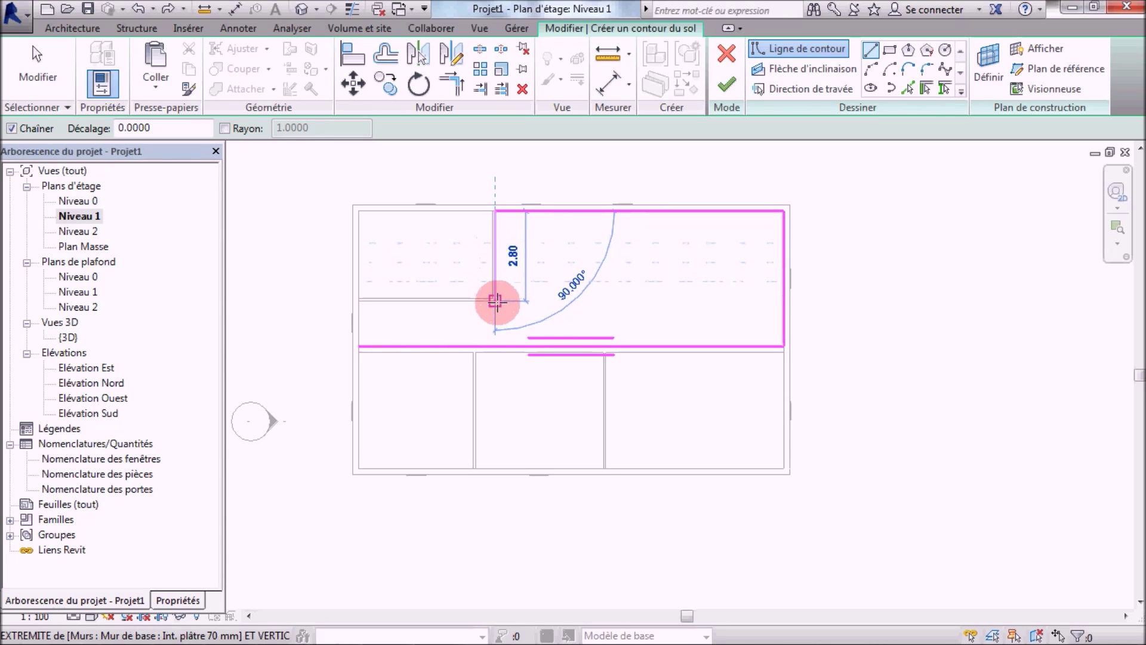
pyautogui.click(495, 300)
pyautogui.click(358, 301)
pyautogui.click(358, 345)
# Draw the corner room's floor boundary along the exterior wall's inner face and the horizontal partition, stopping at the partitions' inner corner
pyautogui.click(361, 210)
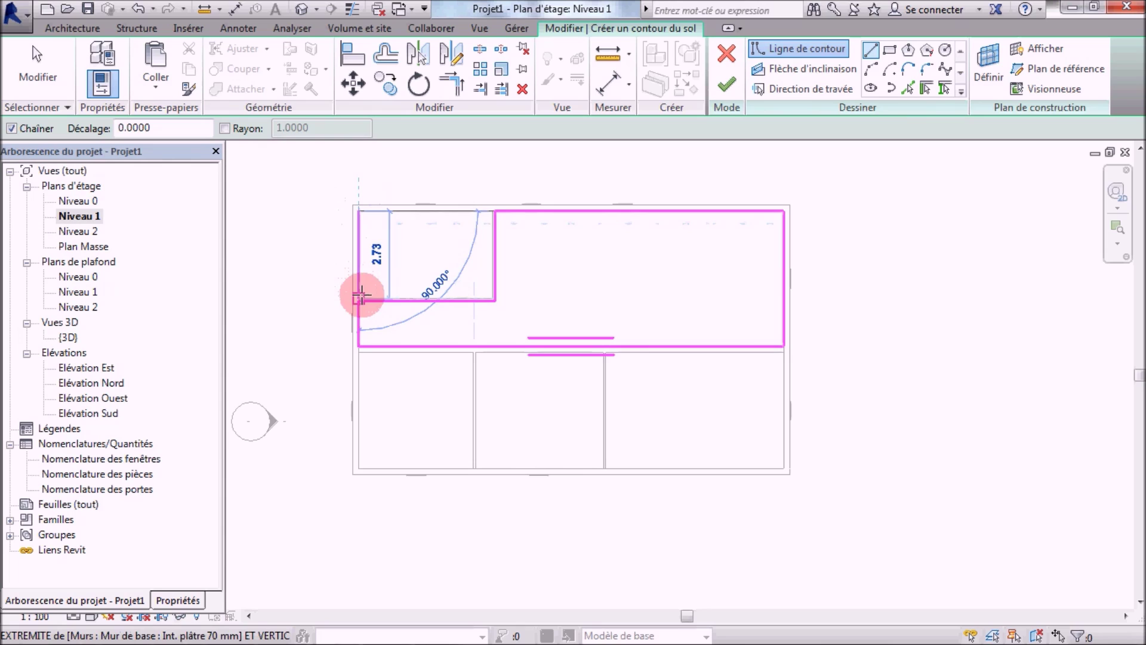
pyautogui.click(359, 300)
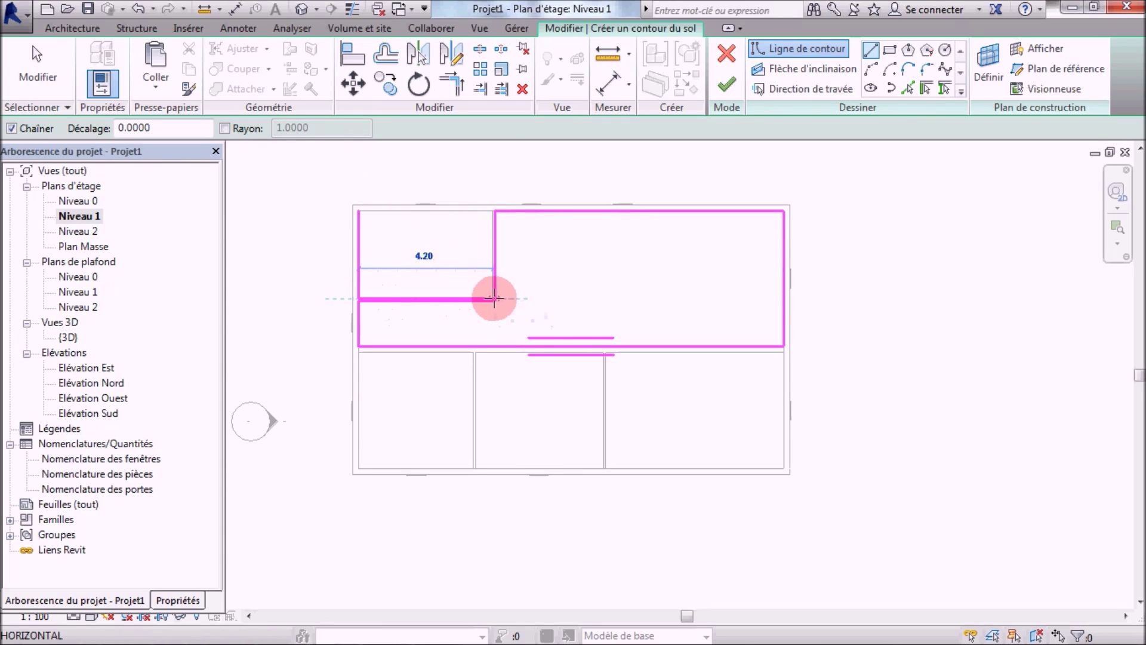
pyautogui.scroll(5, 495, 299)
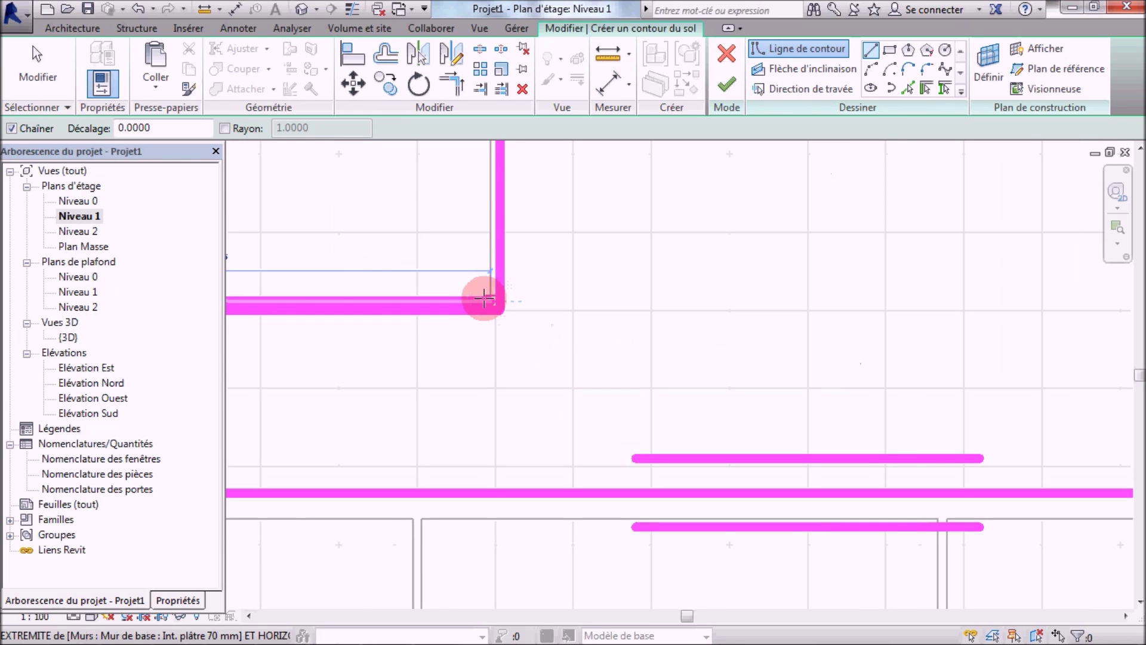
pyautogui.click(486, 298)
pyautogui.scroll(-1, 493, 237)
pyautogui.scroll(-3, 493, 237)
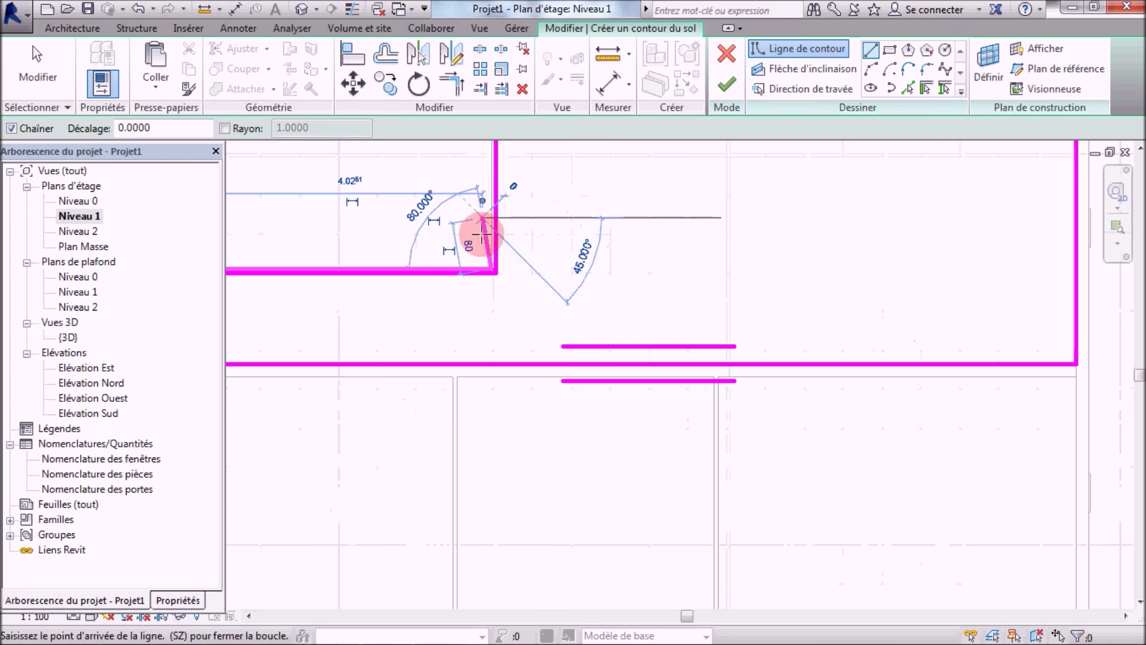
pyautogui.click(481, 220)
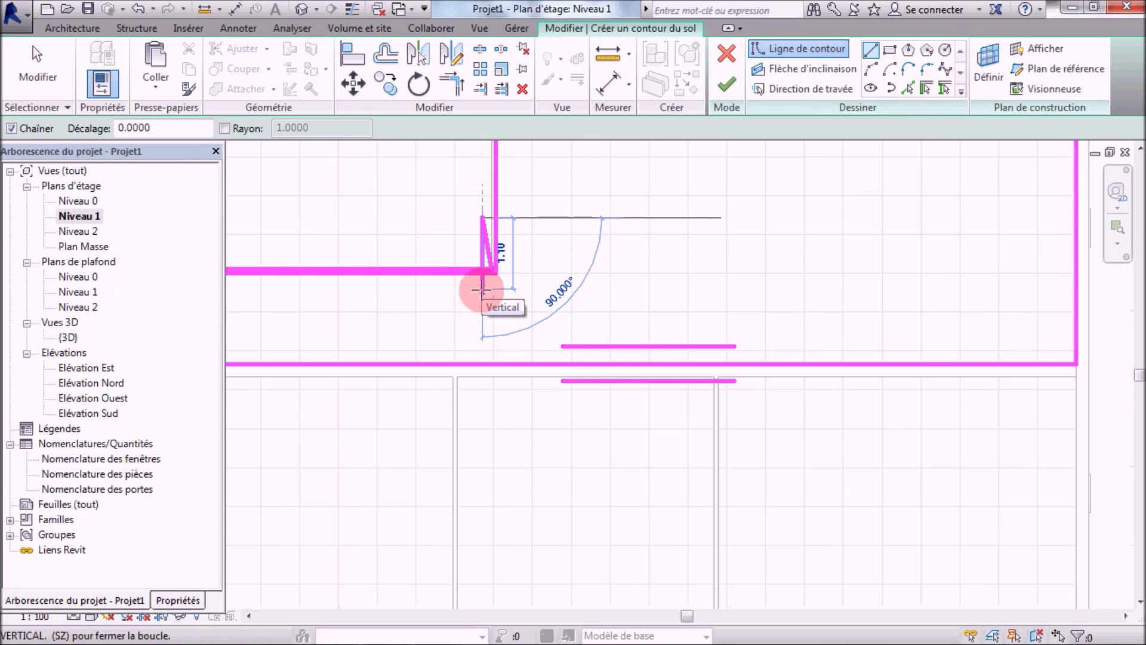
pyautogui.press('Escape')
pyautogui.hotkey('ctrl', 'z')
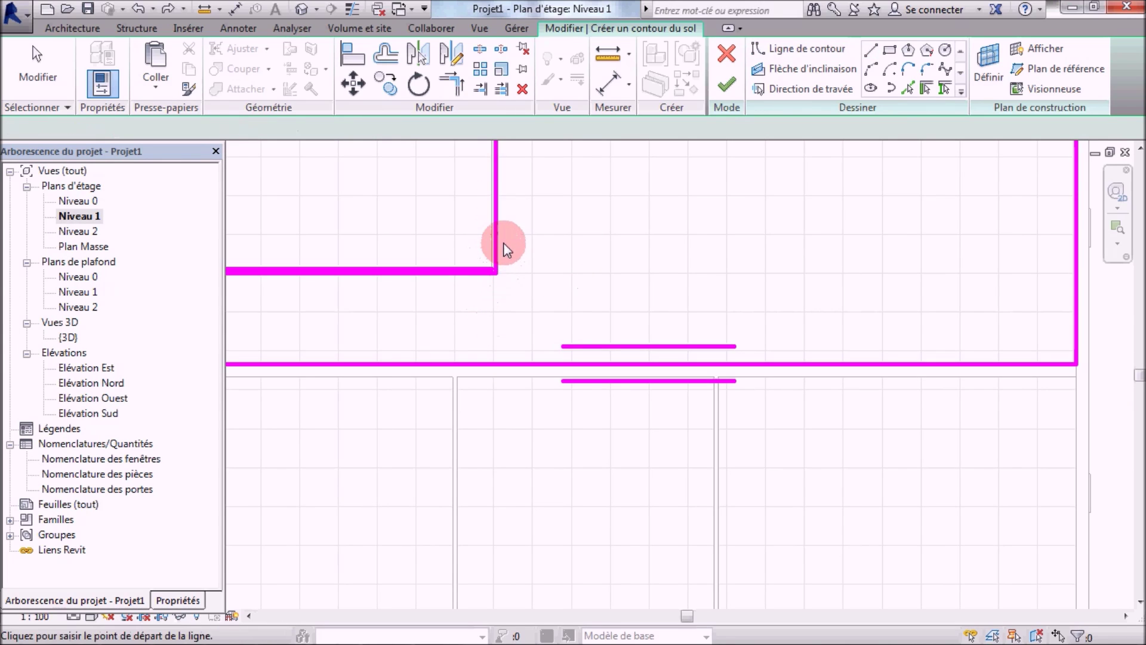
# Close the corner room's floor boundary along the vertical partition, about 2.70 m, and the upper exterior wall's inner face
pyautogui.click(496, 268)
pyautogui.moveTo(510, 213); pyautogui.dragTo(499, 411, button='middle')
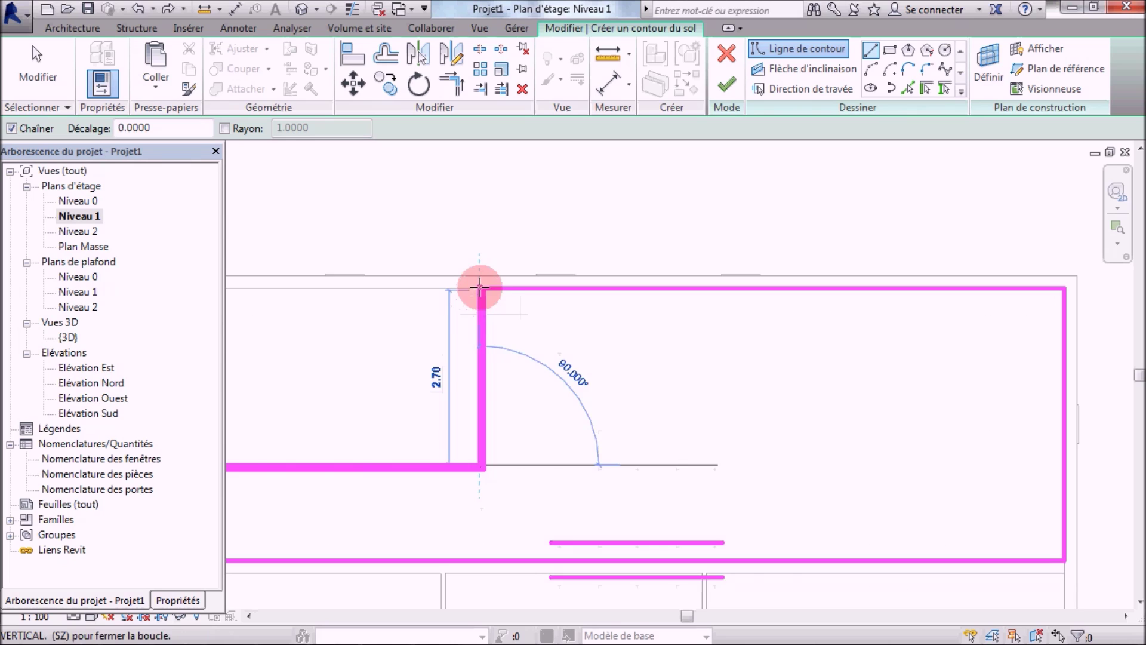
pyautogui.click(479, 288)
pyautogui.moveTo(434, 294); pyautogui.dragTo(691, 314, button='middle')
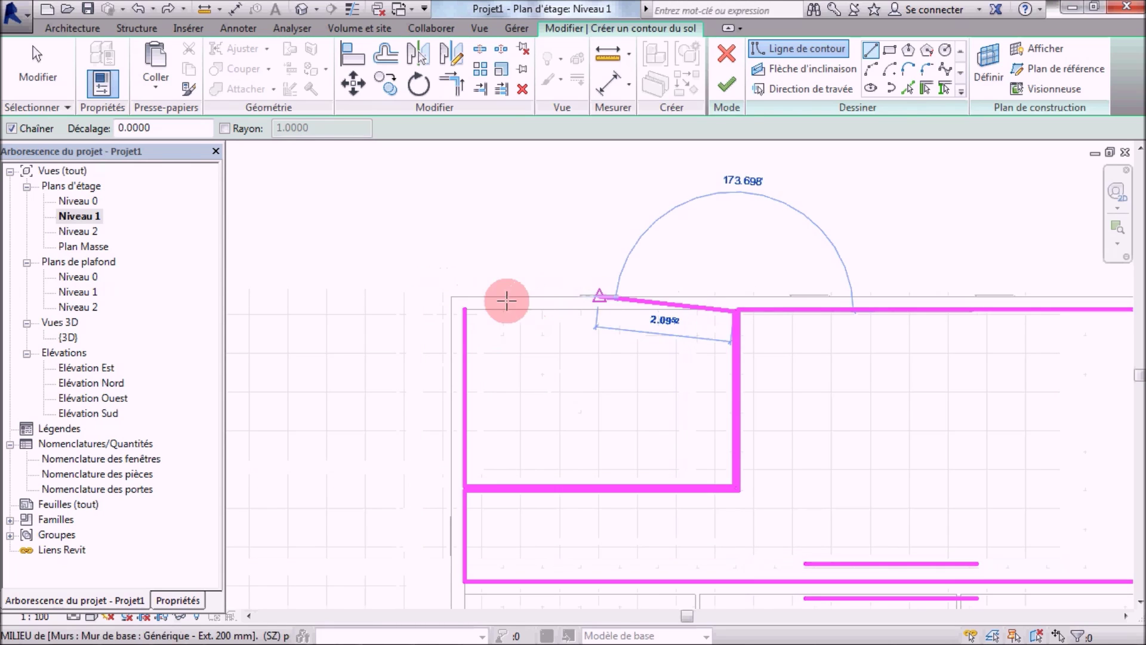
pyautogui.click(465, 310)
pyautogui.click(511, 336)
pyautogui.moveTo(557, 374); pyautogui.dragTo(366, 225, button='middle')
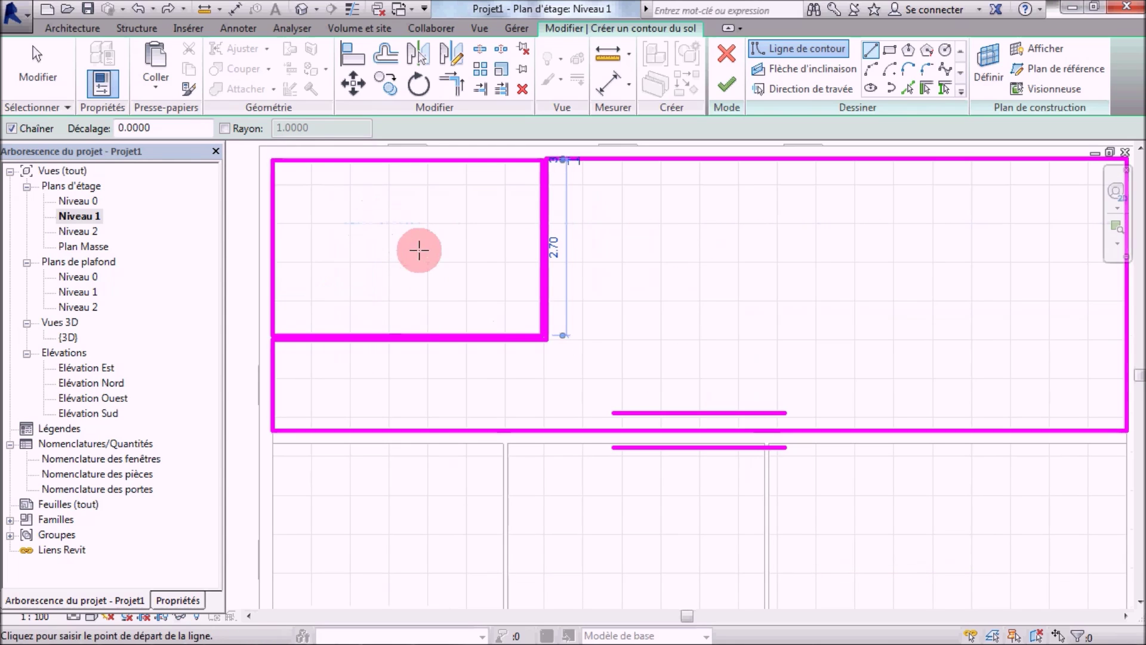
# Sketch a rectangular floor boundary about 13.20 m by 3.60 m along the inner wall faces around the three lower rooms and finish the floor
pyautogui.moveTo(581, 324); pyautogui.dragTo(413, 227, button='middle')
pyautogui.moveTo(459, 303)
pyautogui.mouseDown(button='middle')
pyautogui.moveTo(508, 297)
pyautogui.moveTo(553, 236)
pyautogui.mouseUp(button='middle')
pyautogui.scroll(-2, 517, 332)
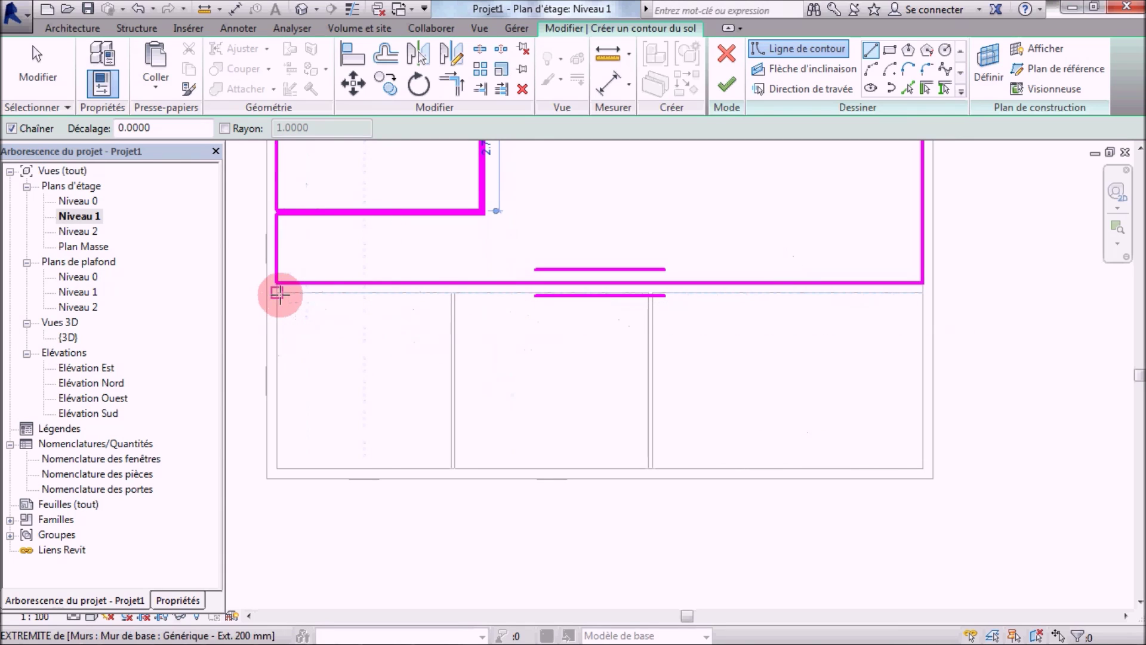
pyautogui.click(277, 293)
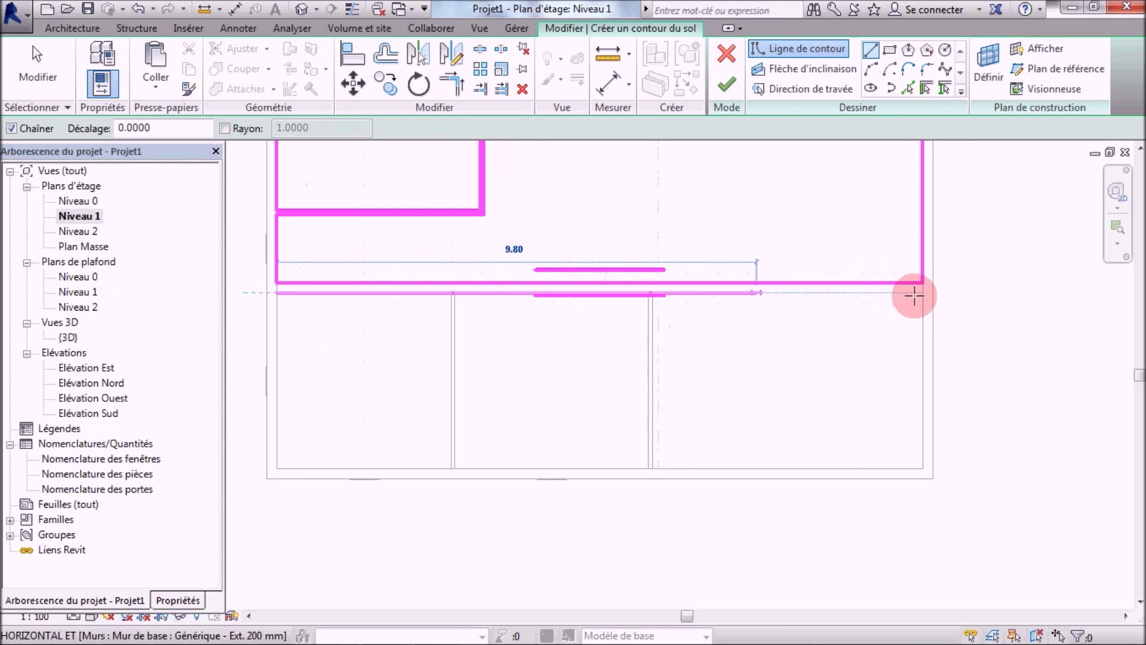
pyautogui.click(922, 293)
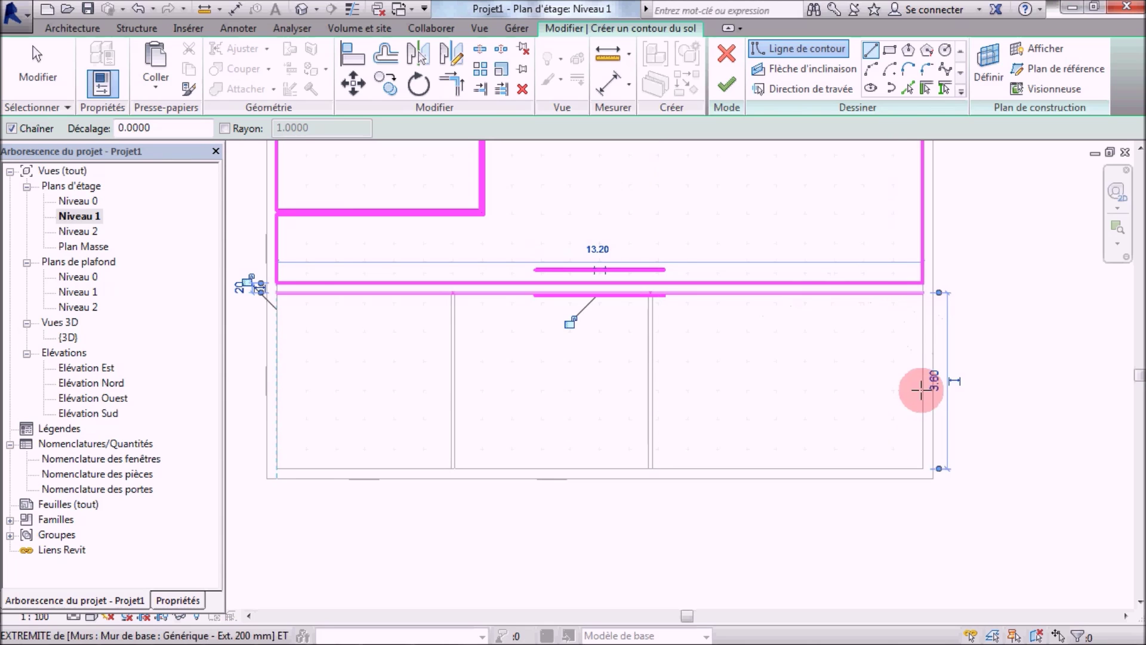
pyautogui.click(923, 470)
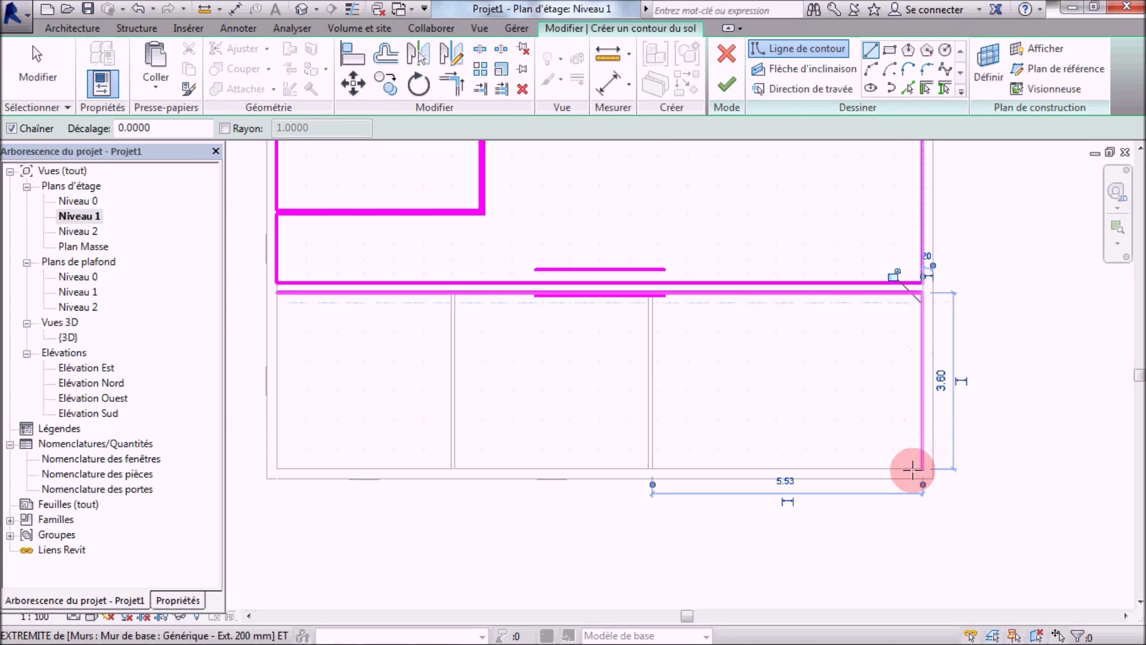
pyautogui.click(277, 469)
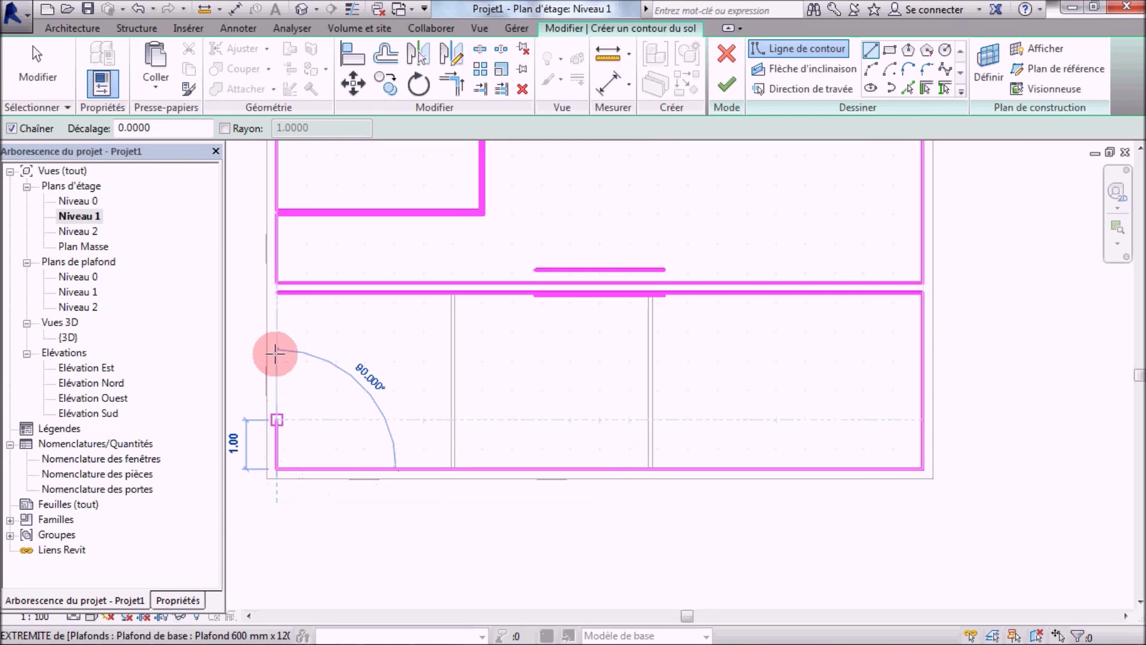
pyautogui.click(278, 294)
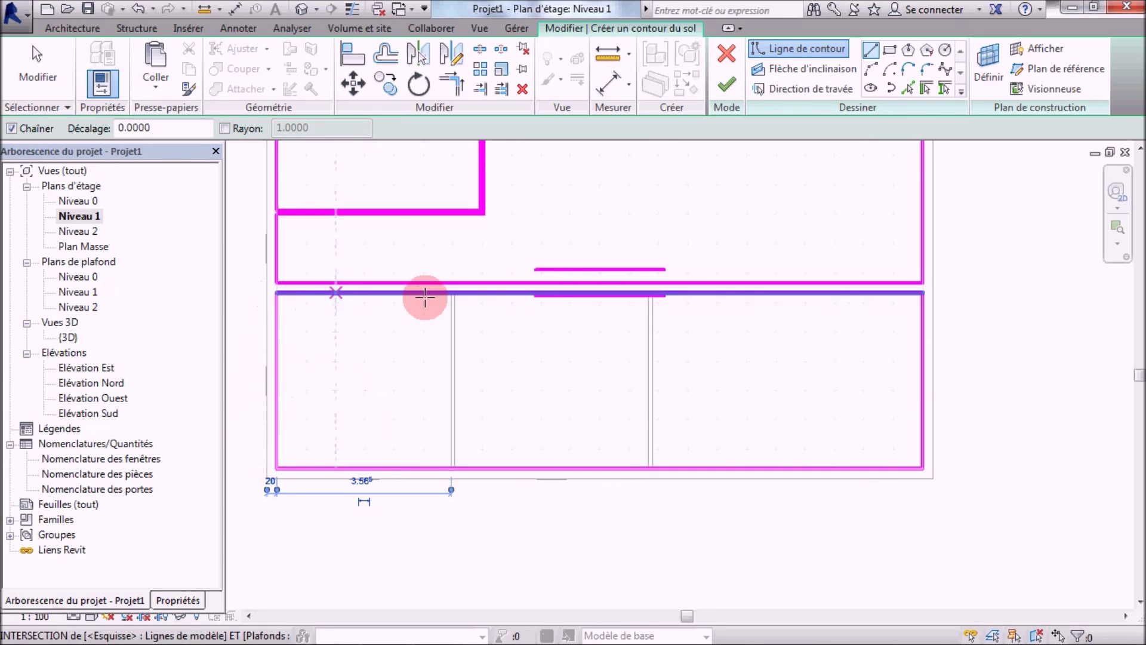
pyautogui.click(716, 86)
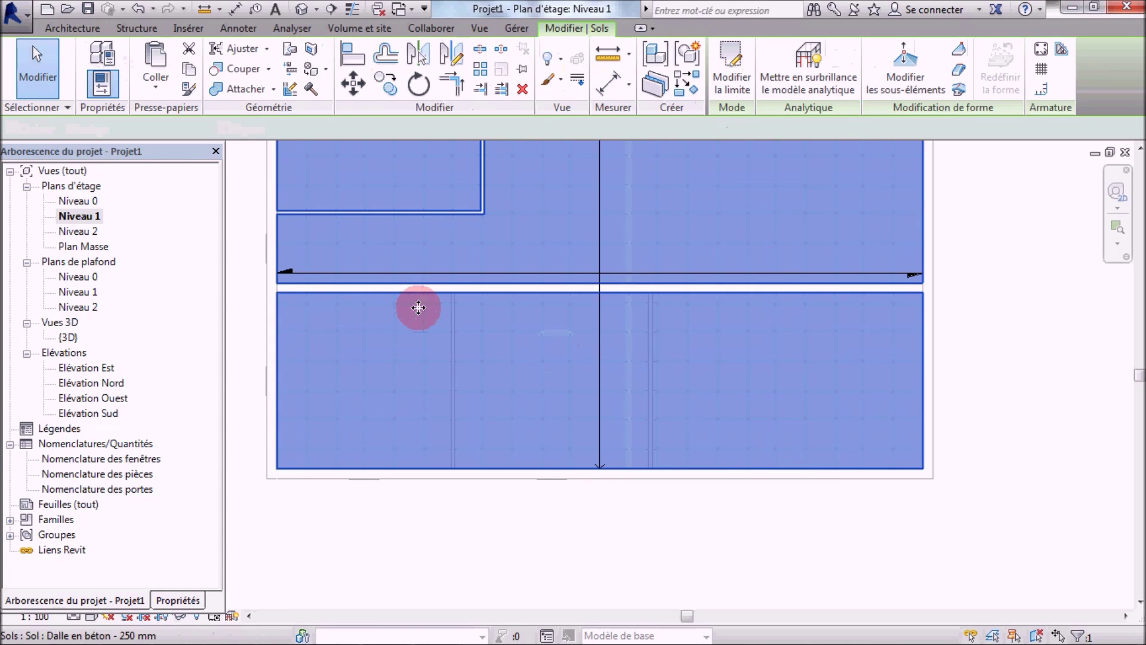
pyautogui.scroll(-4, 390, 304)
pyautogui.click(282, 246)
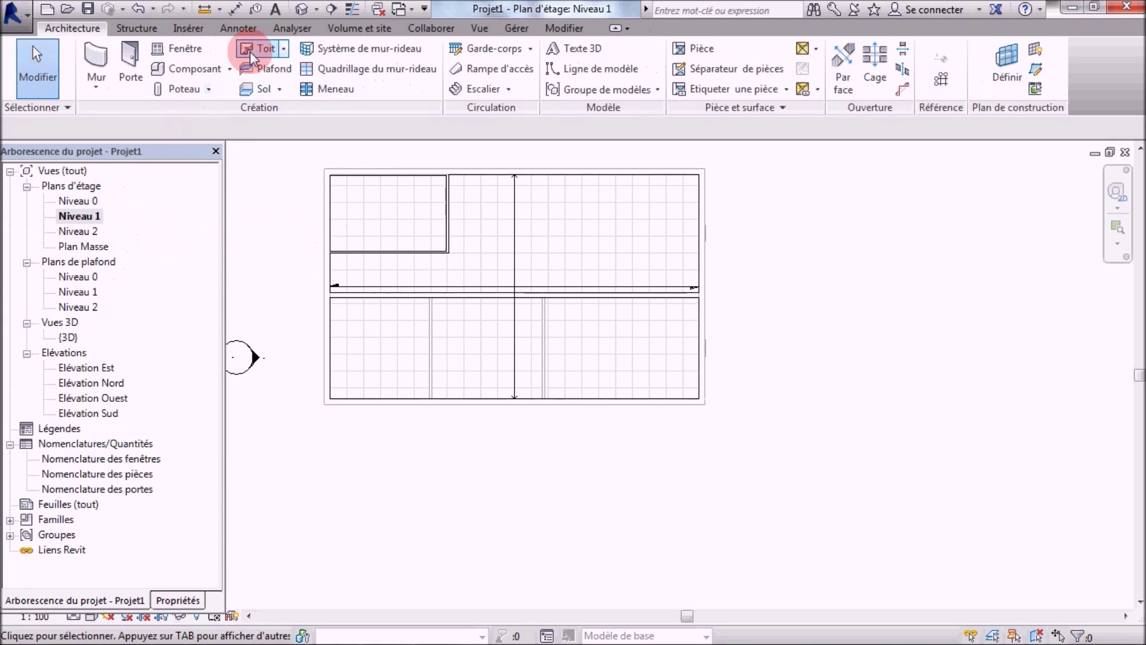
# Start a roof by footprint on Niveau 1 and pick all four exterior walls as sloped edges with a 0.30 m overhang
pyautogui.click(286, 49)
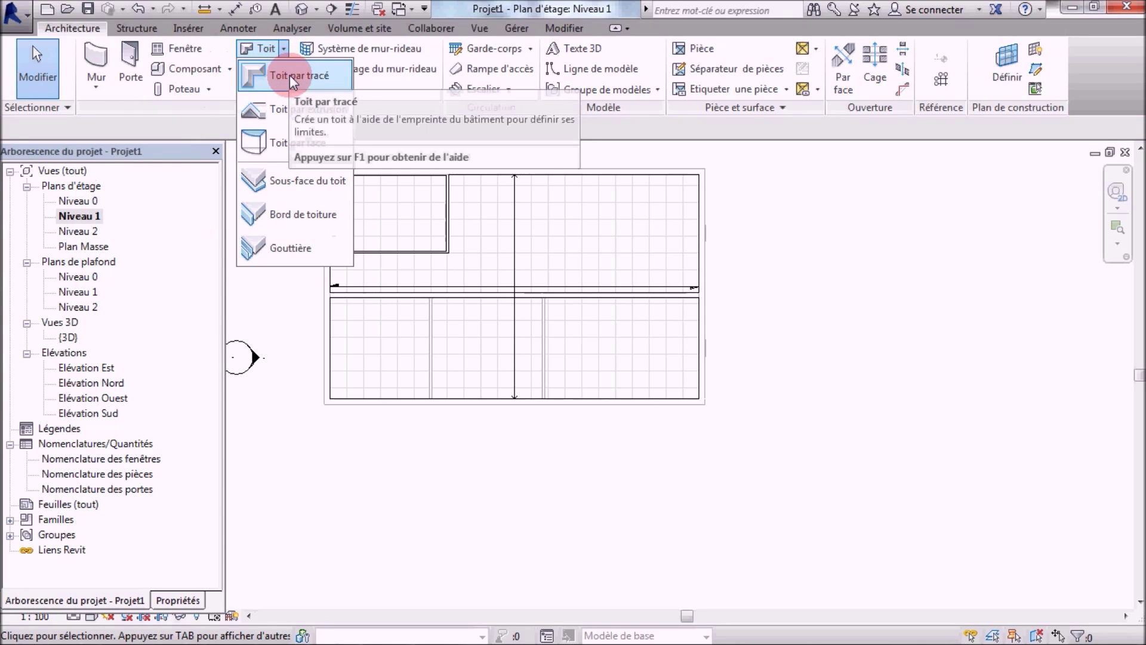
pyautogui.click(289, 74)
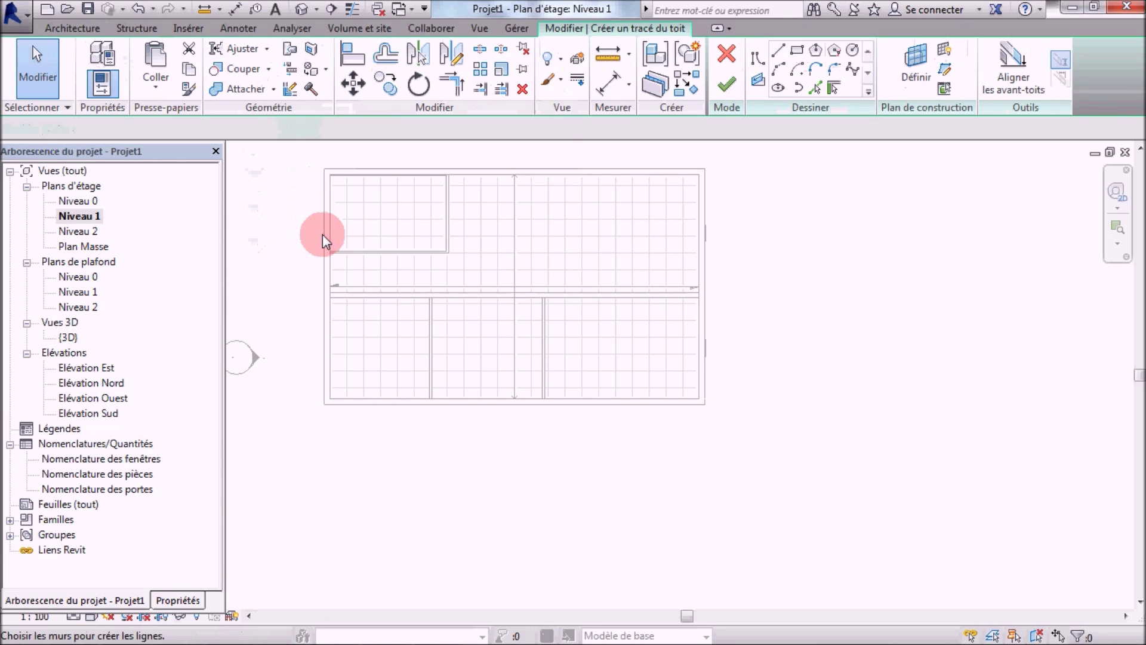
pyautogui.scroll(3, 323, 245)
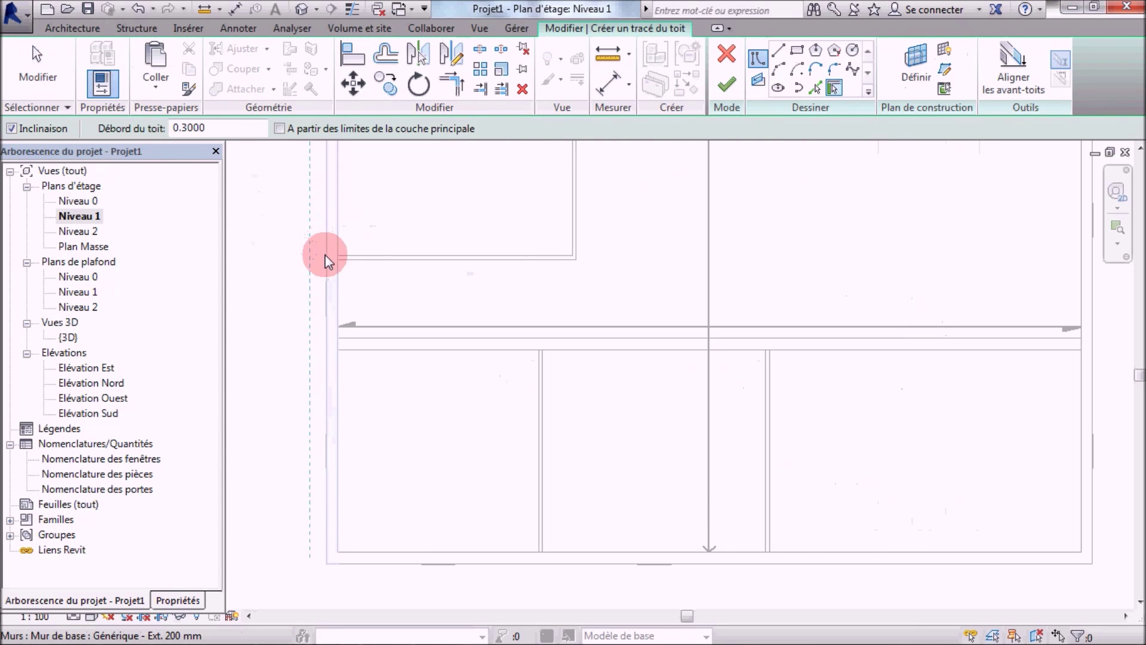
pyautogui.click(329, 277)
pyautogui.scroll(-3, 607, 401)
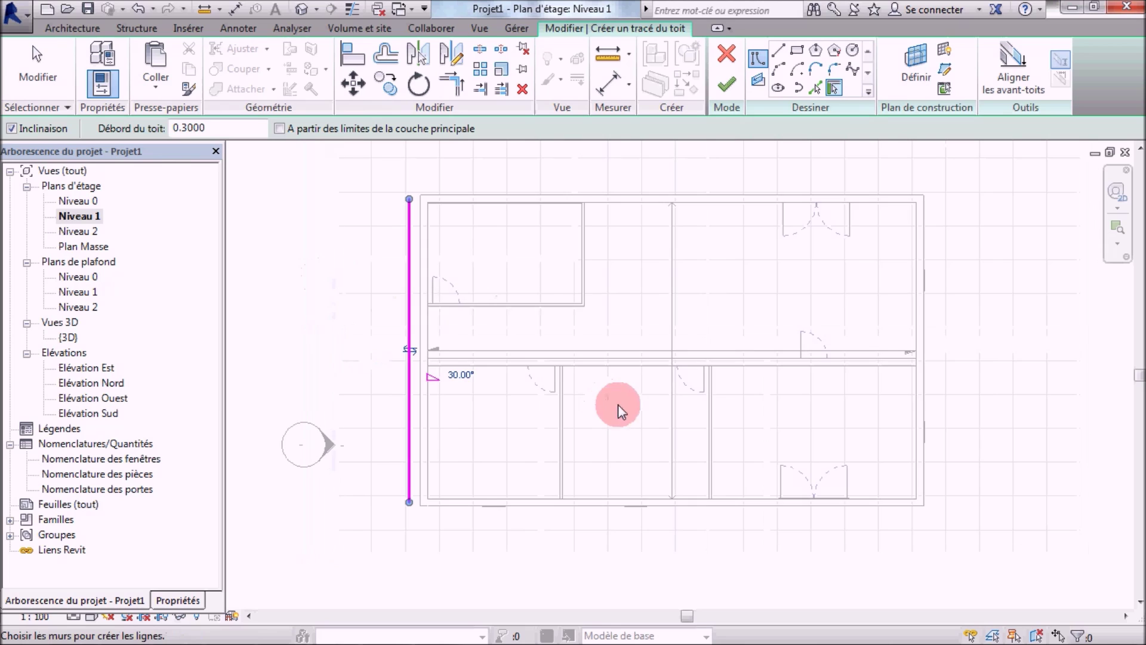
pyautogui.scroll(2, 573, 389)
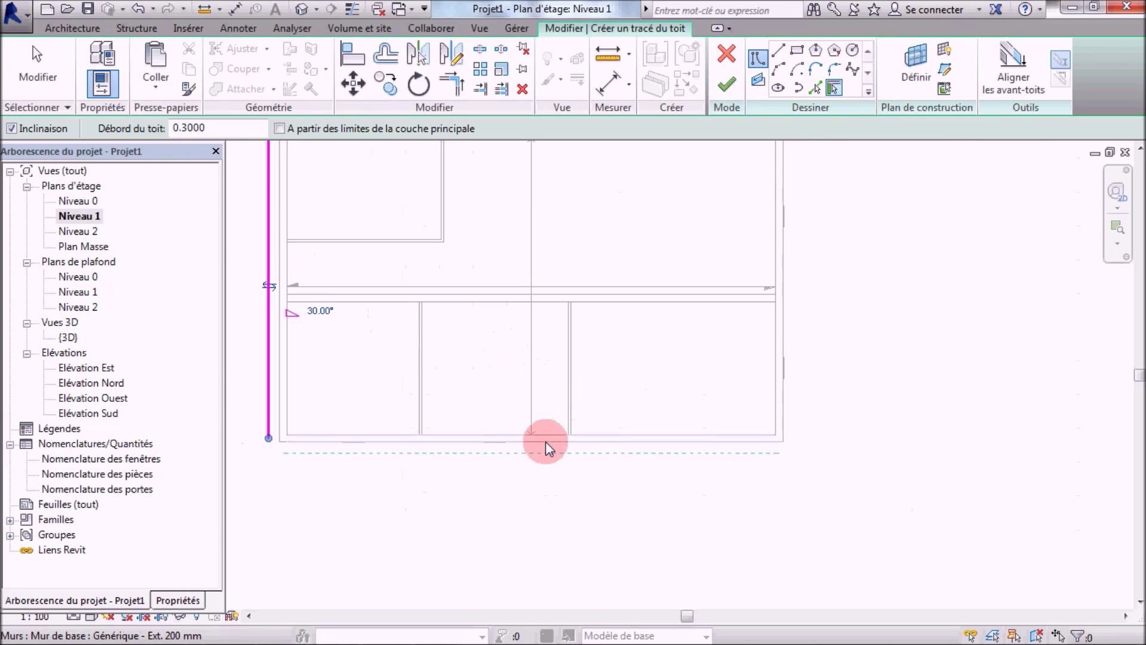
pyautogui.click(542, 444)
pyautogui.click(790, 276)
pyautogui.moveTo(665, 238); pyautogui.dragTo(780, 353, button='middle')
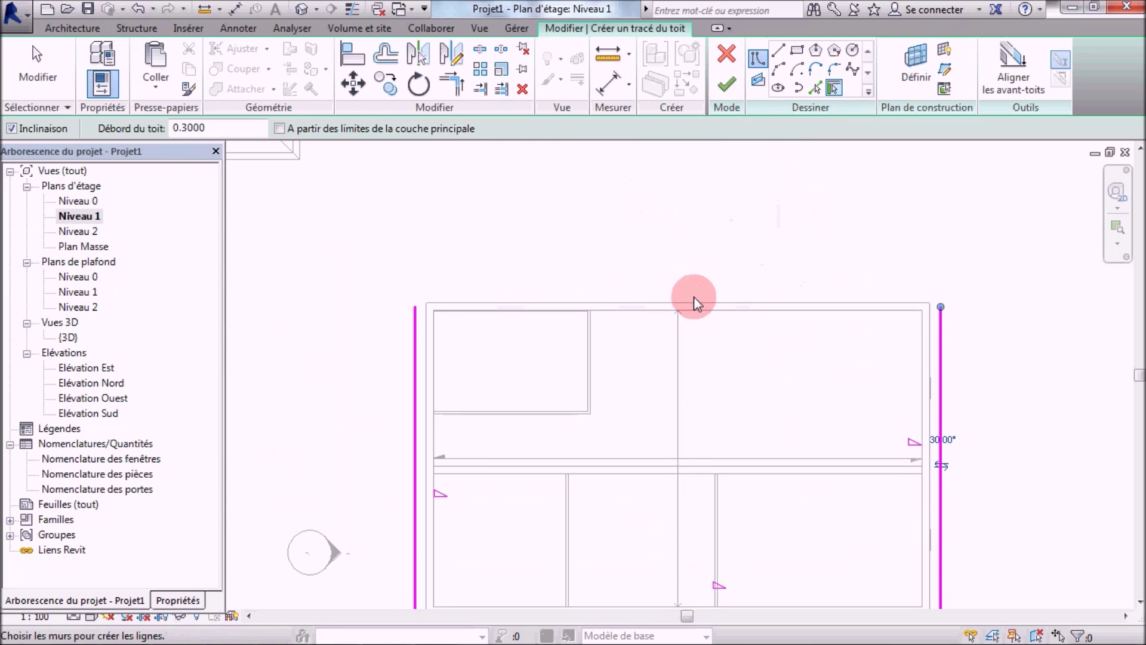
pyautogui.click(693, 302)
pyautogui.moveTo(531, 346); pyautogui.dragTo(421, 236, button='middle')
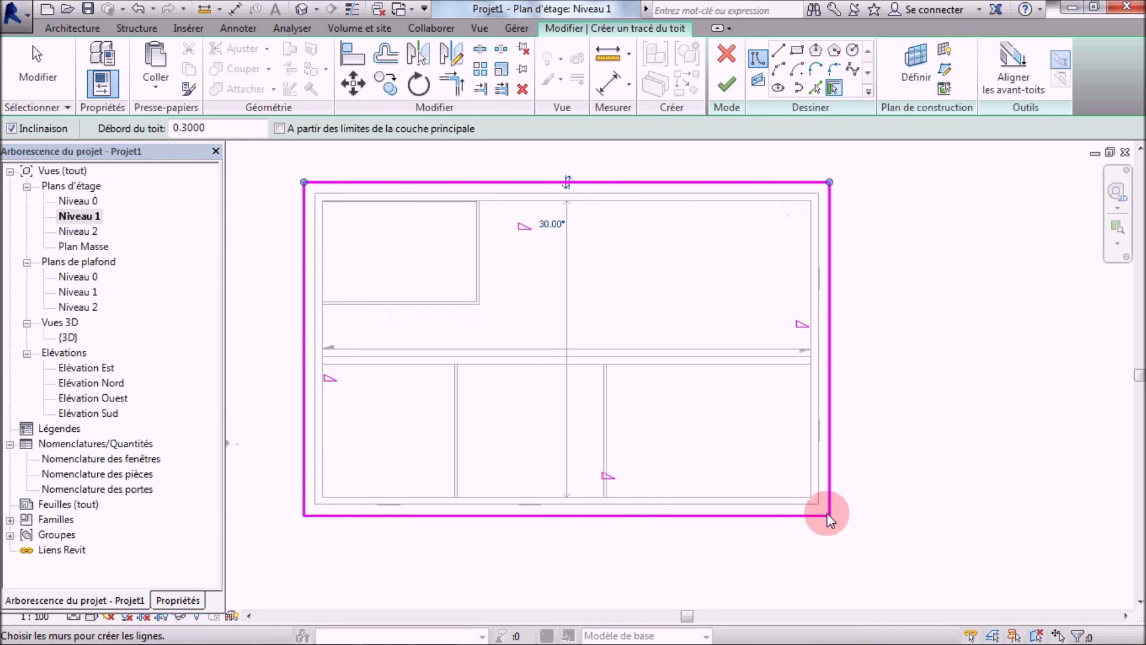
pyautogui.click(550, 224)
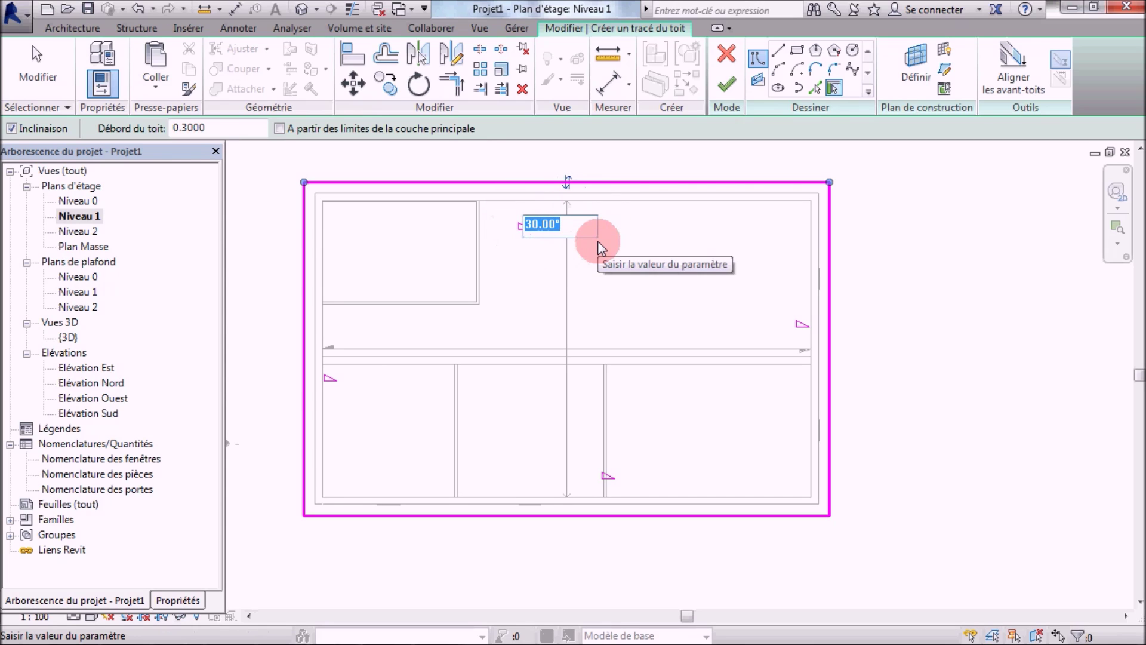
pyautogui.click(332, 381)
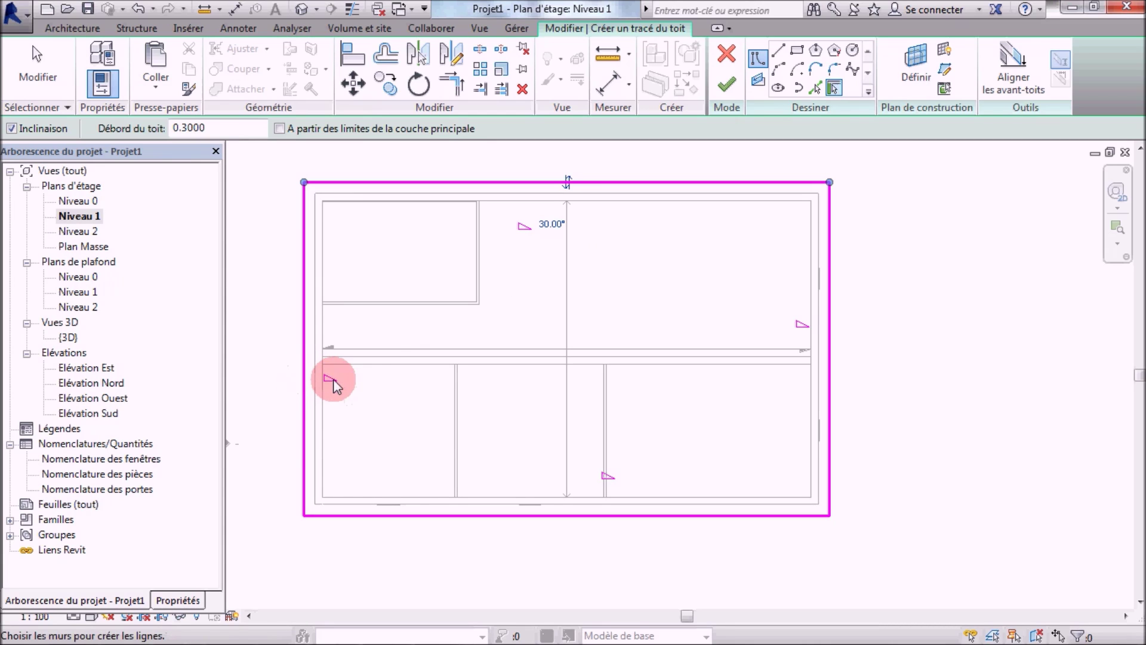
pyautogui.click(606, 481)
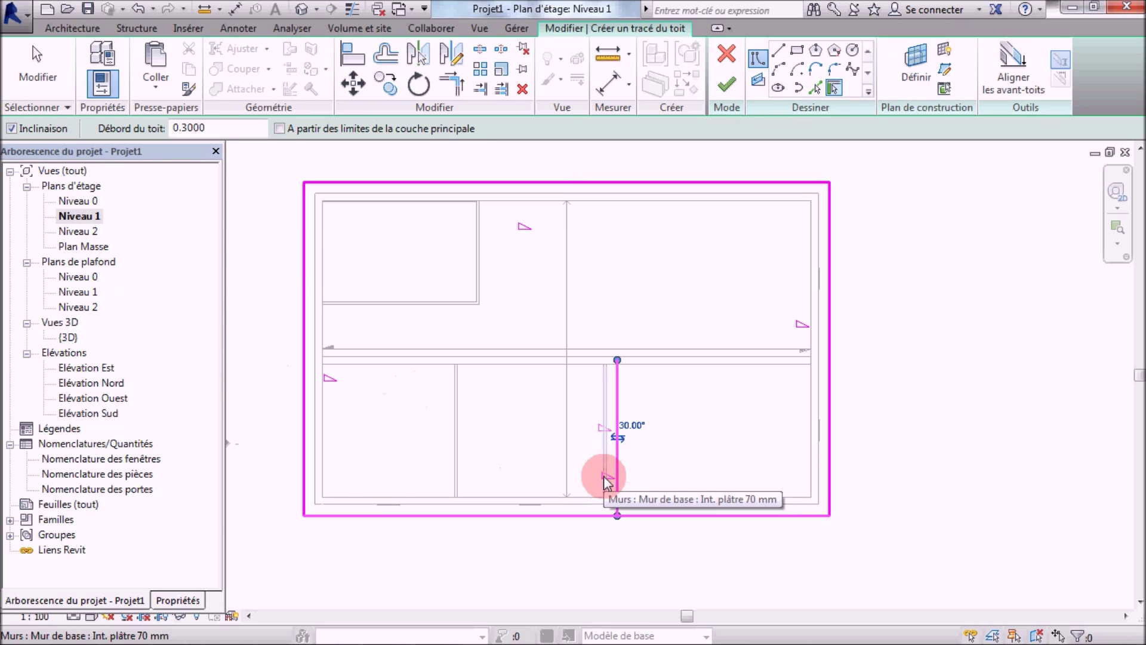
pyautogui.click(761, 373)
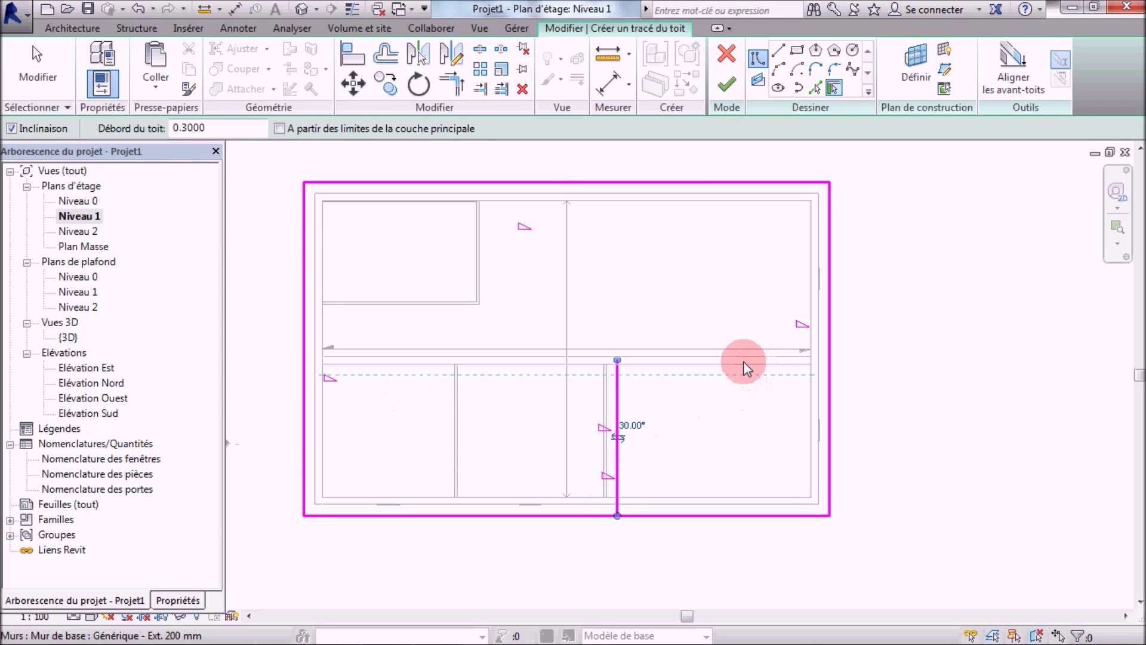
pyautogui.press('Delete')
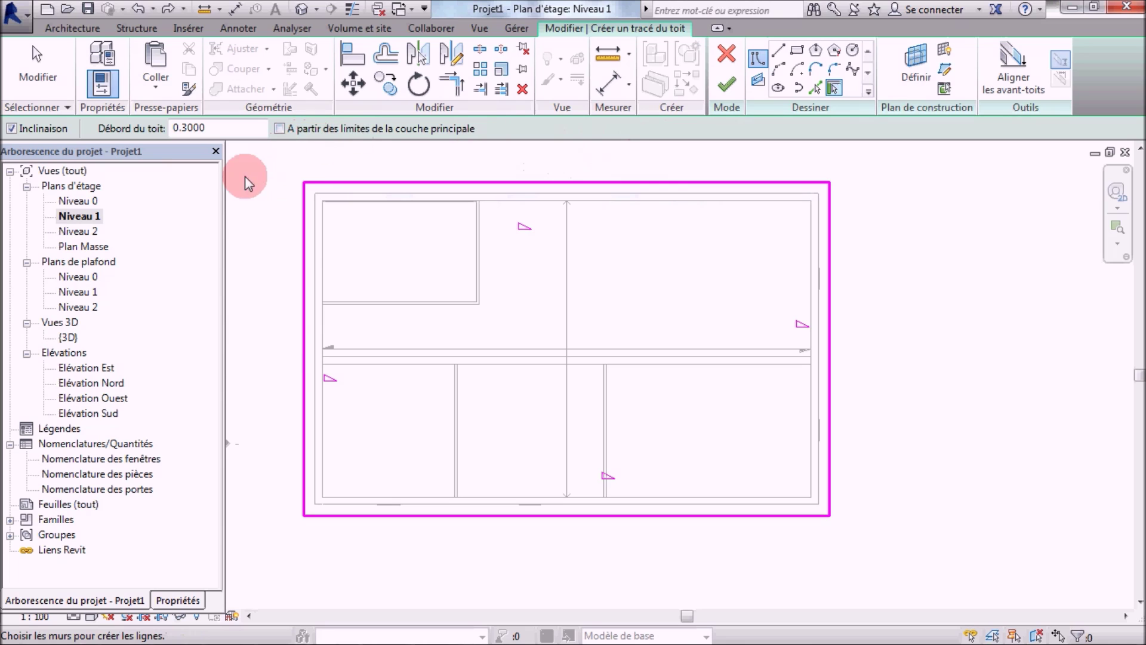
# Finish the roof footprint, attach the highlighted walls to the roof and deselect it
pyautogui.click(742, 89)
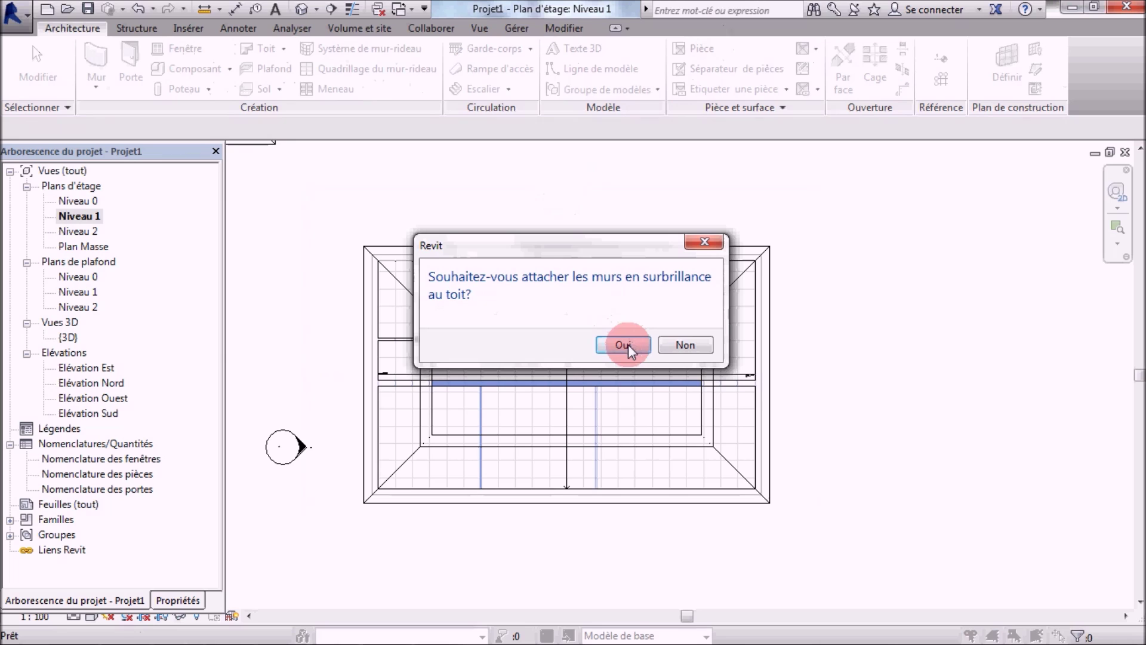
pyautogui.click(623, 345)
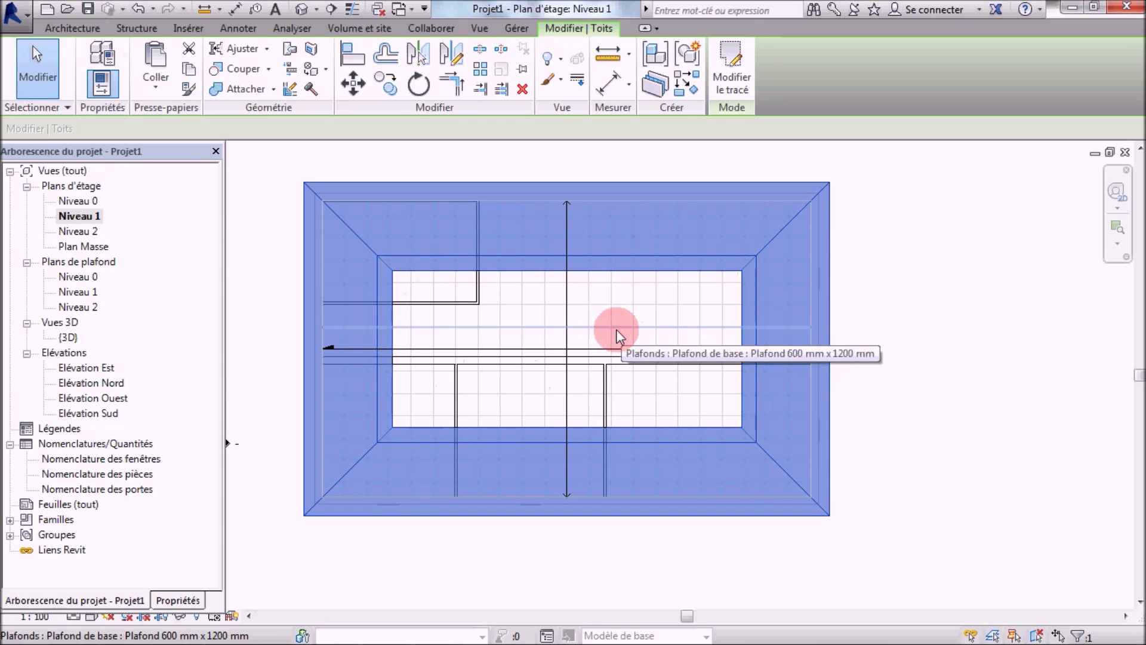
pyautogui.click(276, 231)
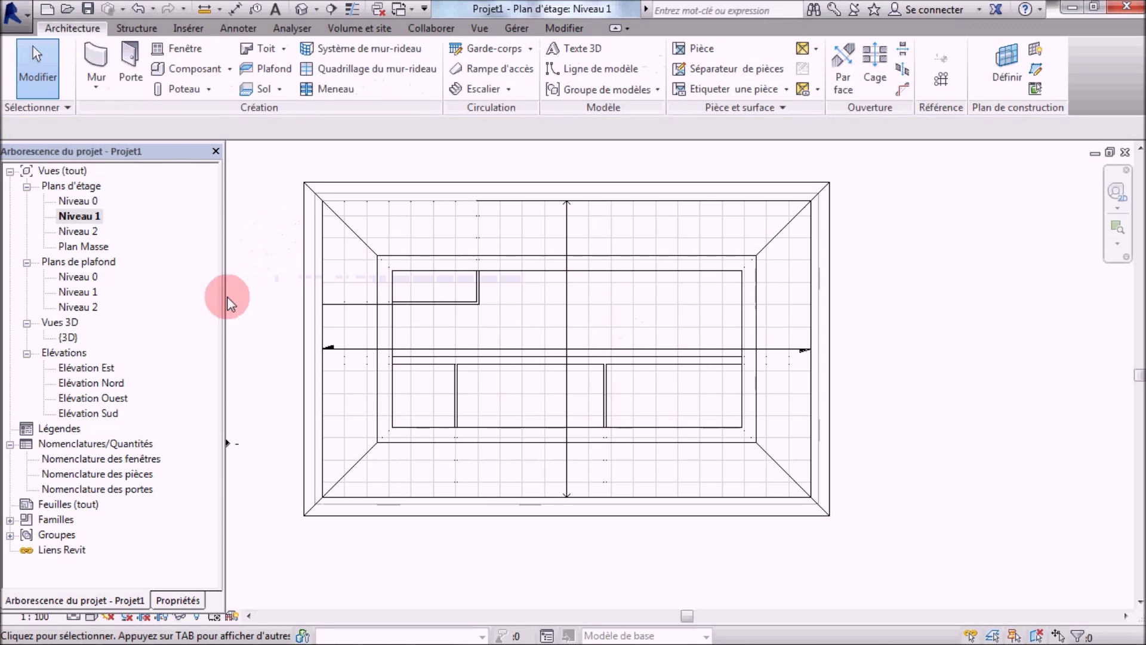
# Open the {3D} view and examine the roofed building and the separate roof above it
pyautogui.doubleClick(68, 337)
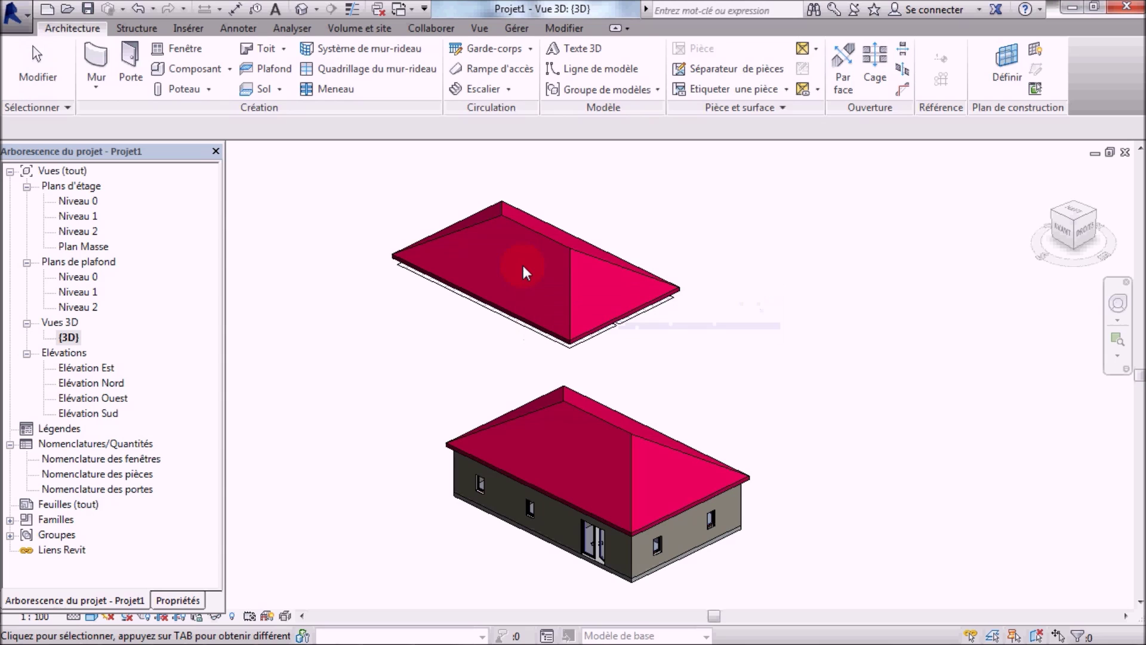
pyautogui.rightClick(524, 265)
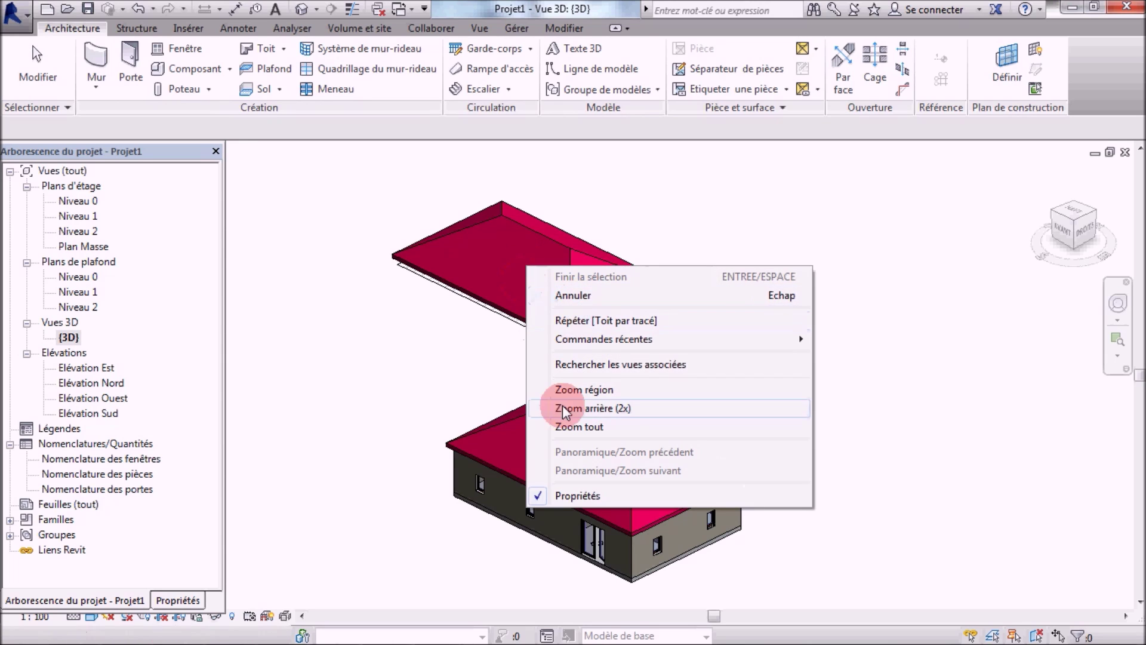
pyautogui.click(449, 389)
pyautogui.moveTo(730, 368); pyautogui.dragTo(791, 298)
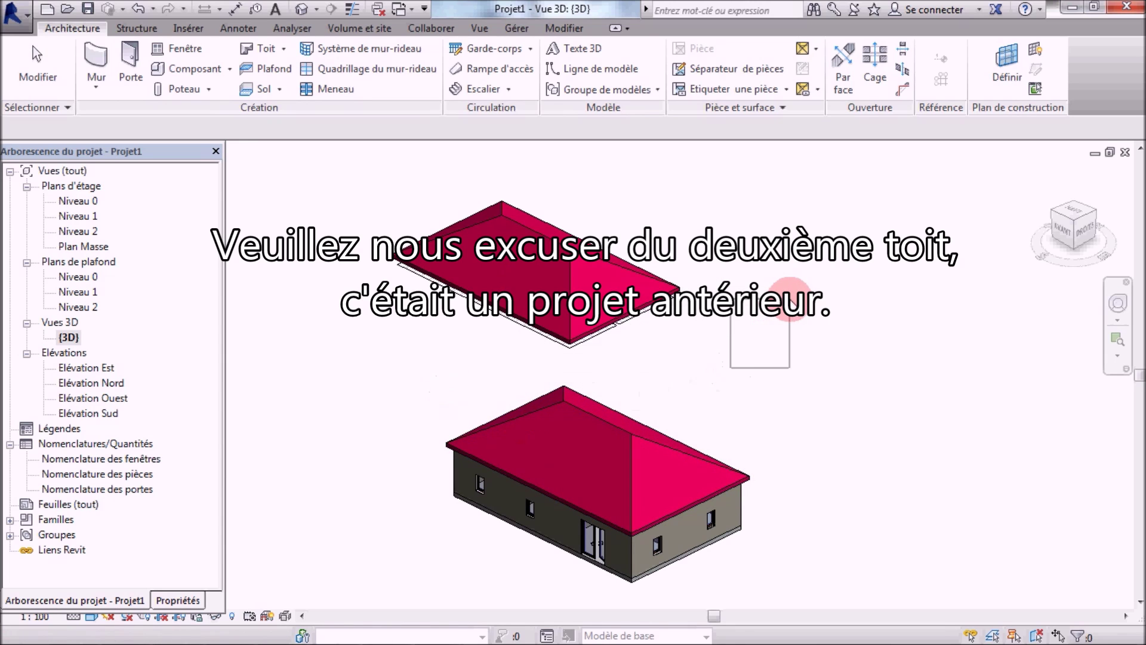